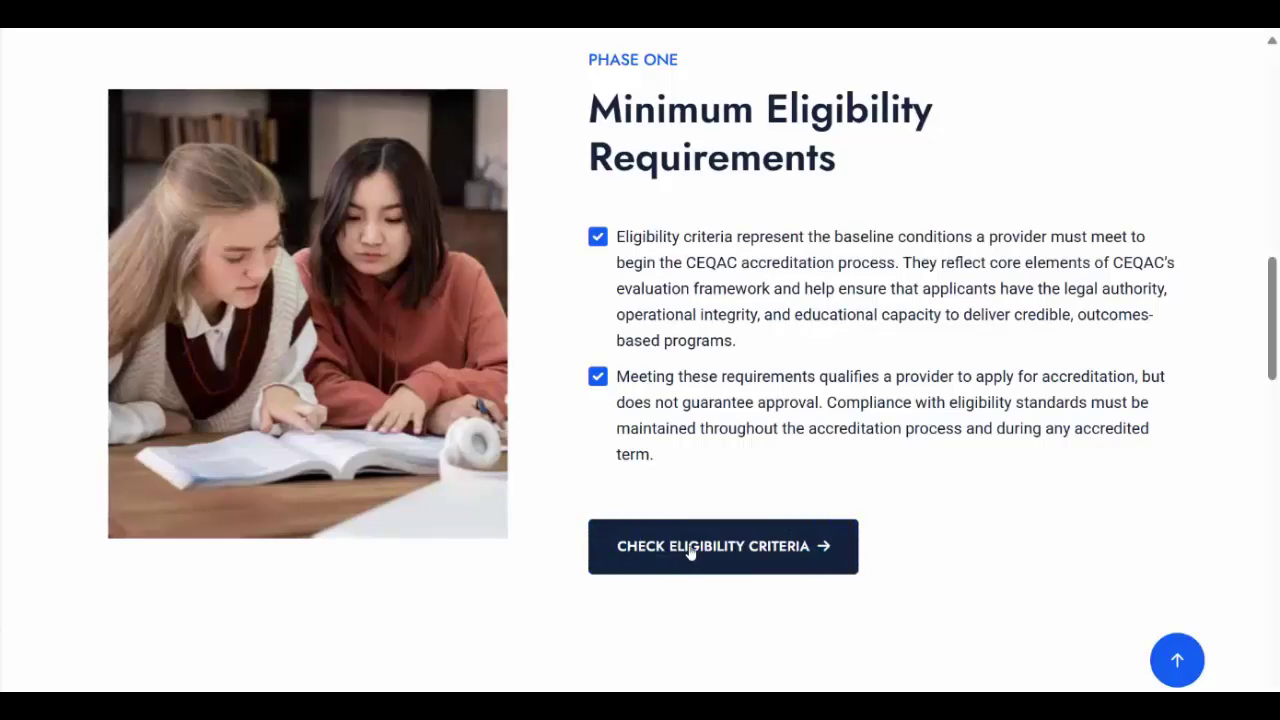
Step: Open the eligibility application form and go past Eligibility Requirements to the Provider Information page
left_click(708, 548)
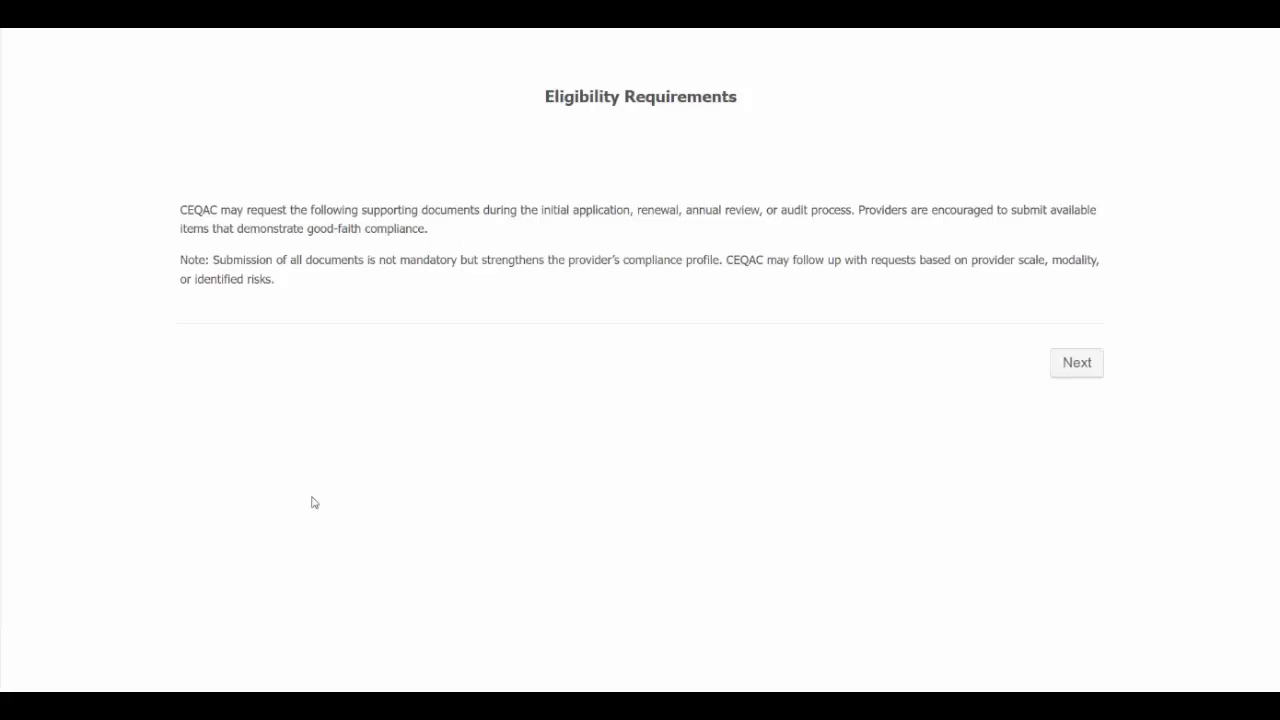
left_click(1070, 364)
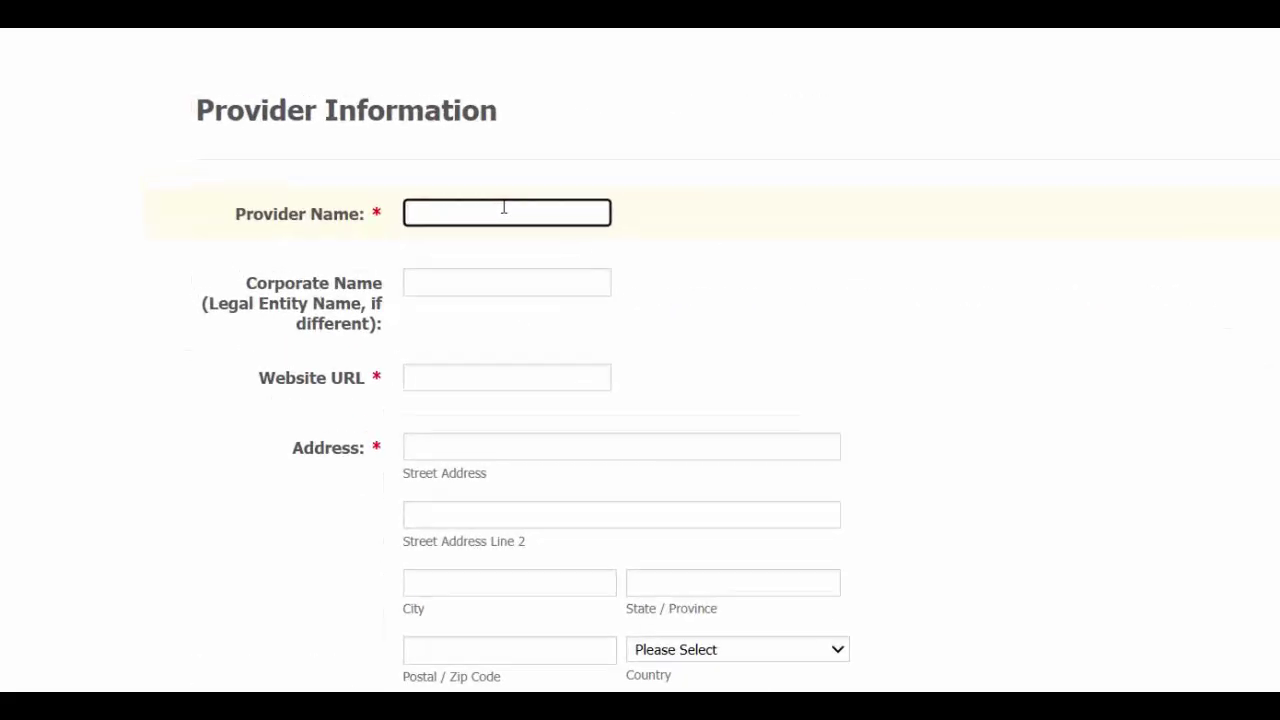
Step: Enter the provider name 'Bright Bridge Institute' and website URL bbi.org
type("Bright Bridge Institute")
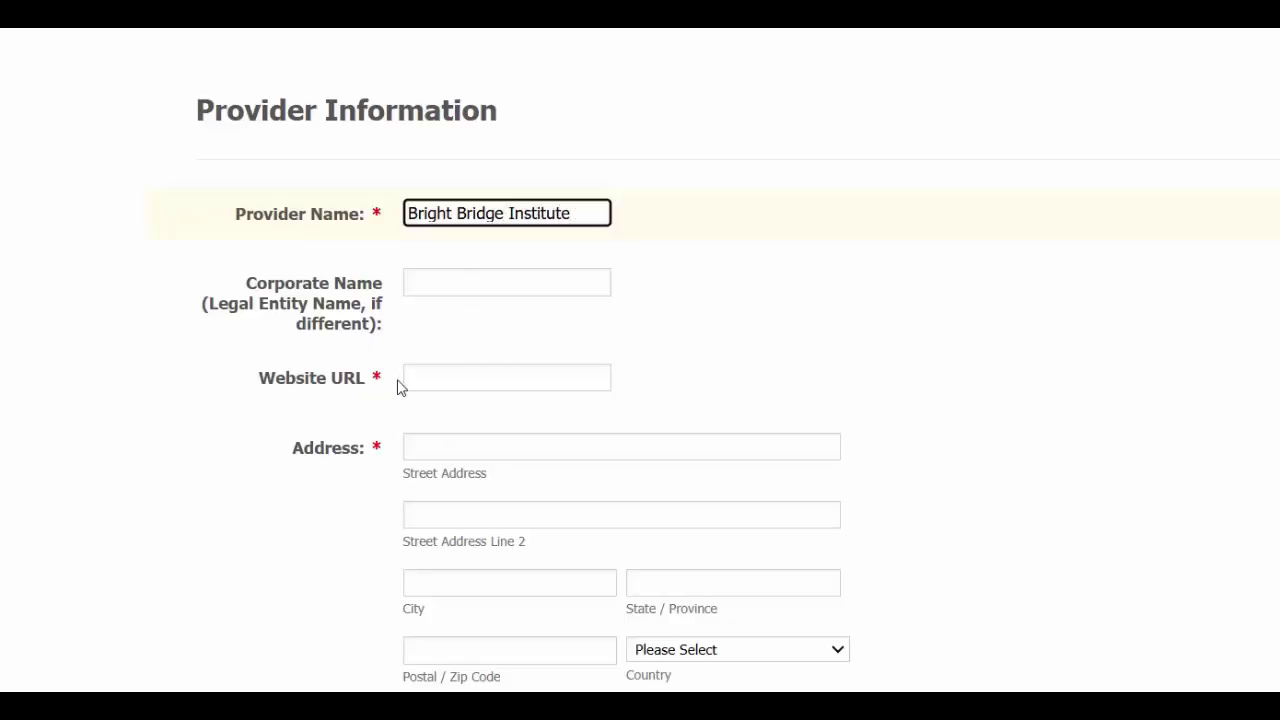
left_click(431, 371)
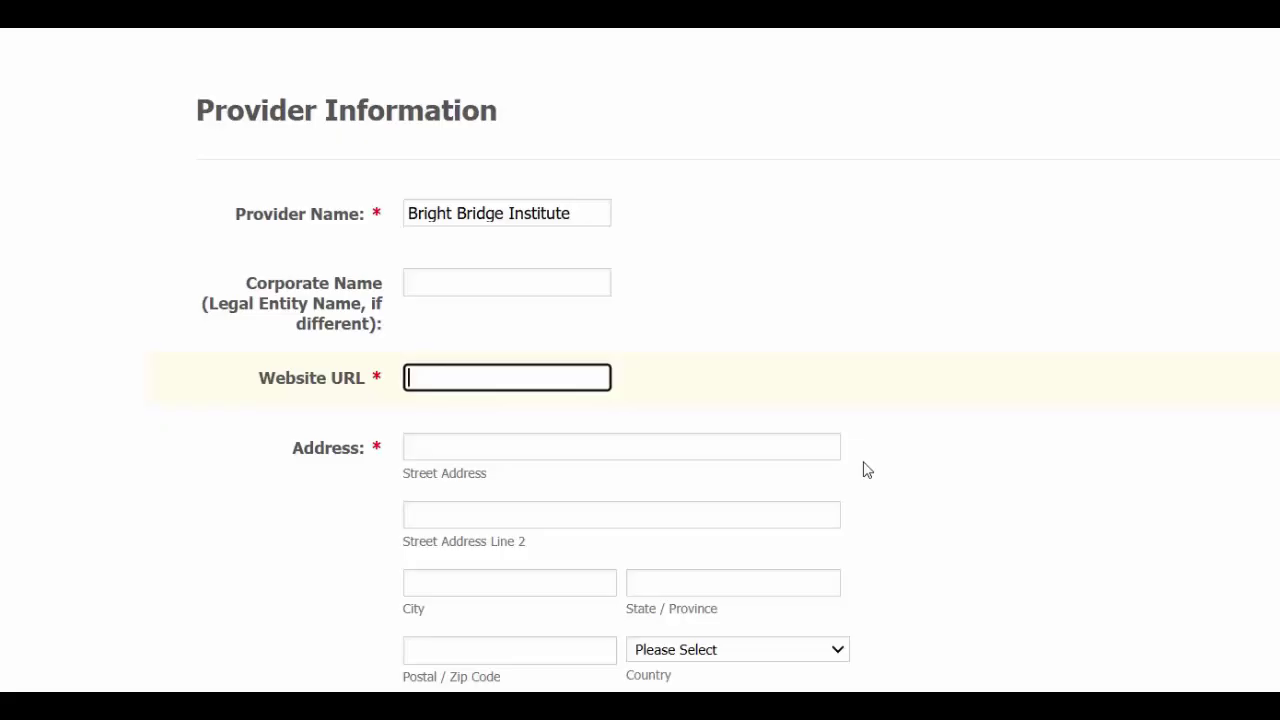
type("bbi.org")
Step: Fill in the provider's street address, city, province and postal code, with country Canada
left_click(596, 450)
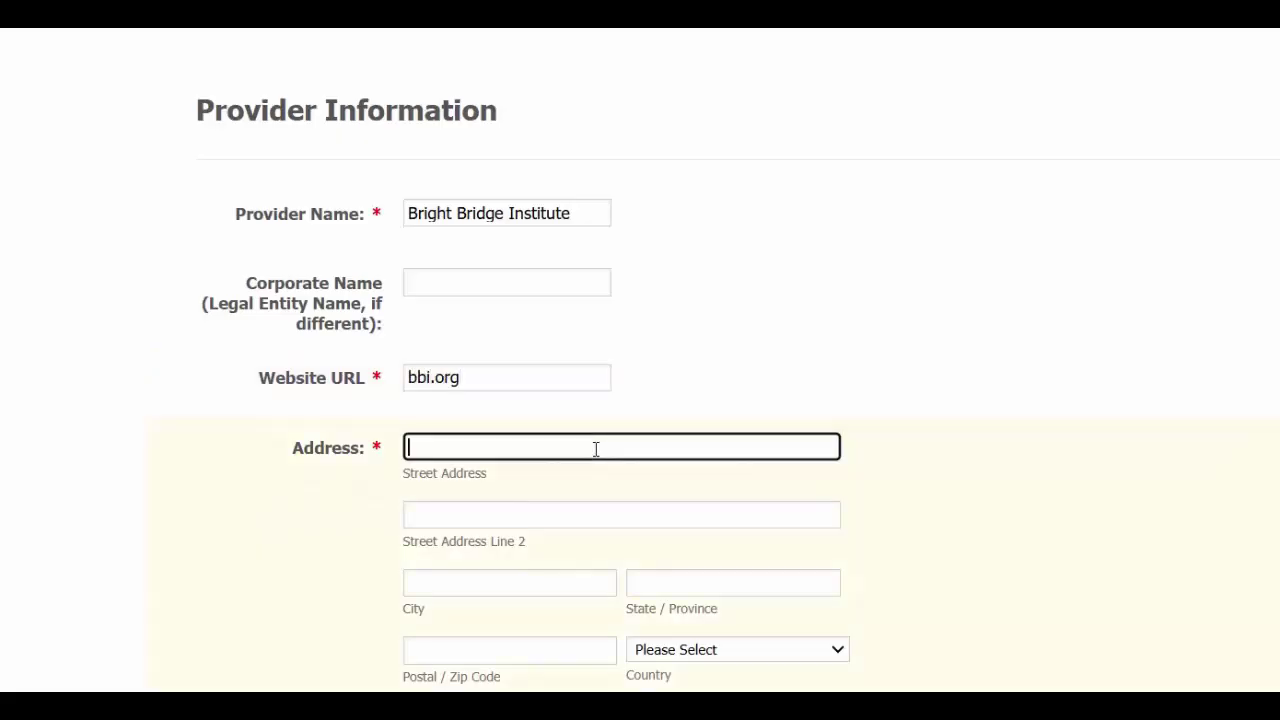
type("1234 Sunshine Ave")
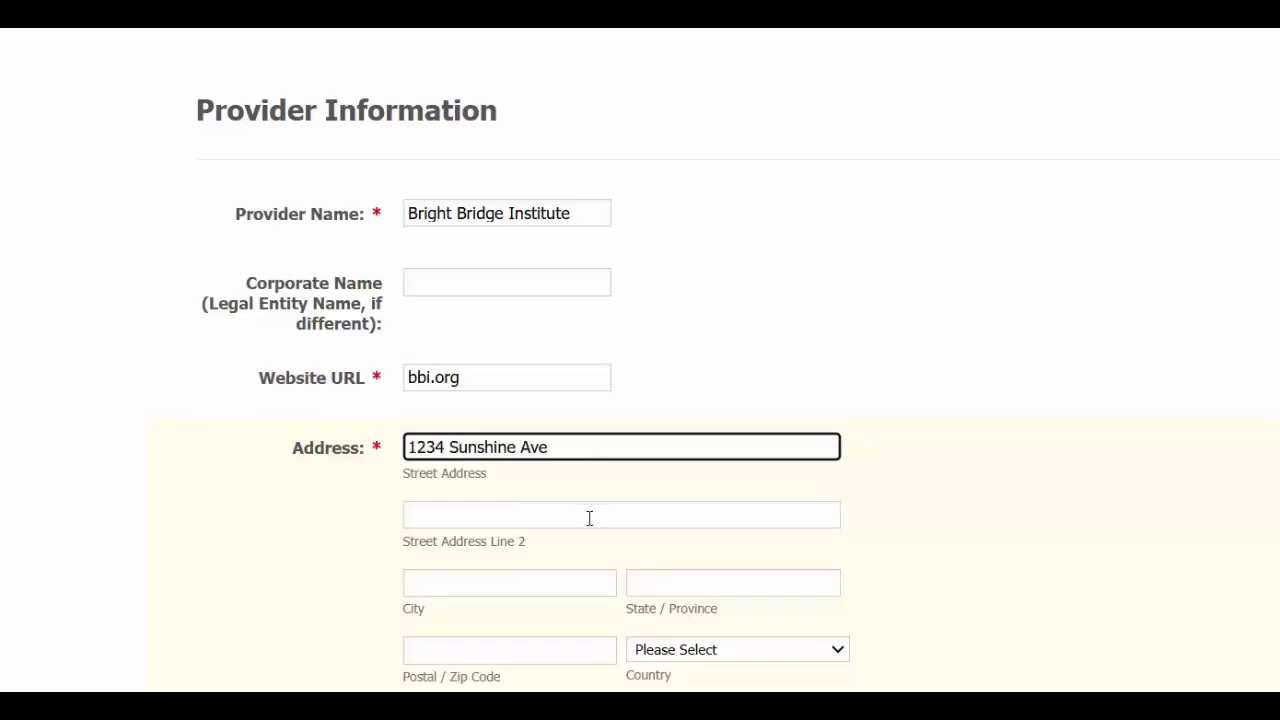
left_click(451, 585)
type("Toronto")
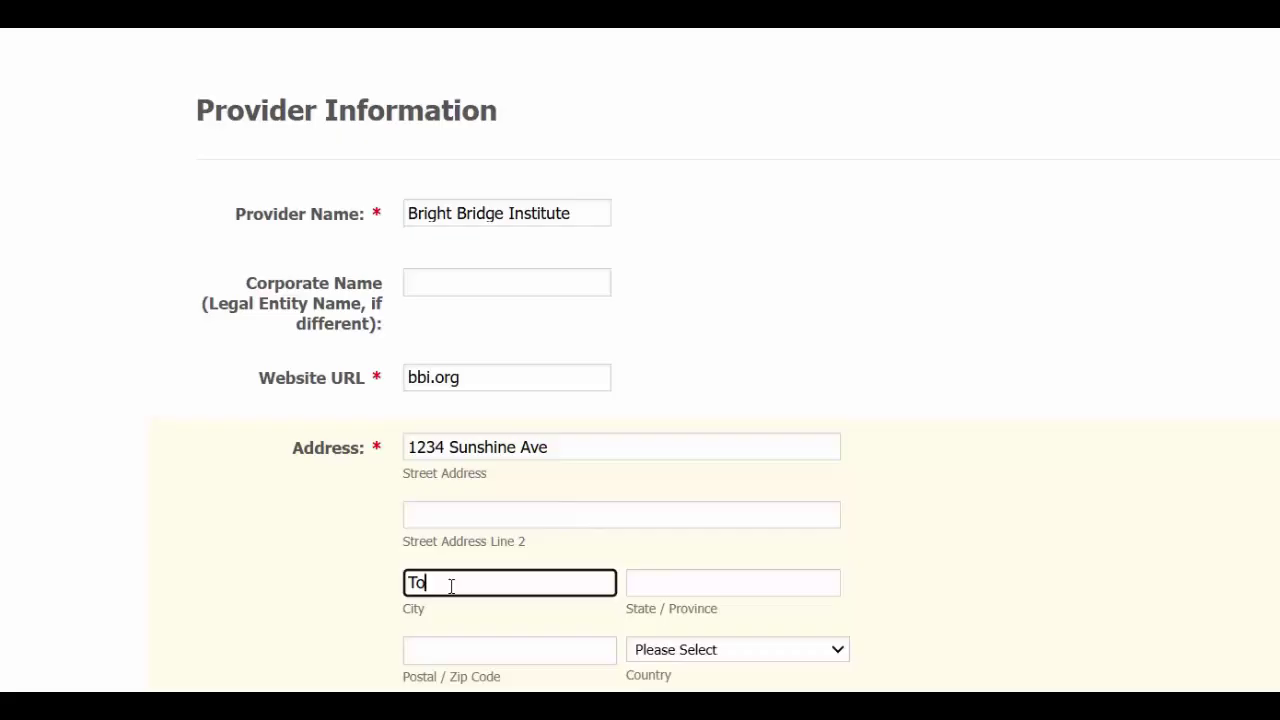
key("Tab")
type("ON")
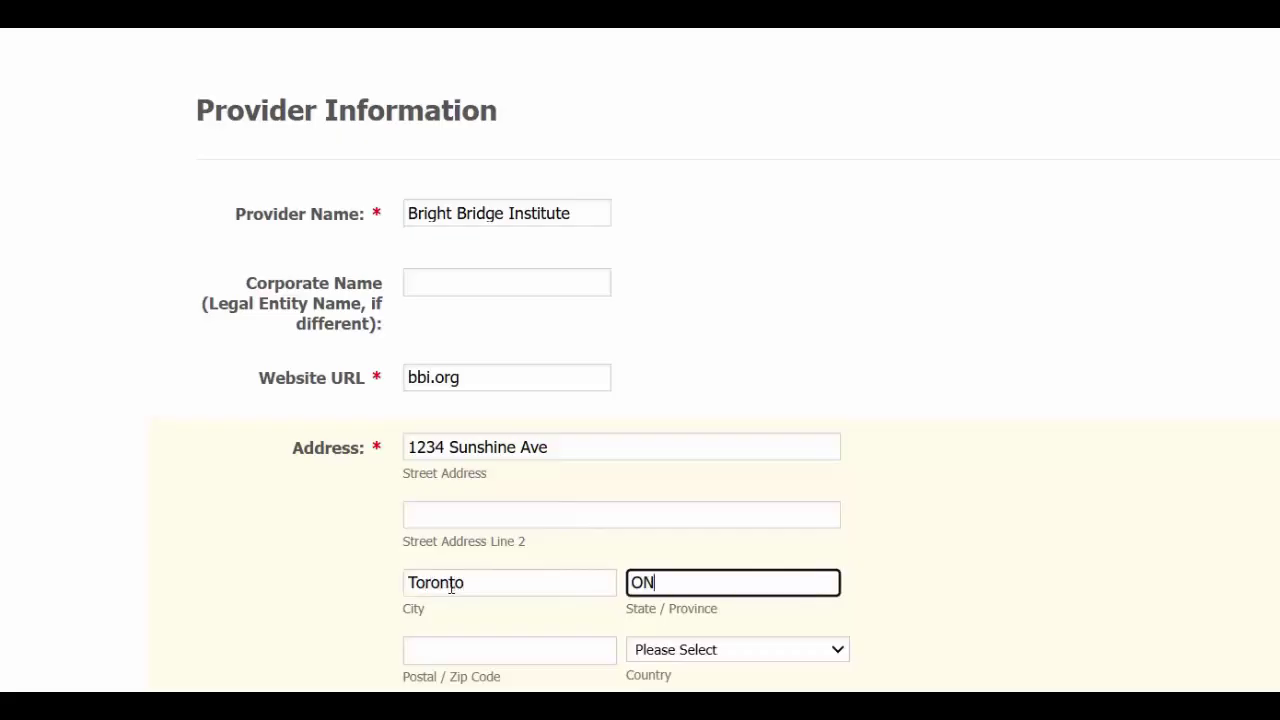
key("Tab")
type("M3")
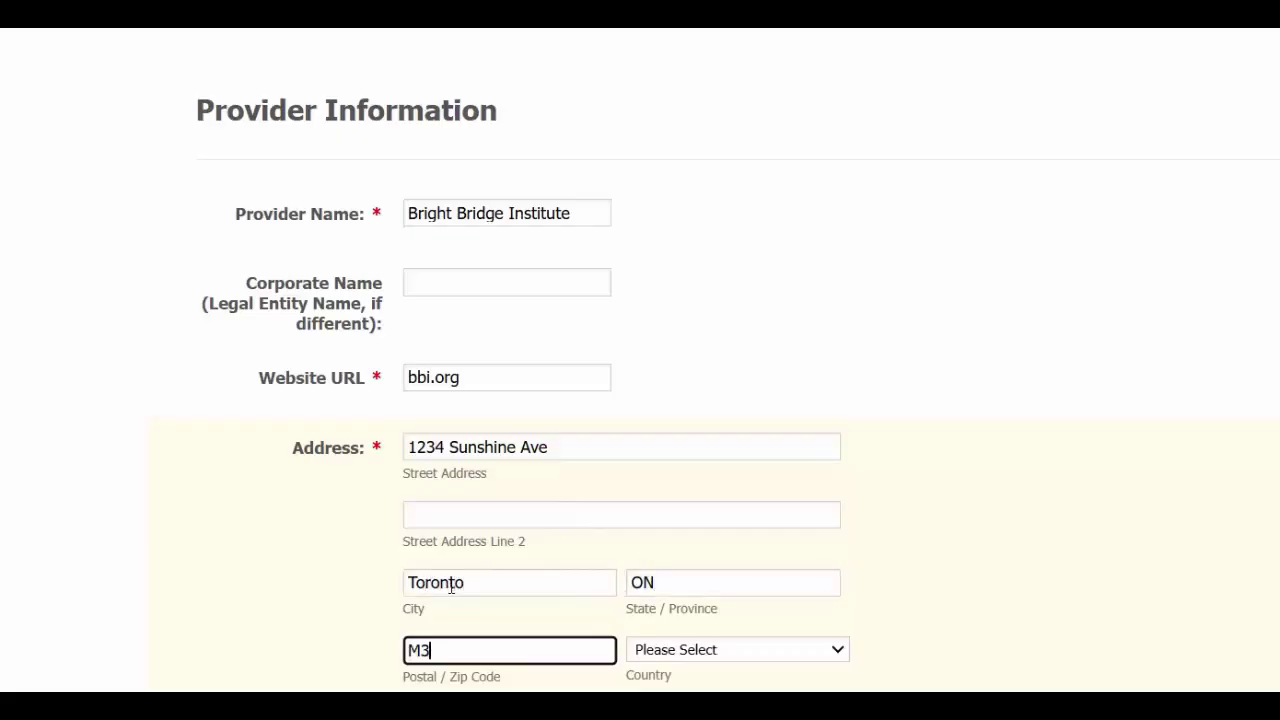
type("H 1L2")
key("Tab")
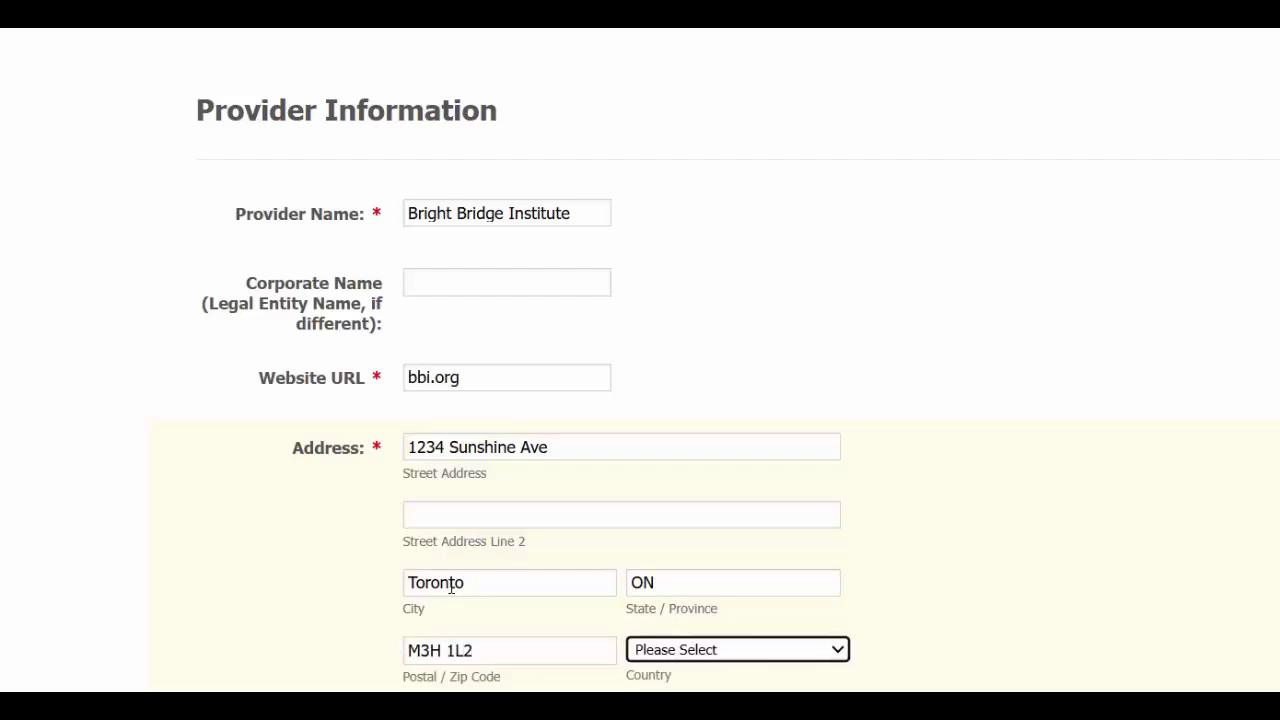
key("c")
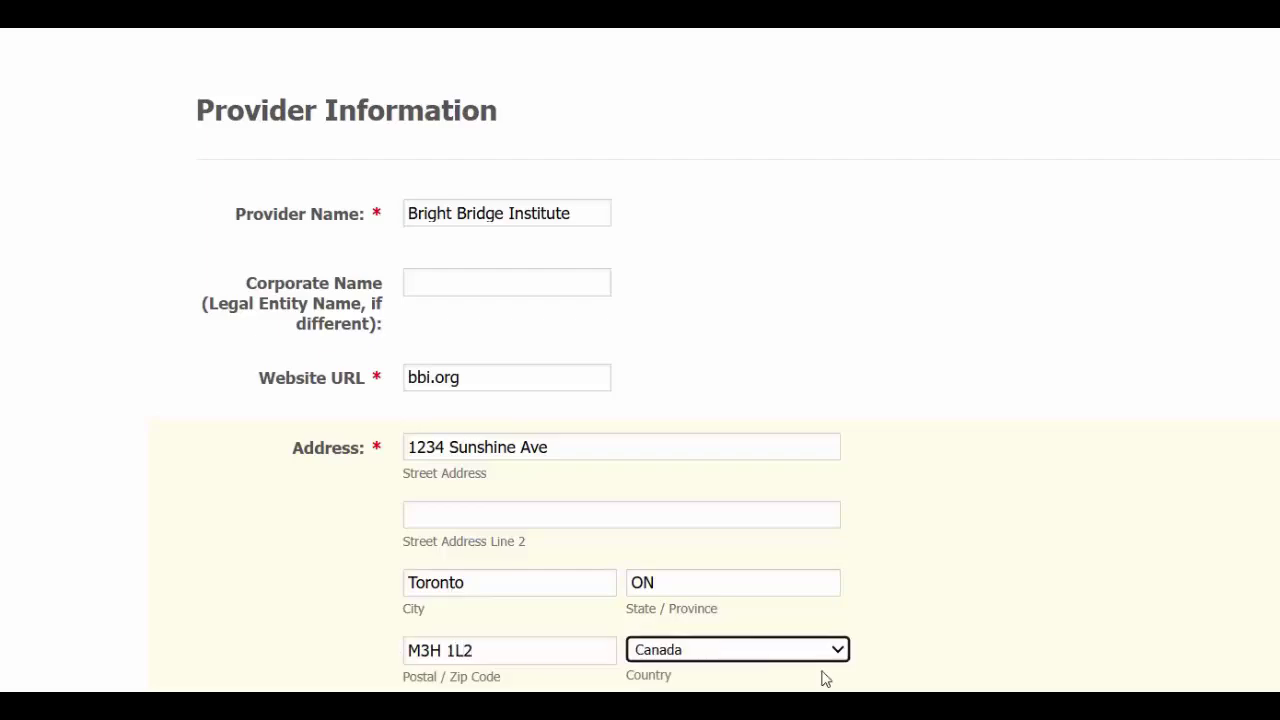
scroll(476, 535, "down", 3)
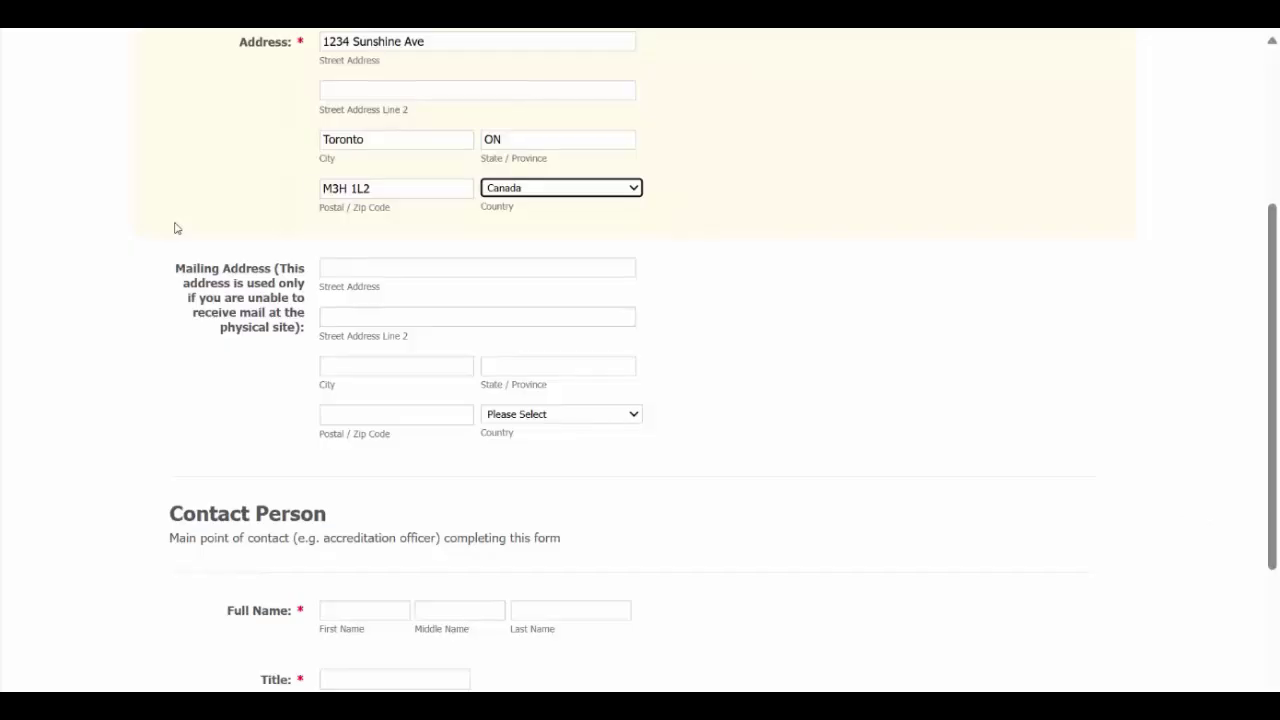
scroll(666, 254, "up", 1)
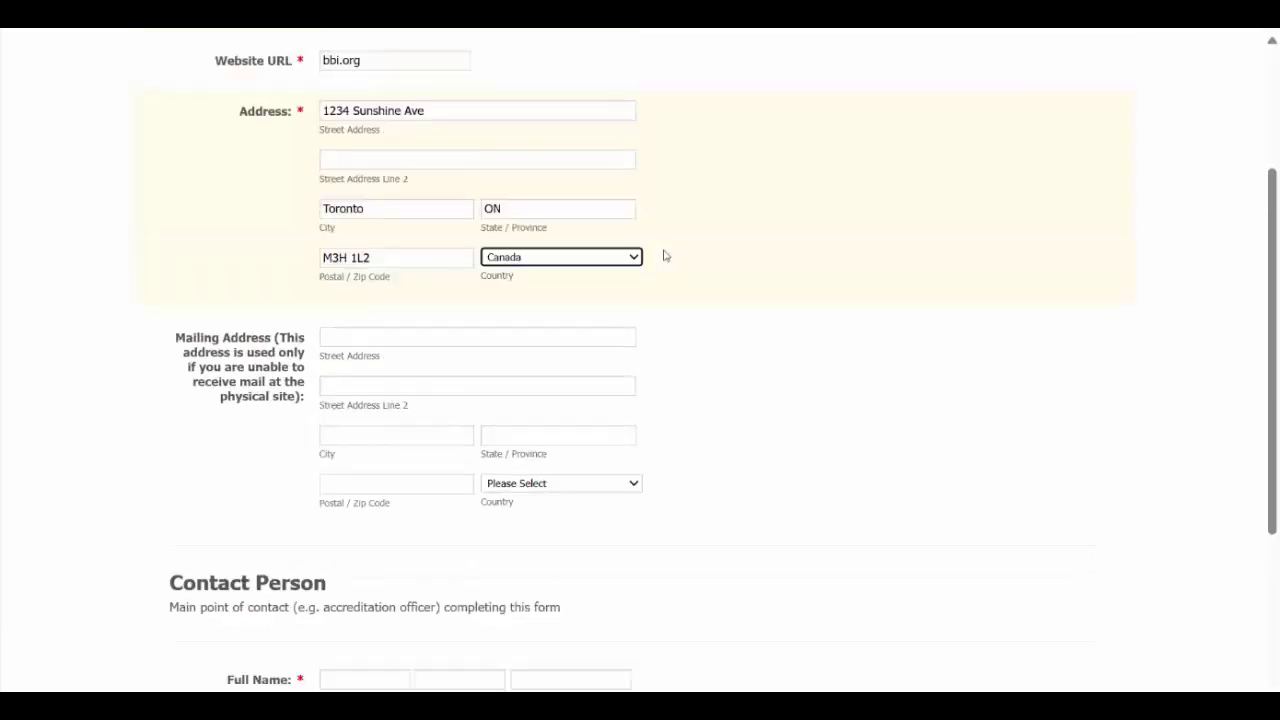
scroll(460, 312, "down", 4)
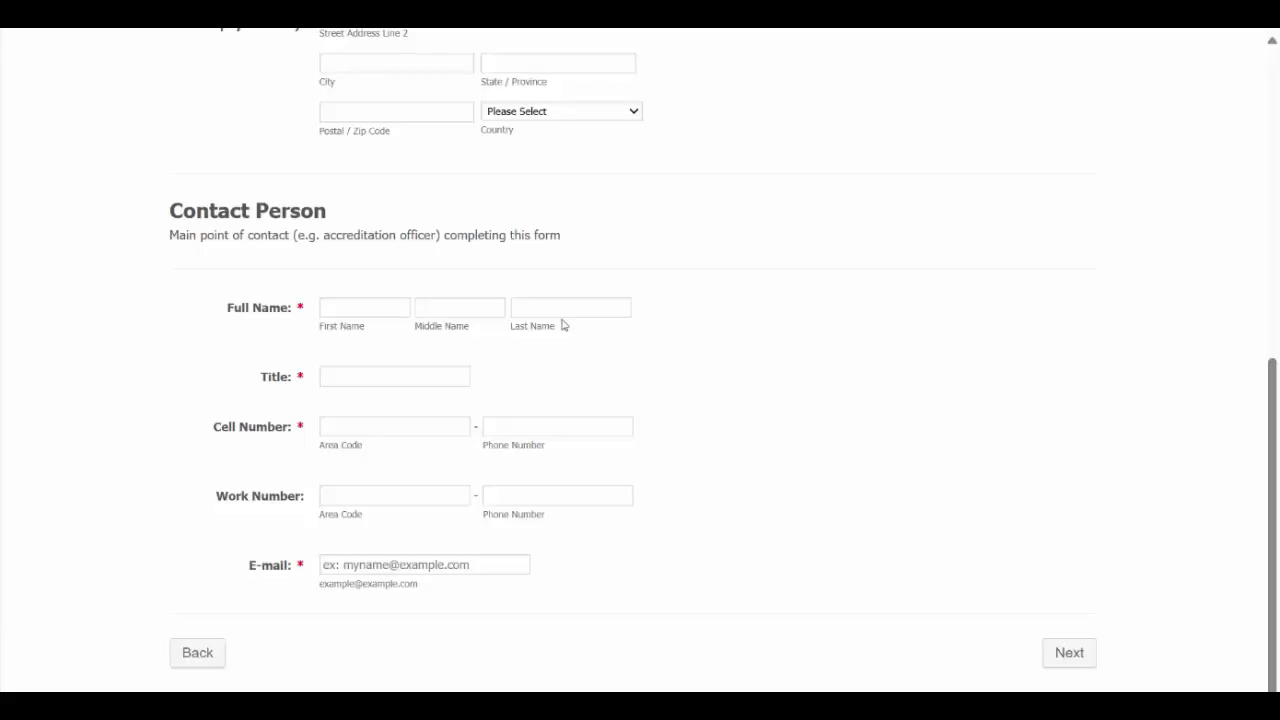
Step: Enter the contact person's first and last name and the title 'Accreditation Officer'
left_click(372, 313)
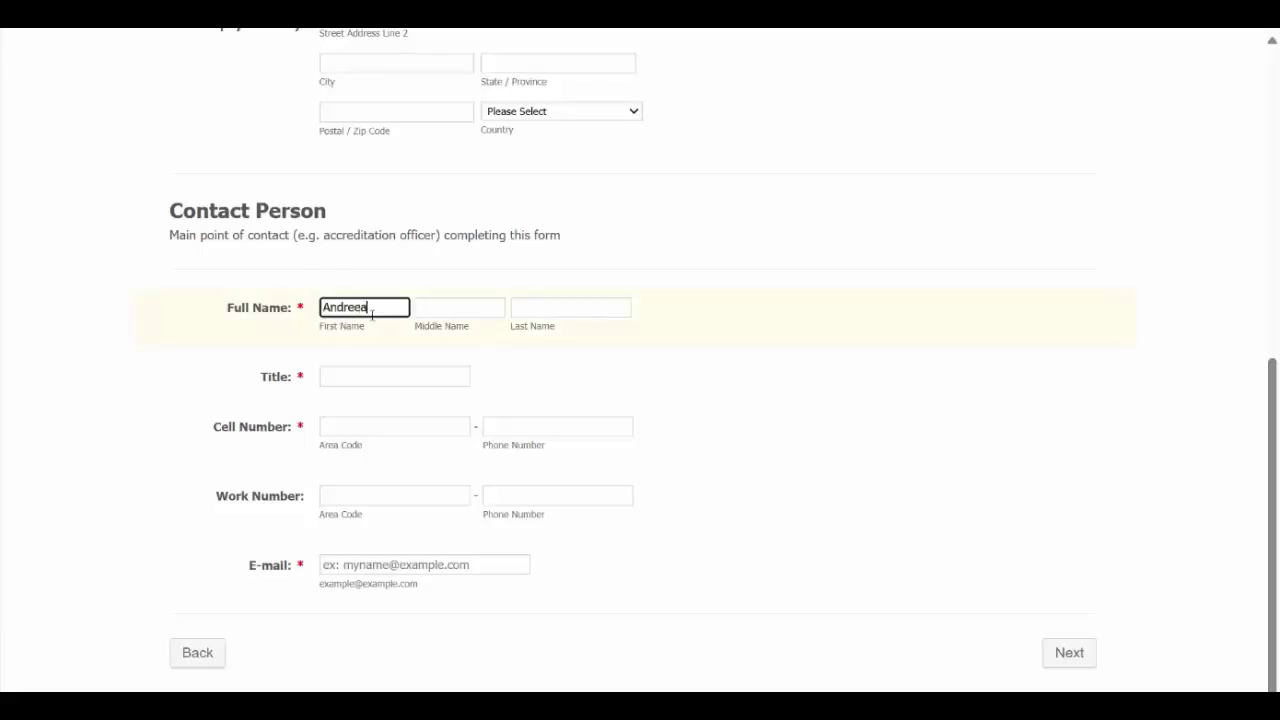
key("Tab")
key("Tab")
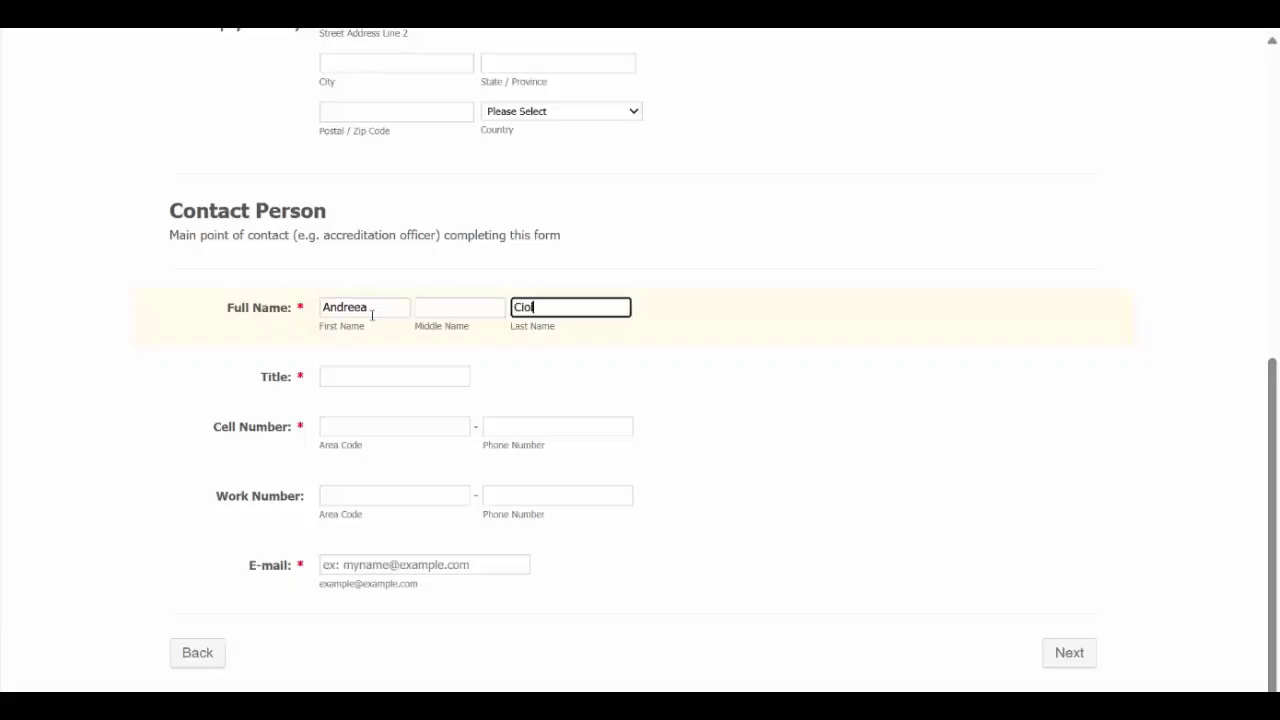
left_click(384, 375)
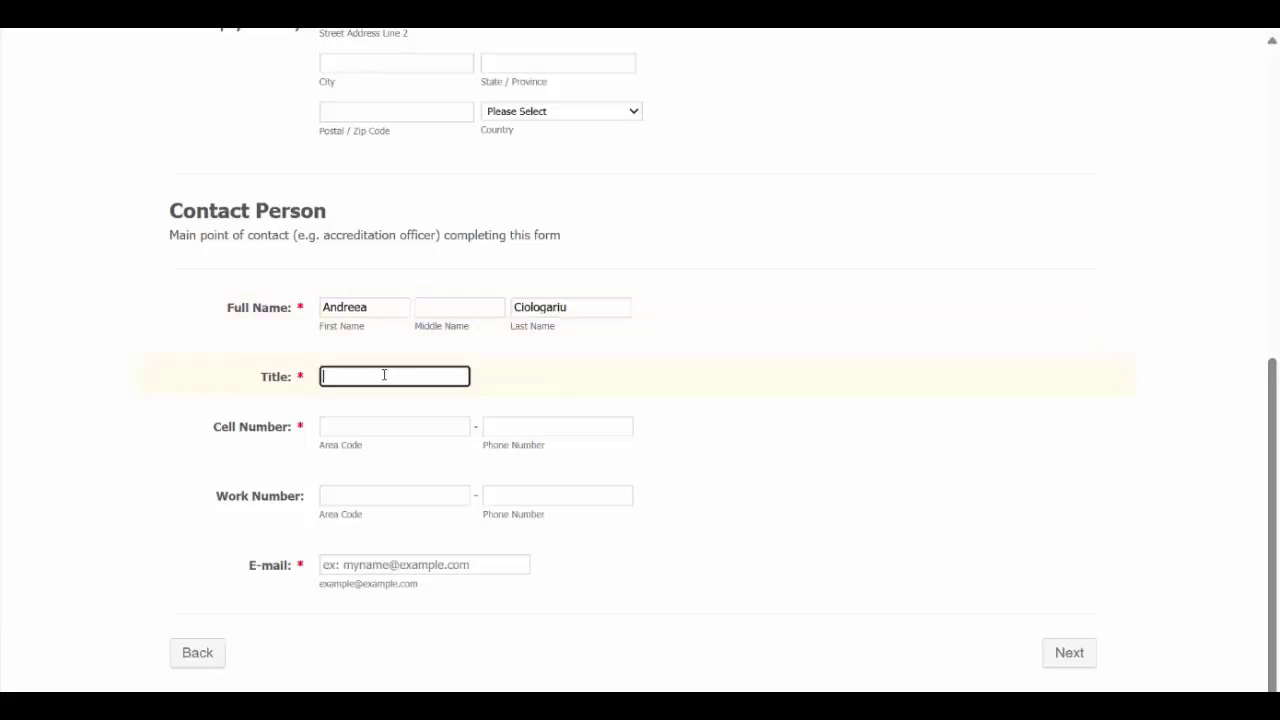
type("Accreditation Officer")
Step: Fill in the contact's cell number and e-mail, then continue to Legal and Regulatory Standing
left_click(363, 426)
type("123")
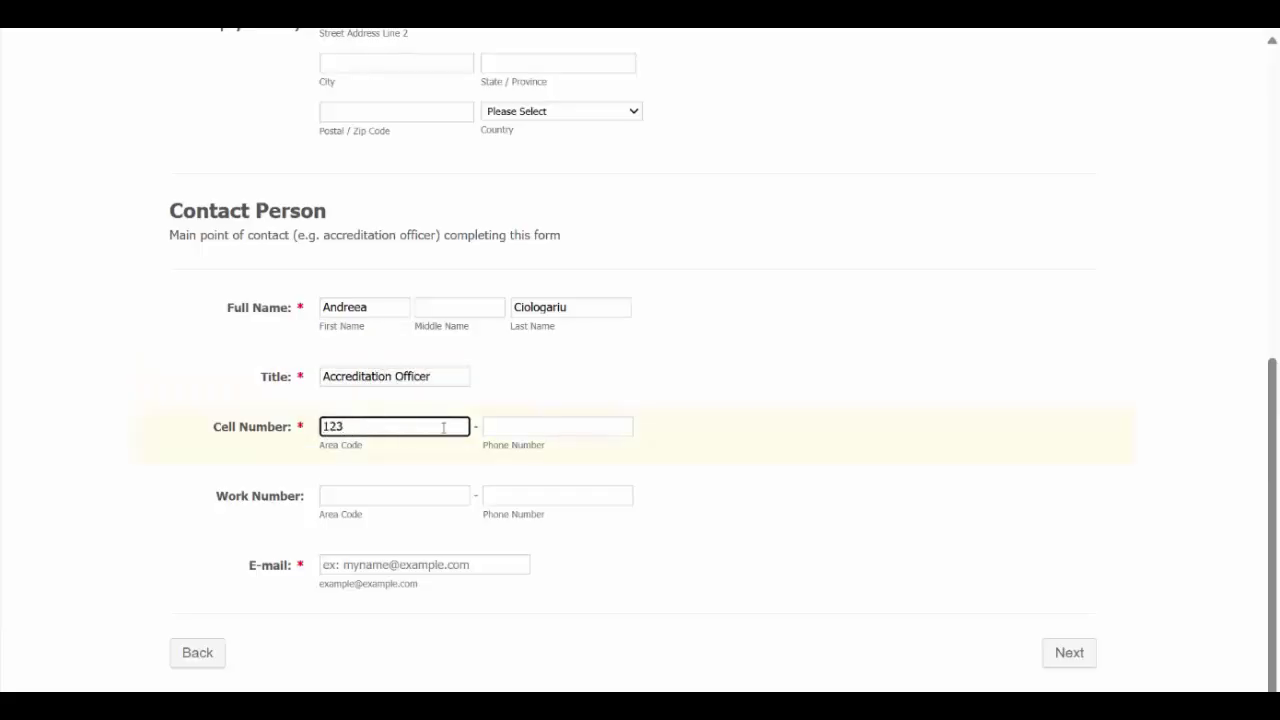
left_click(542, 435)
type("4567899")
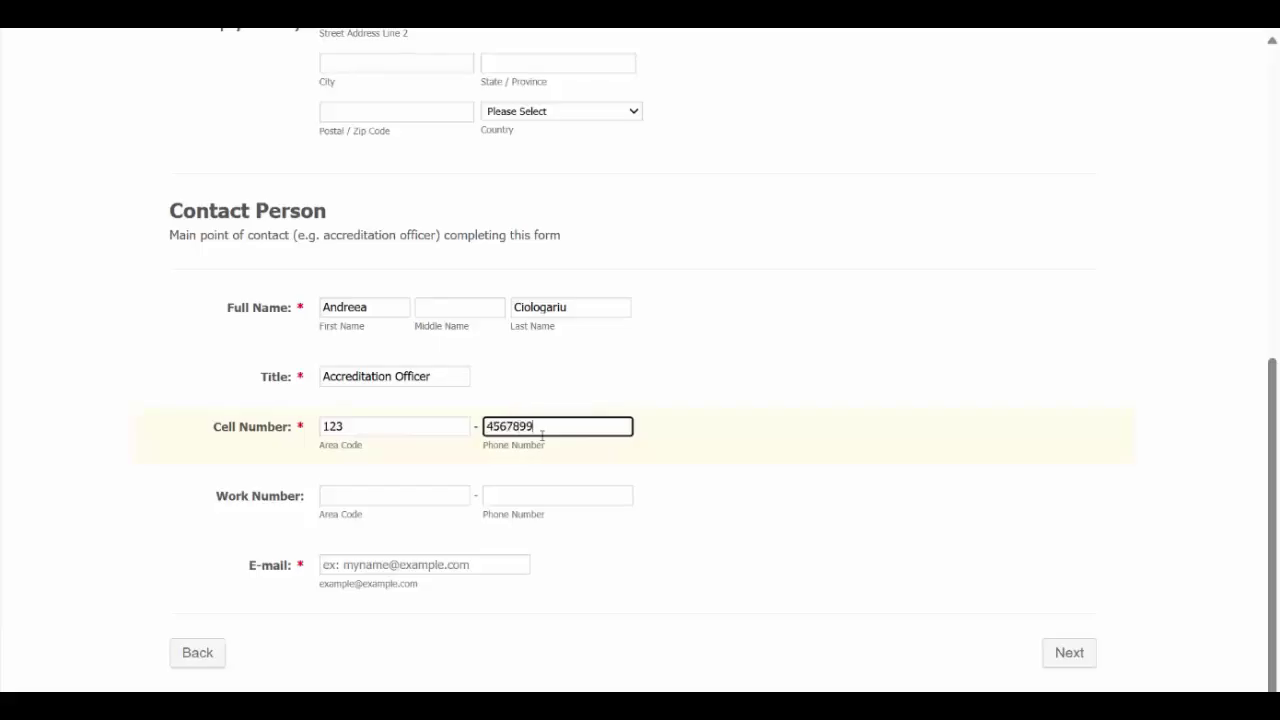
left_click(448, 565)
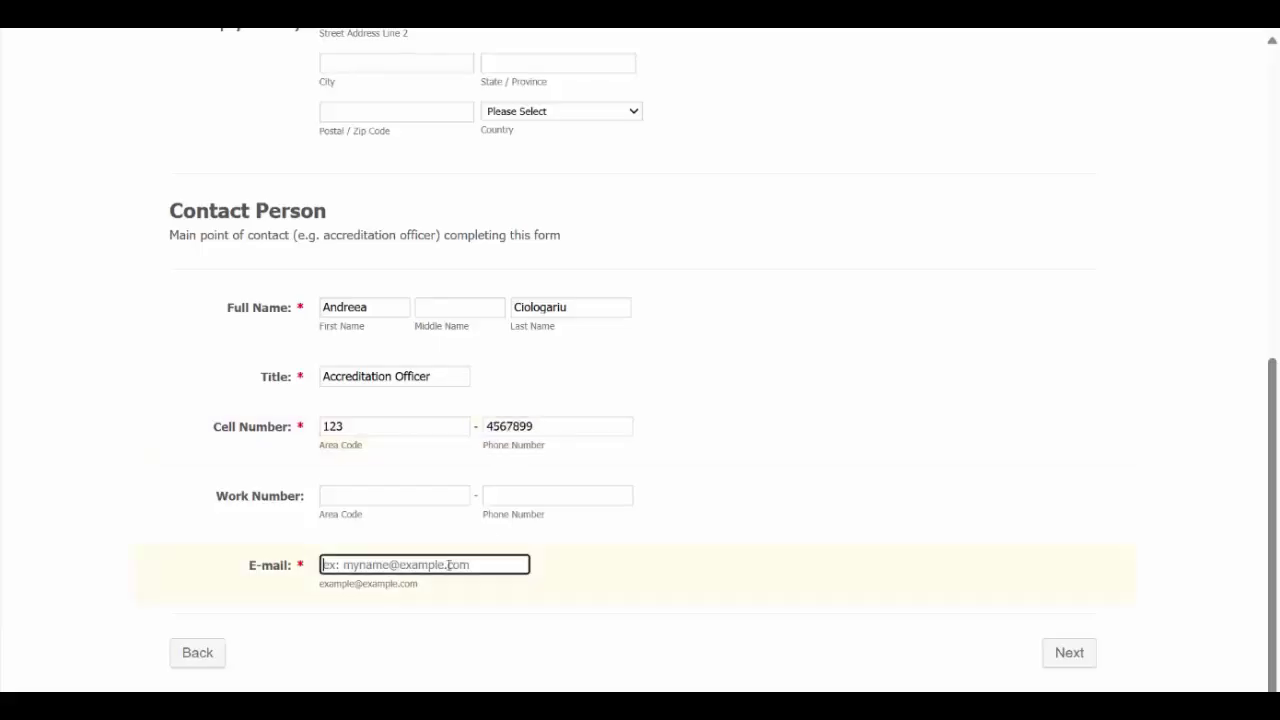
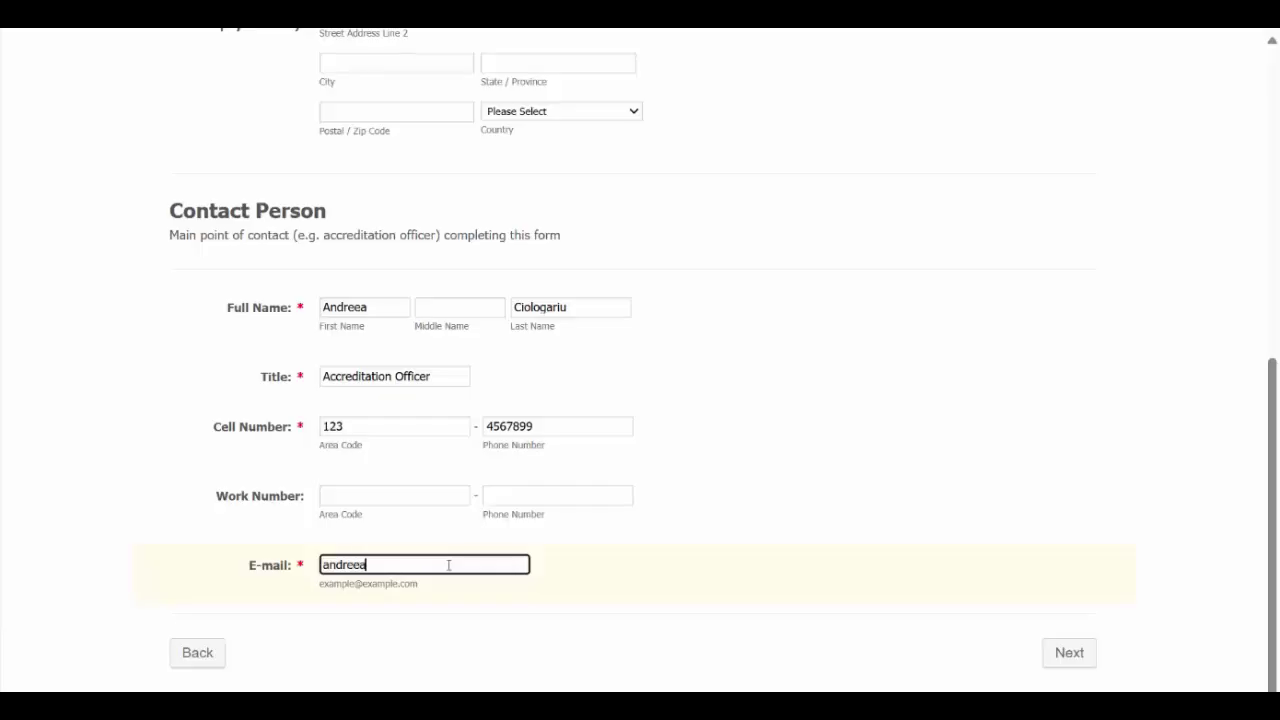
left_click(1071, 655)
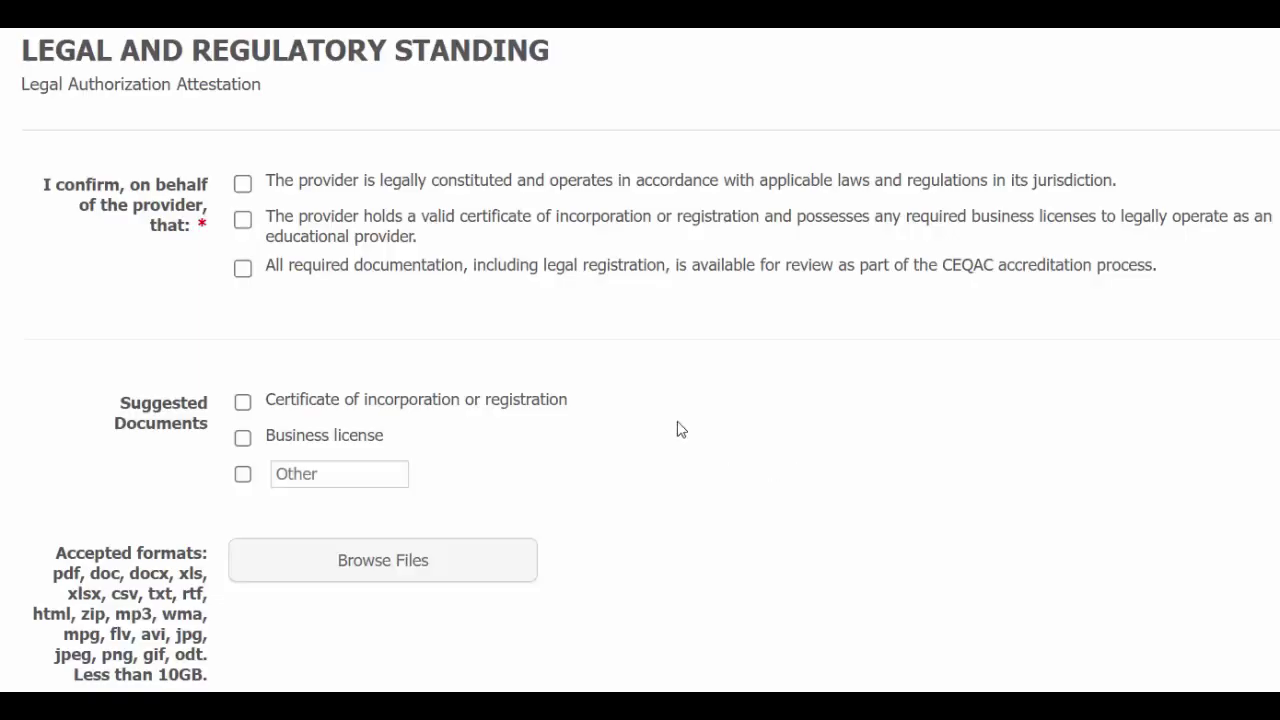
Step: Tick the three legal authorization confirmations and the 'Certificate of incorporation or registration' document option
left_click(337, 194)
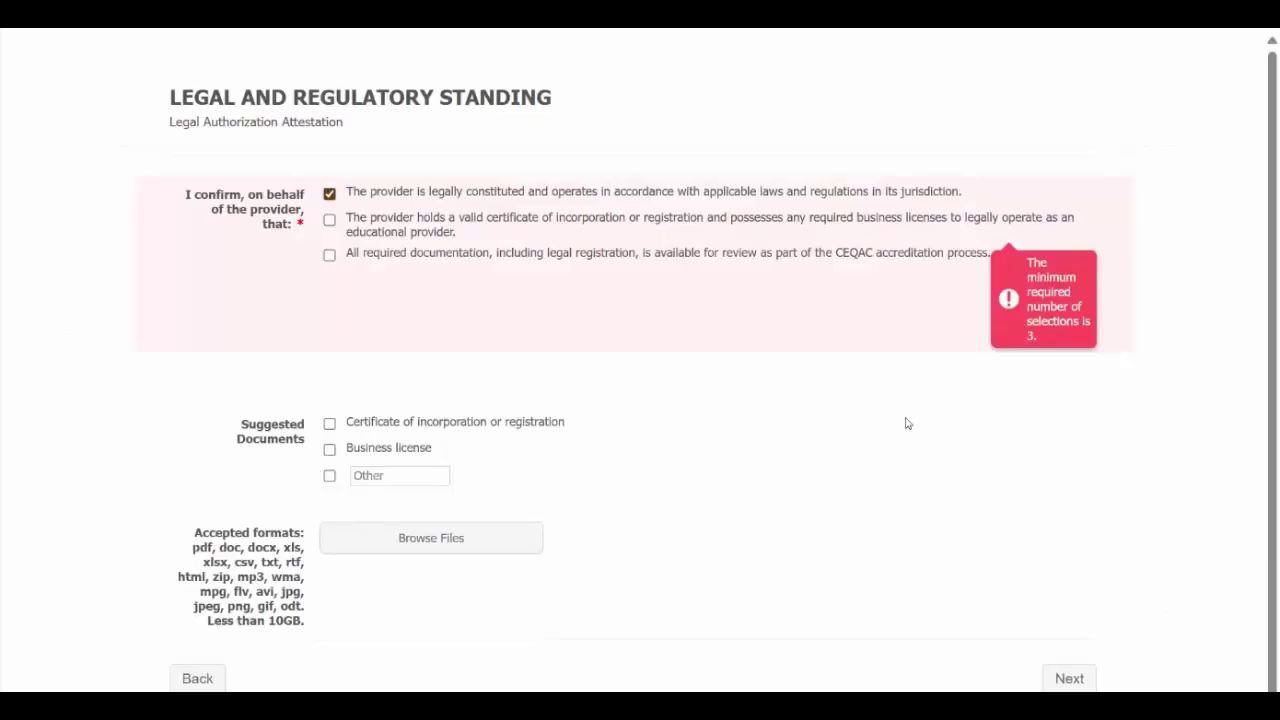
left_click(329, 221)
left_click(329, 255)
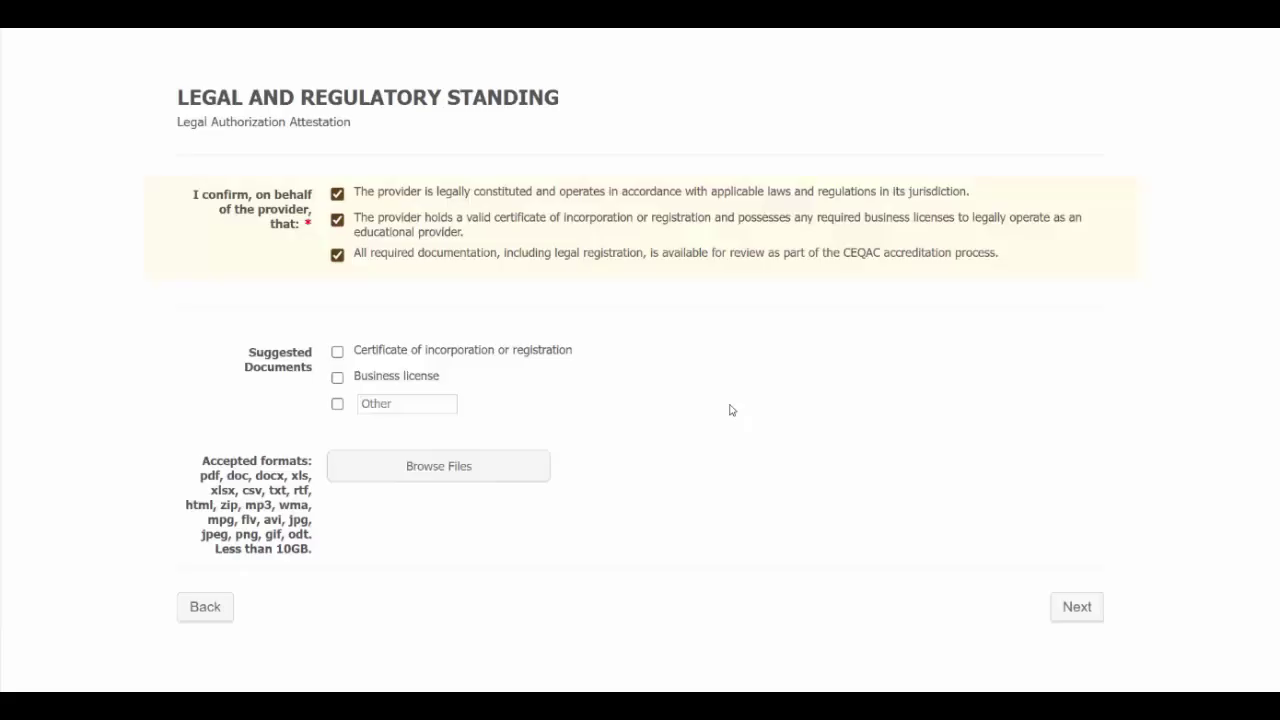
left_click(338, 352)
Step: Upload the '1. BBI - Articles of Incorporation' PDF as the supporting document
left_click(458, 466)
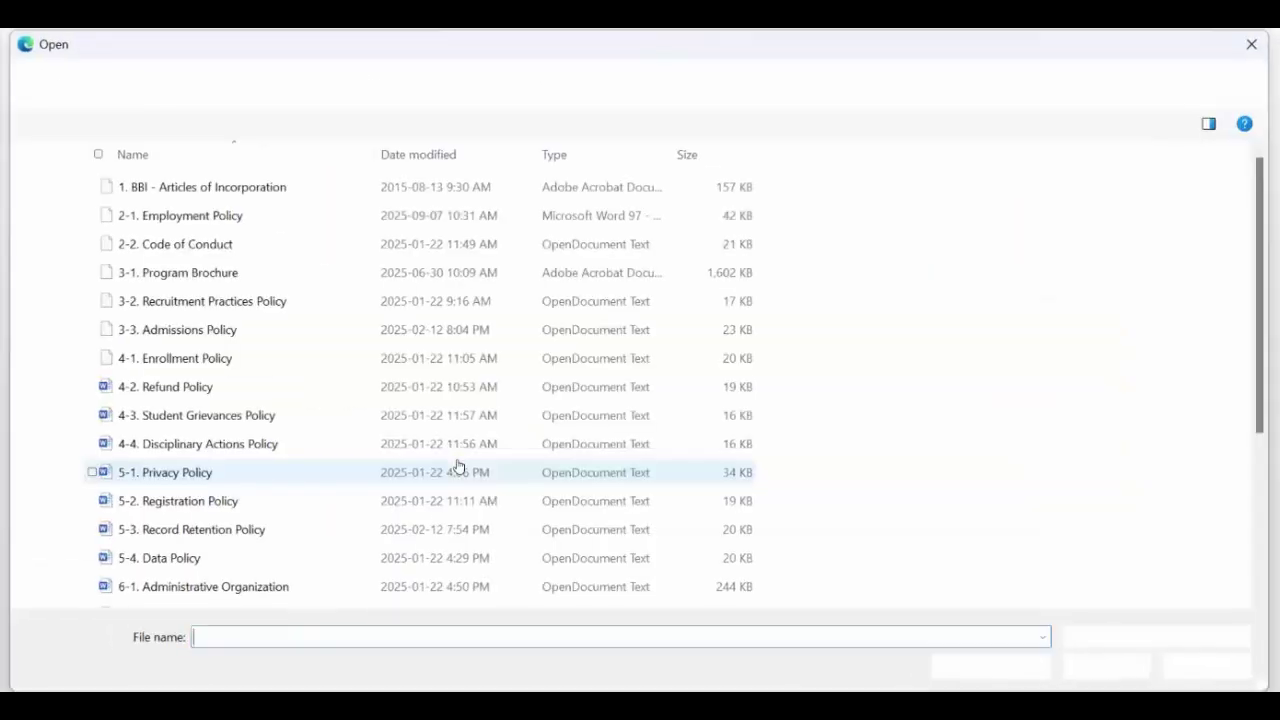
left_click(176, 190)
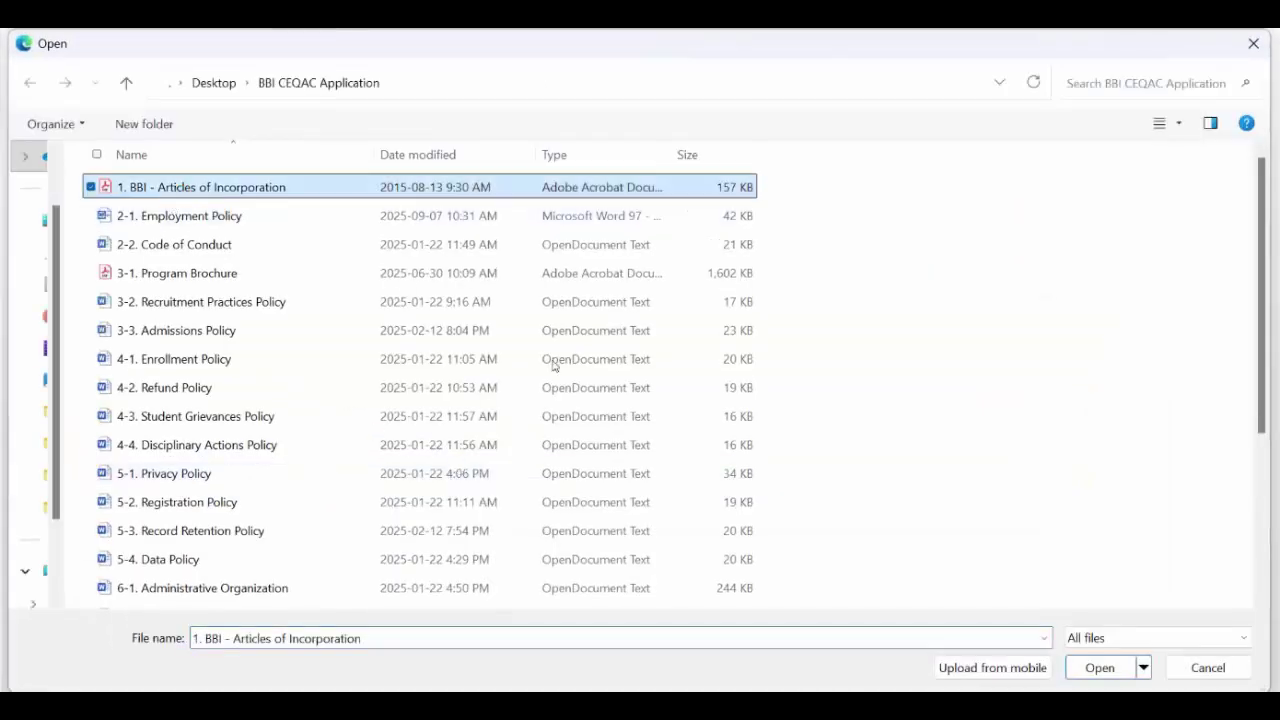
left_click(1100, 668)
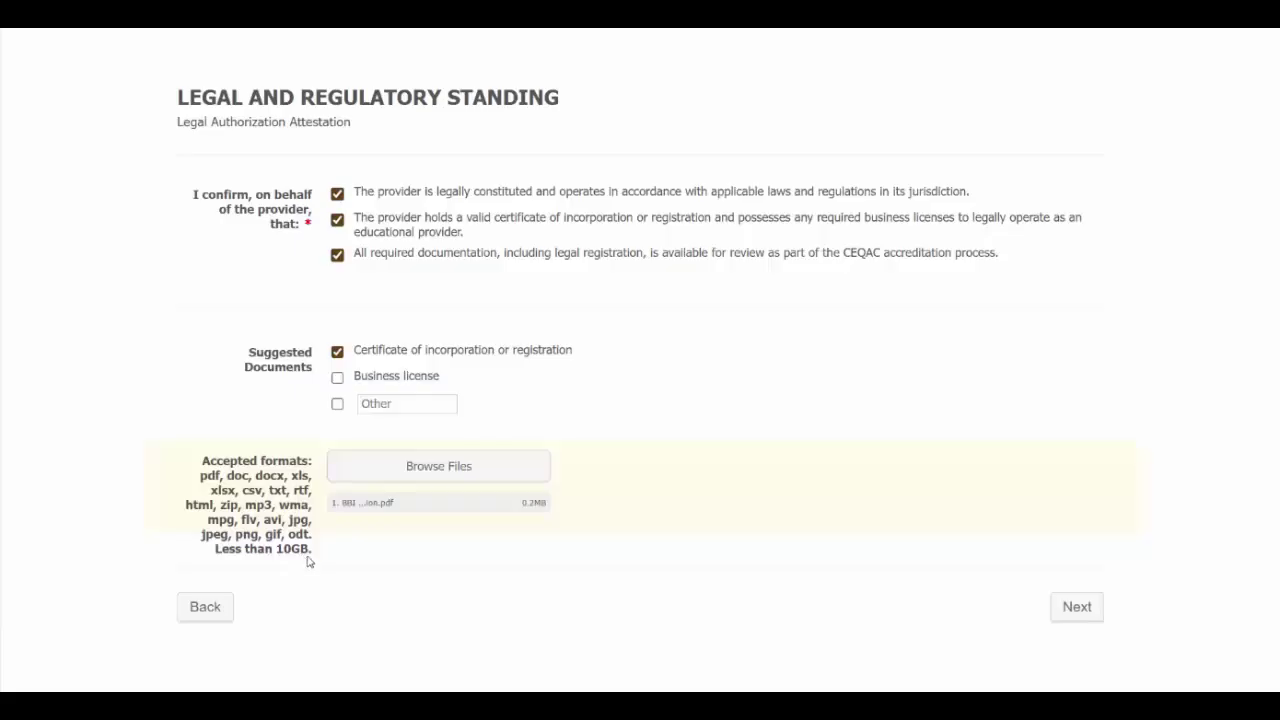
Step: On the Legal Compliance page, confirm legal compliance, consumer protection and learner-protection statements
mouse_move(541, 507)
left_click(1075, 607)
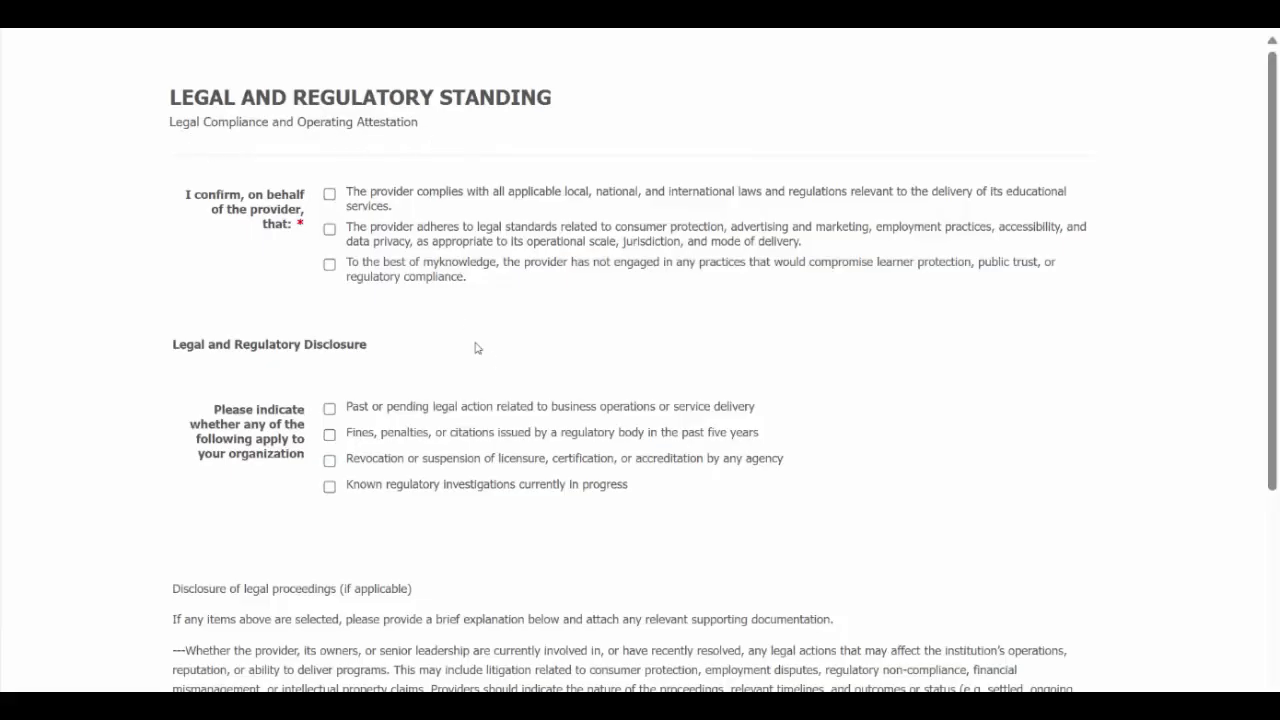
left_click(329, 194)
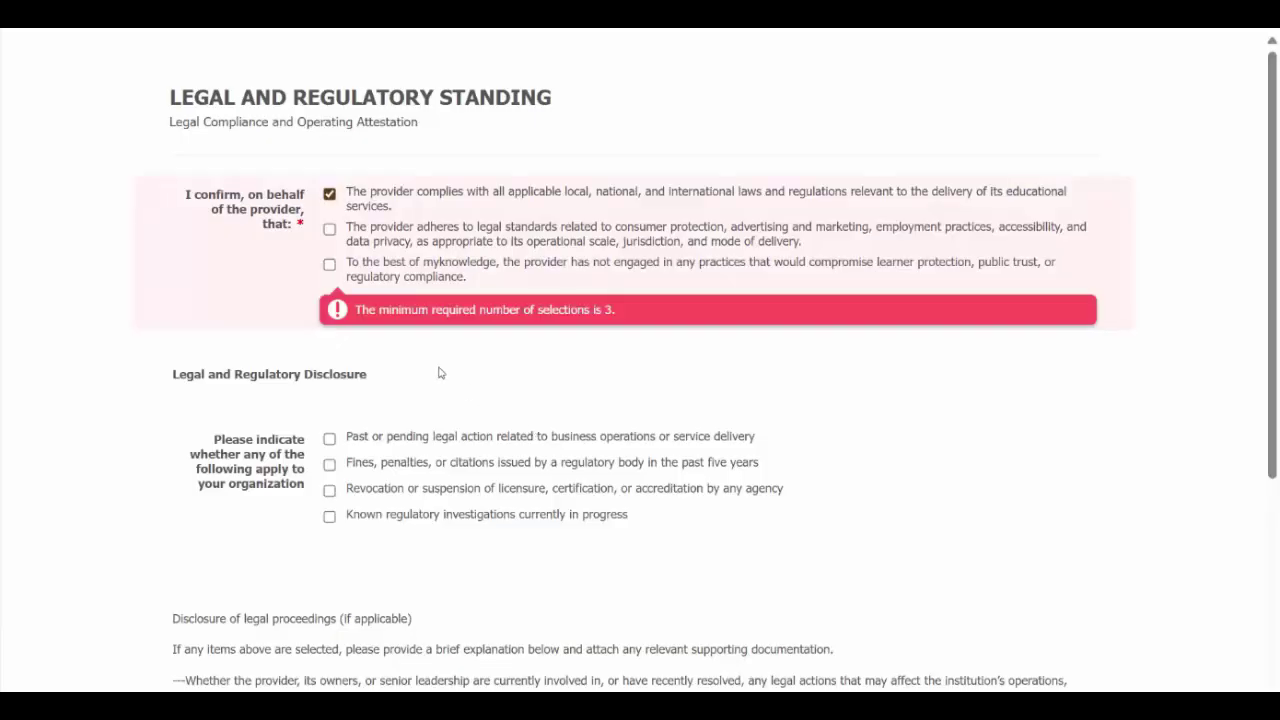
left_click(329, 229)
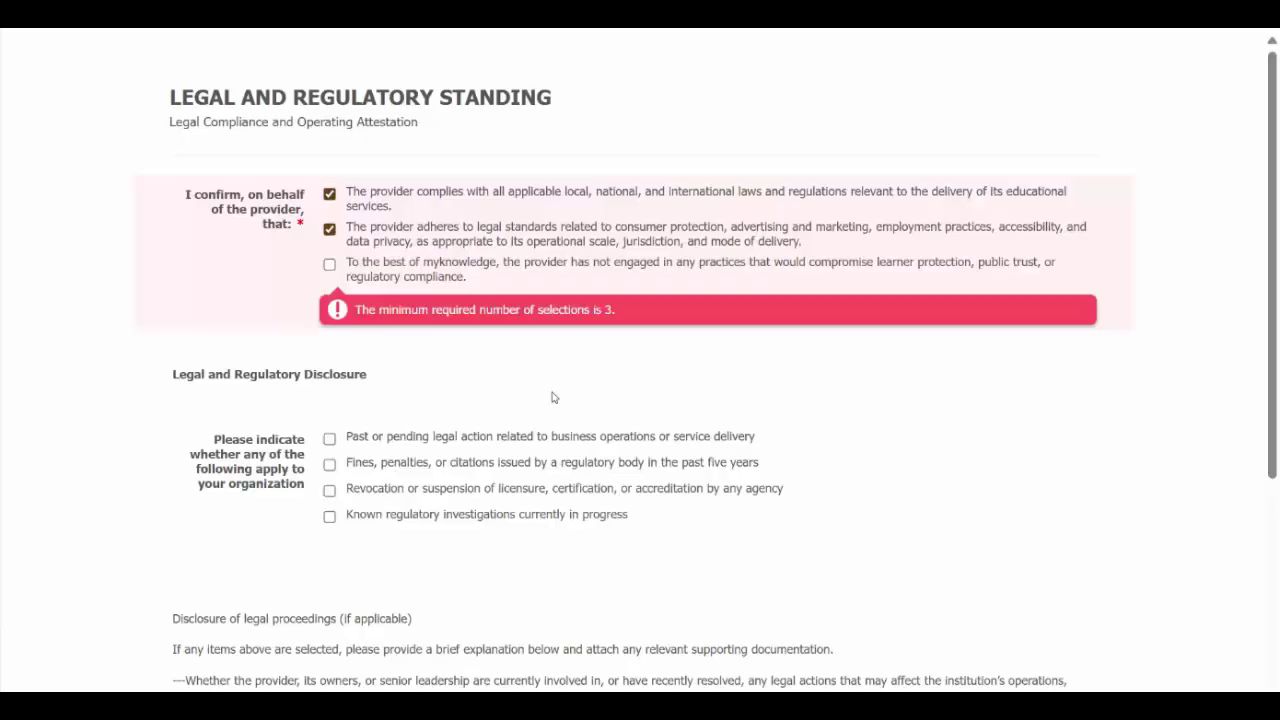
left_click(329, 264)
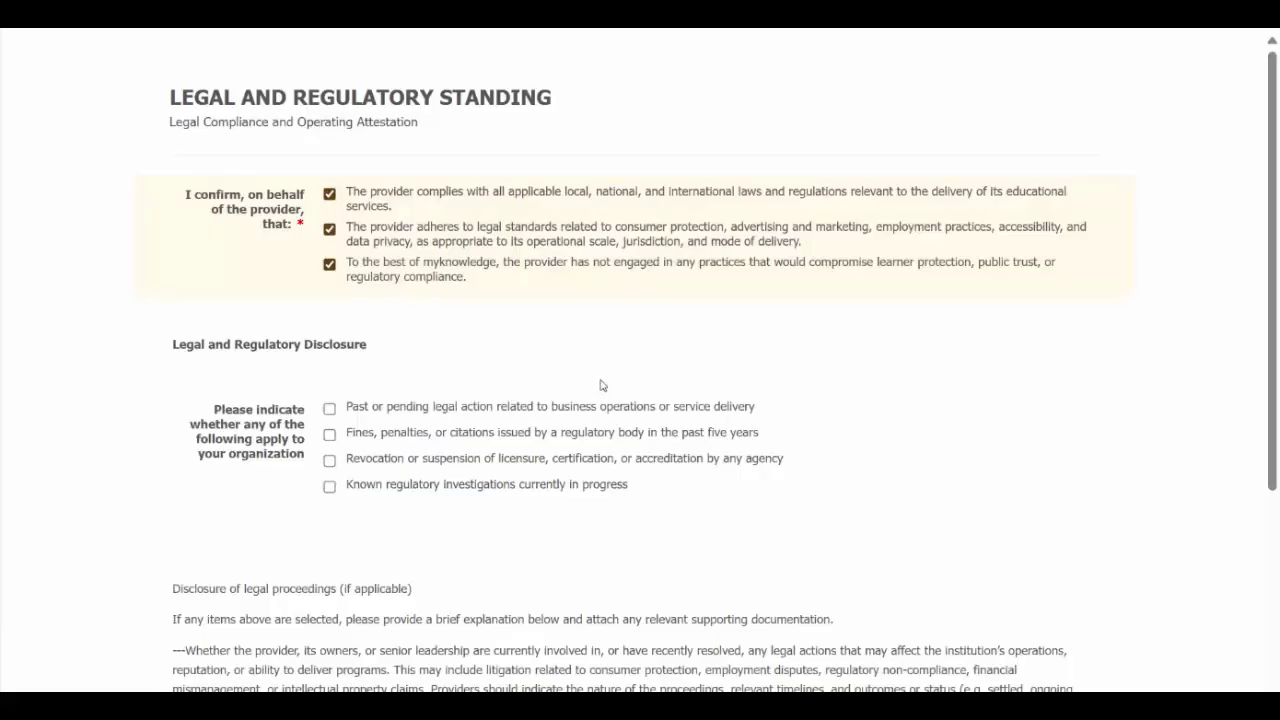
scroll(602, 385, "down", 2)
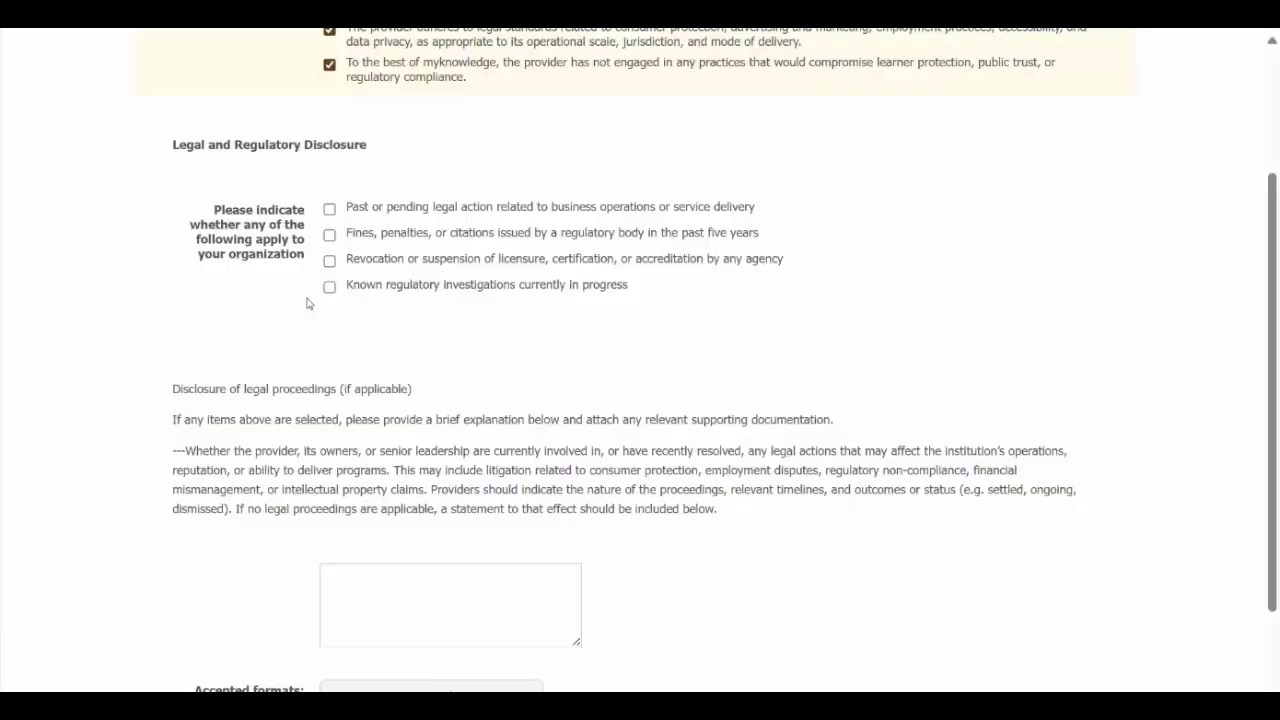
Step: Scroll past the legal disclosure items, leaving them unticked
scroll(308, 303, "down", 3)
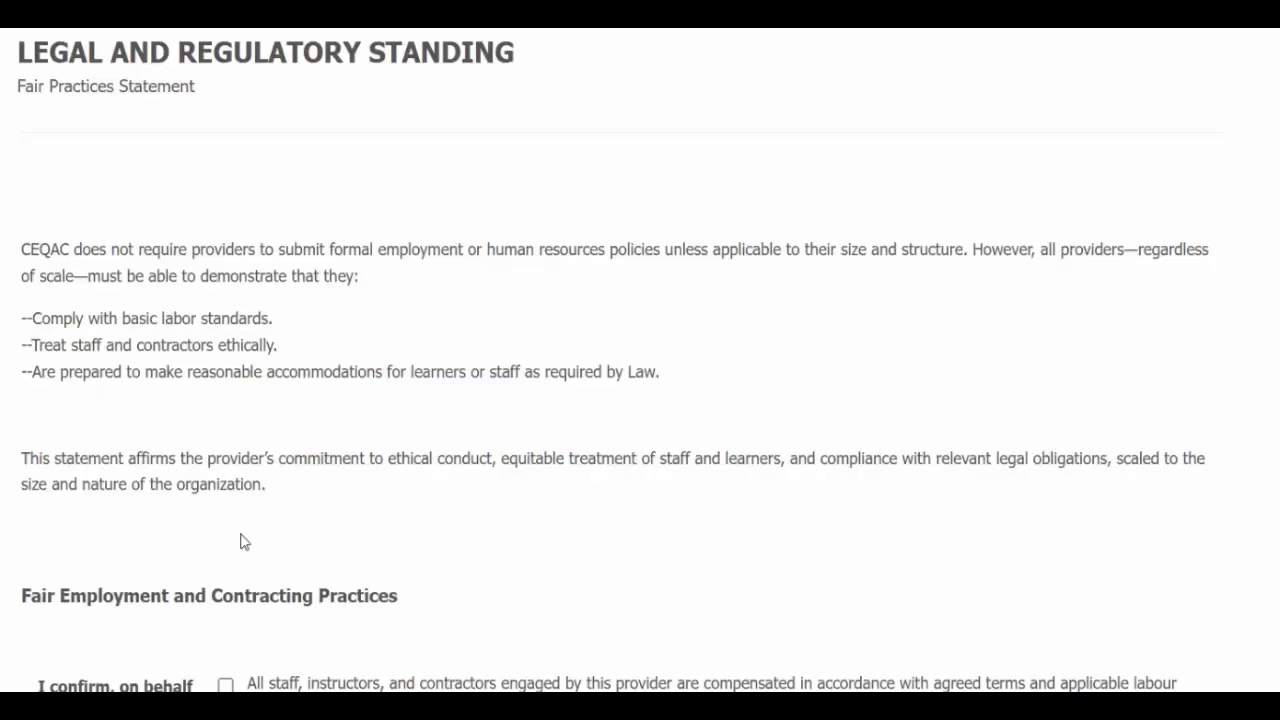
Step: Confirm fair compensation, written contracts and non-discrimination under Fair Employment and Contracting Practices
scroll(244, 542, "down", 2)
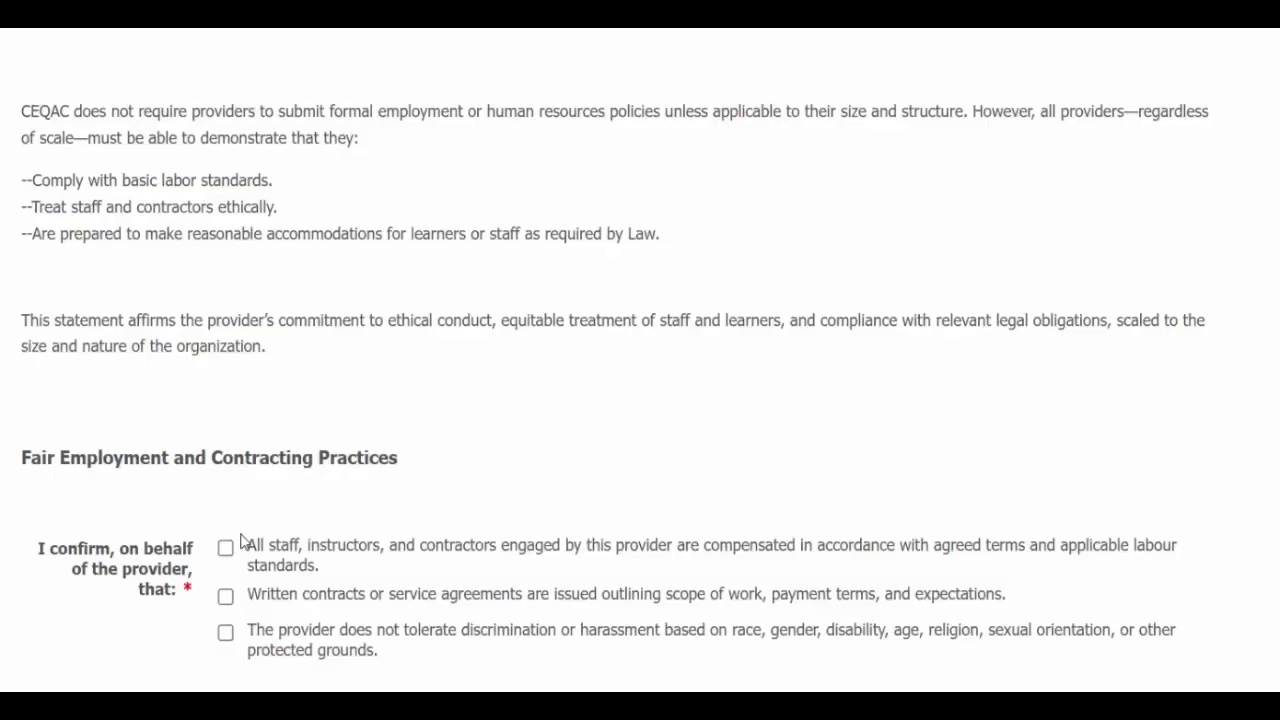
scroll(240, 541, "down", 3)
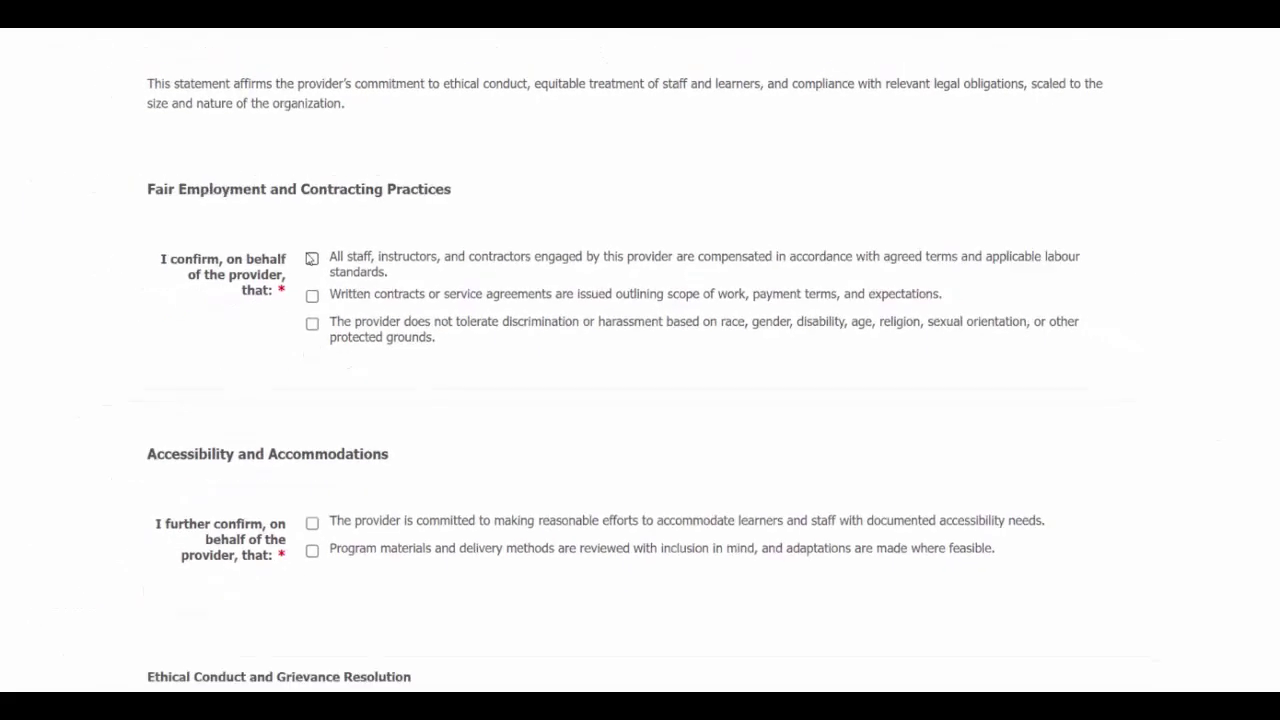
left_click(311, 258)
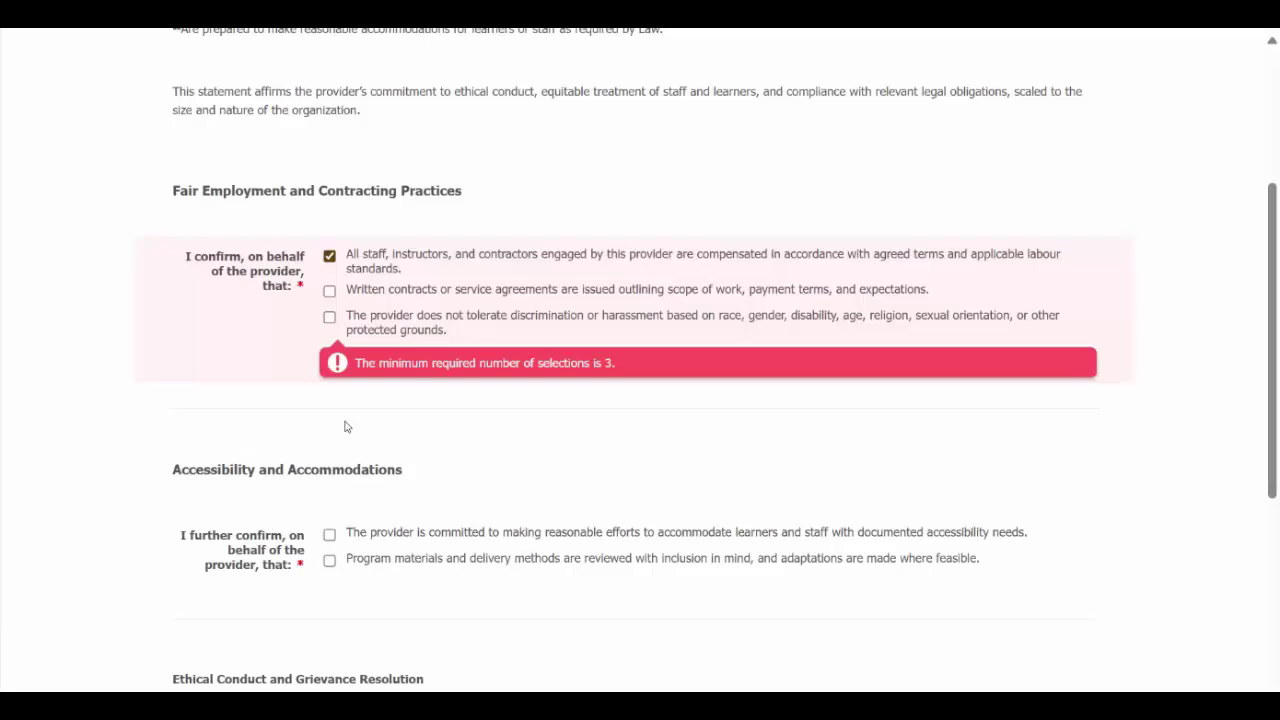
left_click(330, 291)
left_click(329, 317)
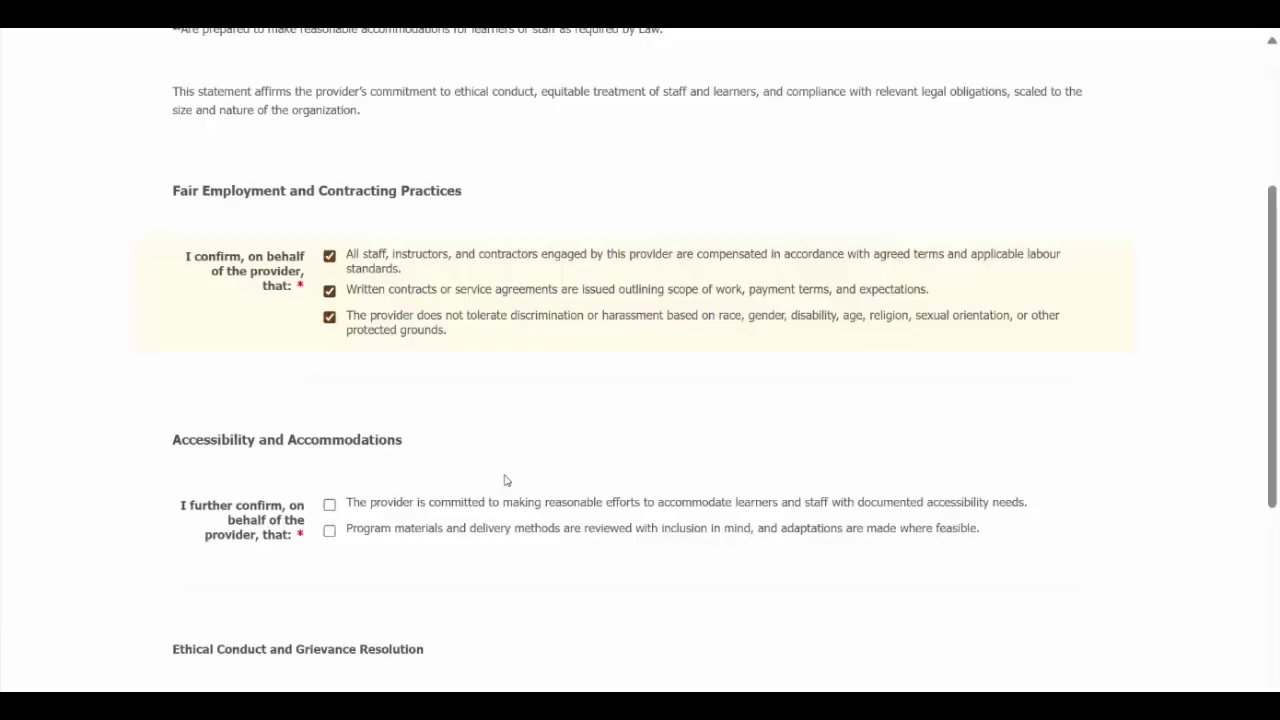
Step: Confirm the accessibility, inclusive materials, honesty and safe-concern-raising statements
scroll(505, 480, "down", 3)
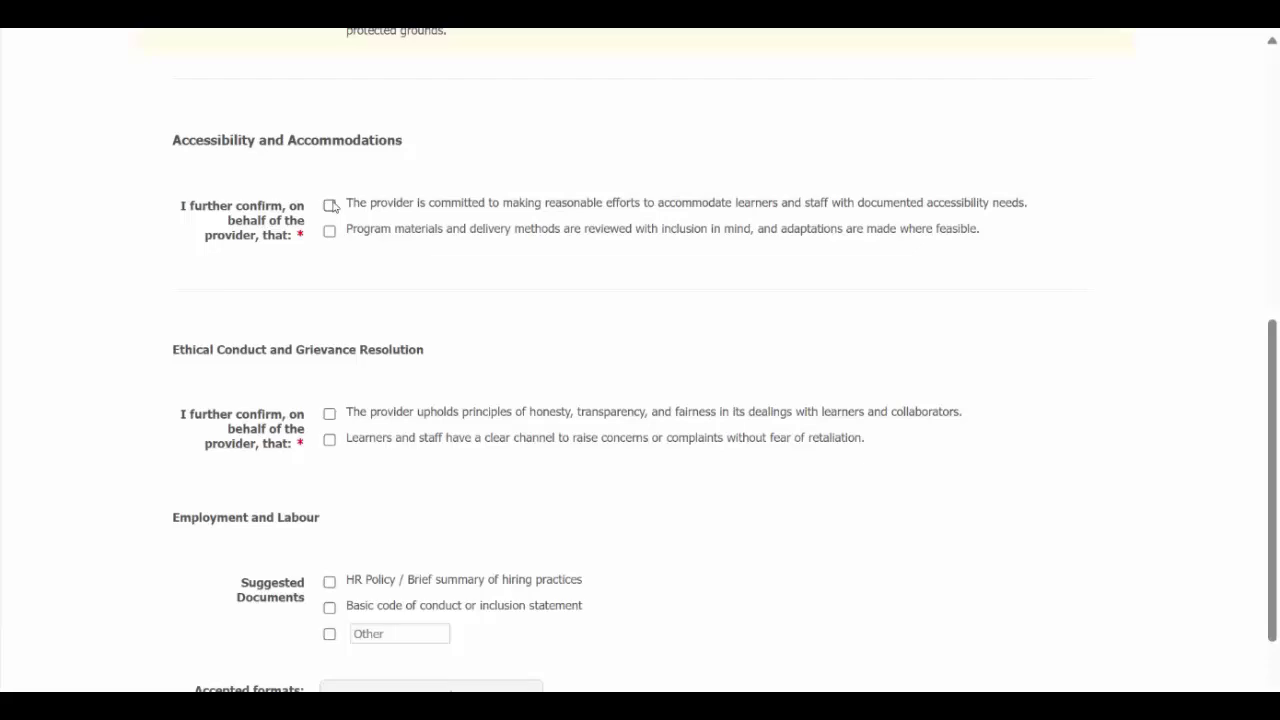
left_click(330, 205)
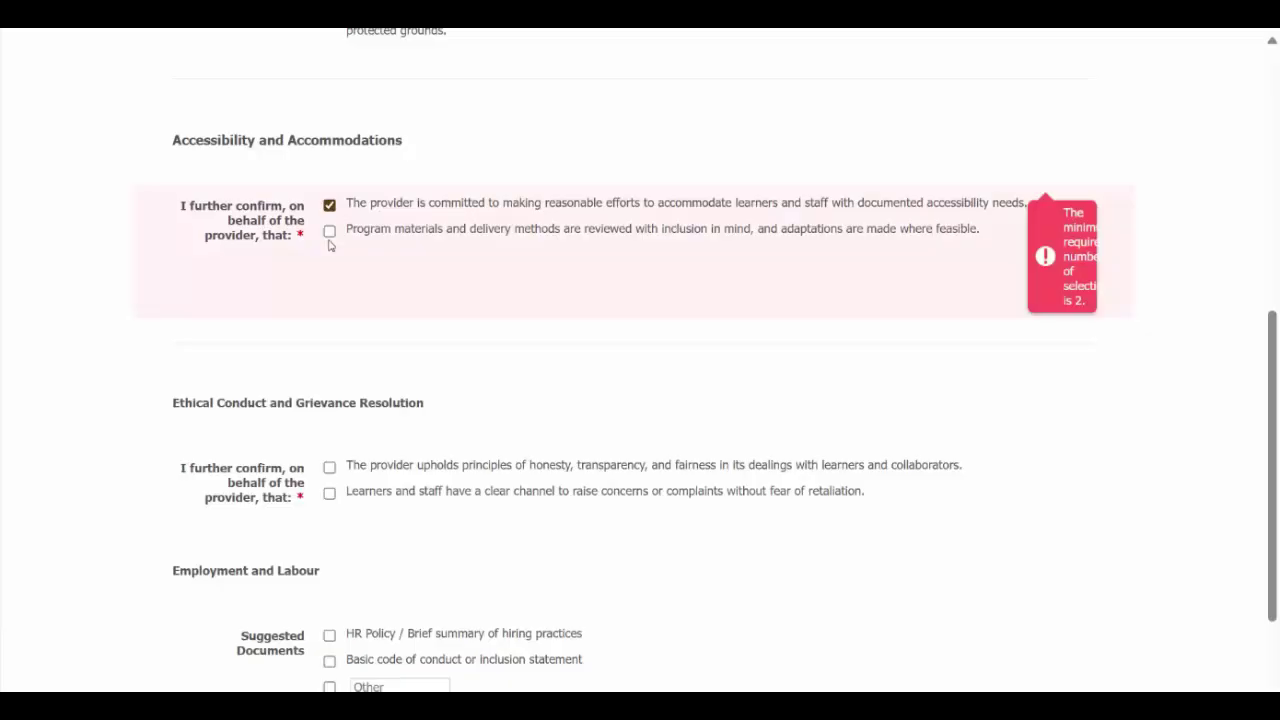
left_click(329, 231)
scroll(391, 414, "down", 3)
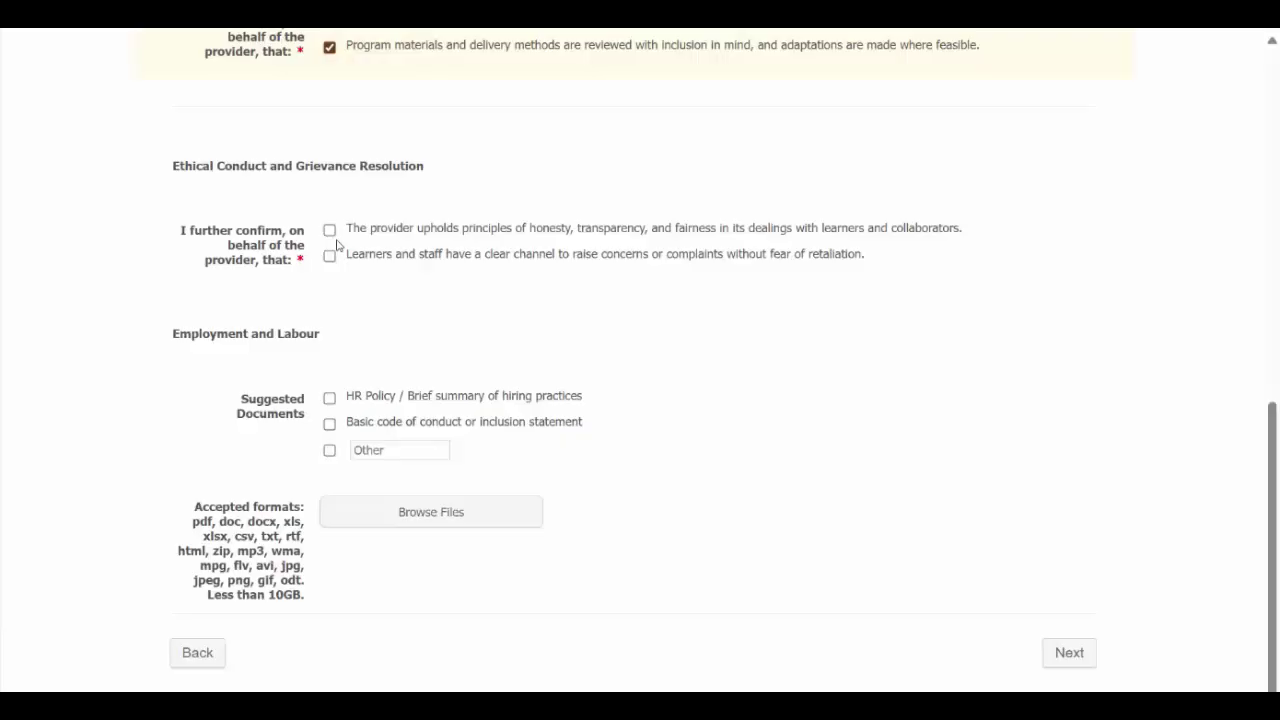
left_click(330, 231)
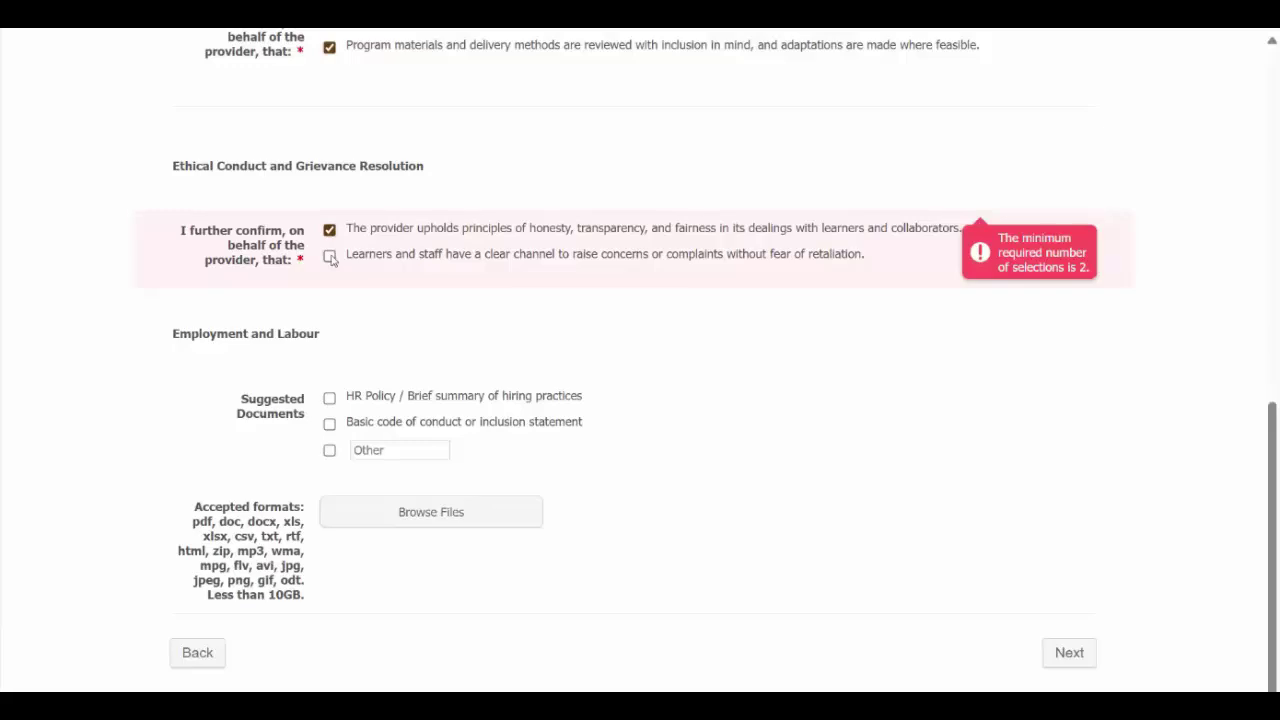
left_click(330, 256)
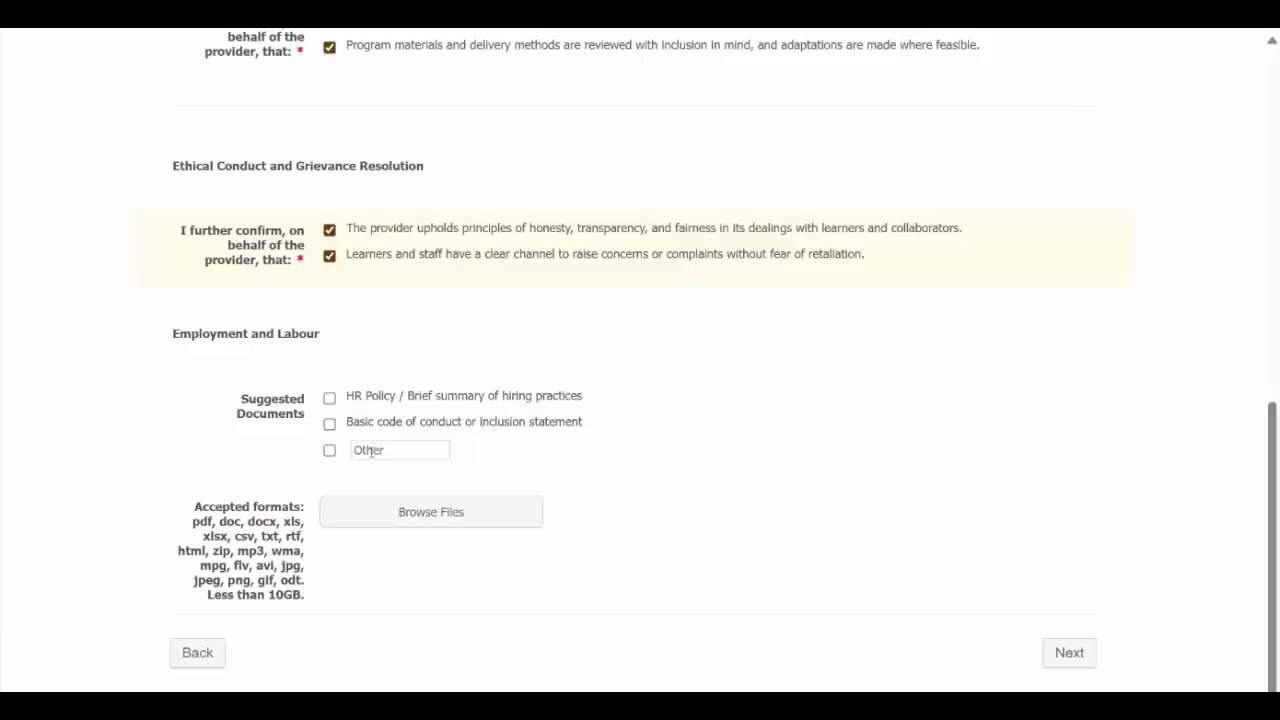
Step: Upload the Employment Policy and Code of Conduct files and continue to the next page
left_click(461, 521)
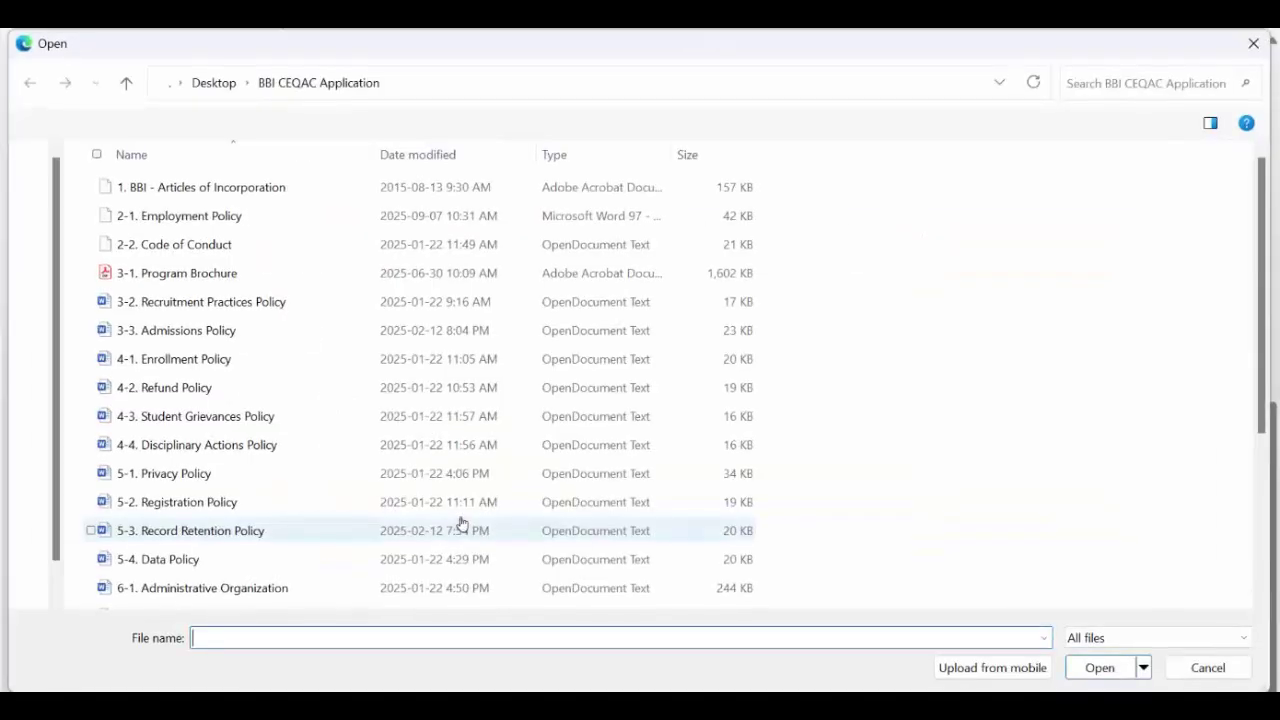
left_click(257, 218)
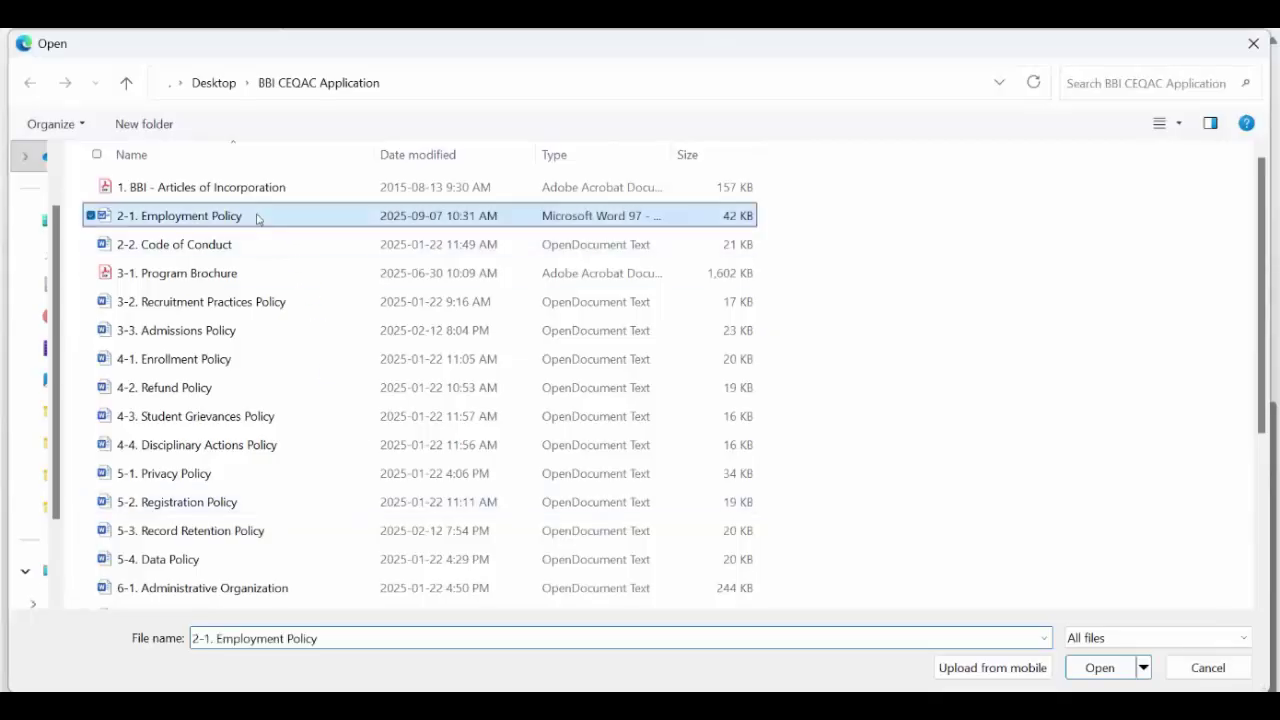
left_click(242, 248, "ctrl")
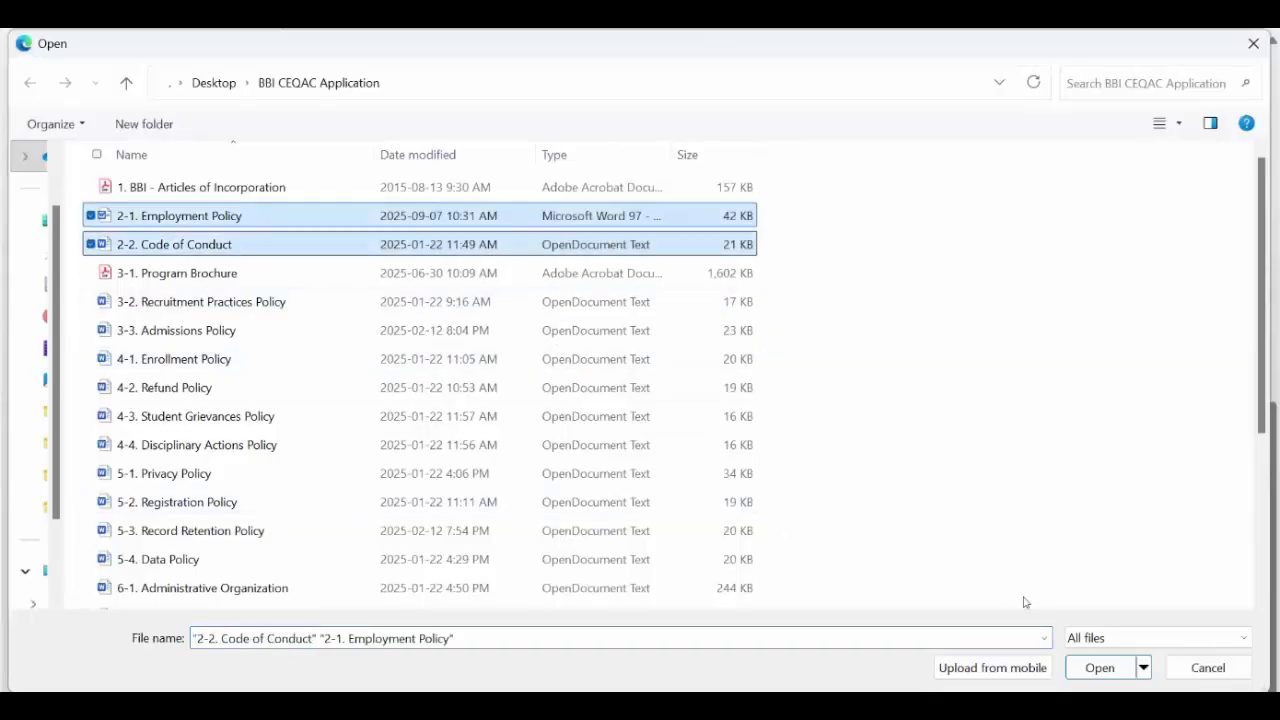
left_click(1121, 671)
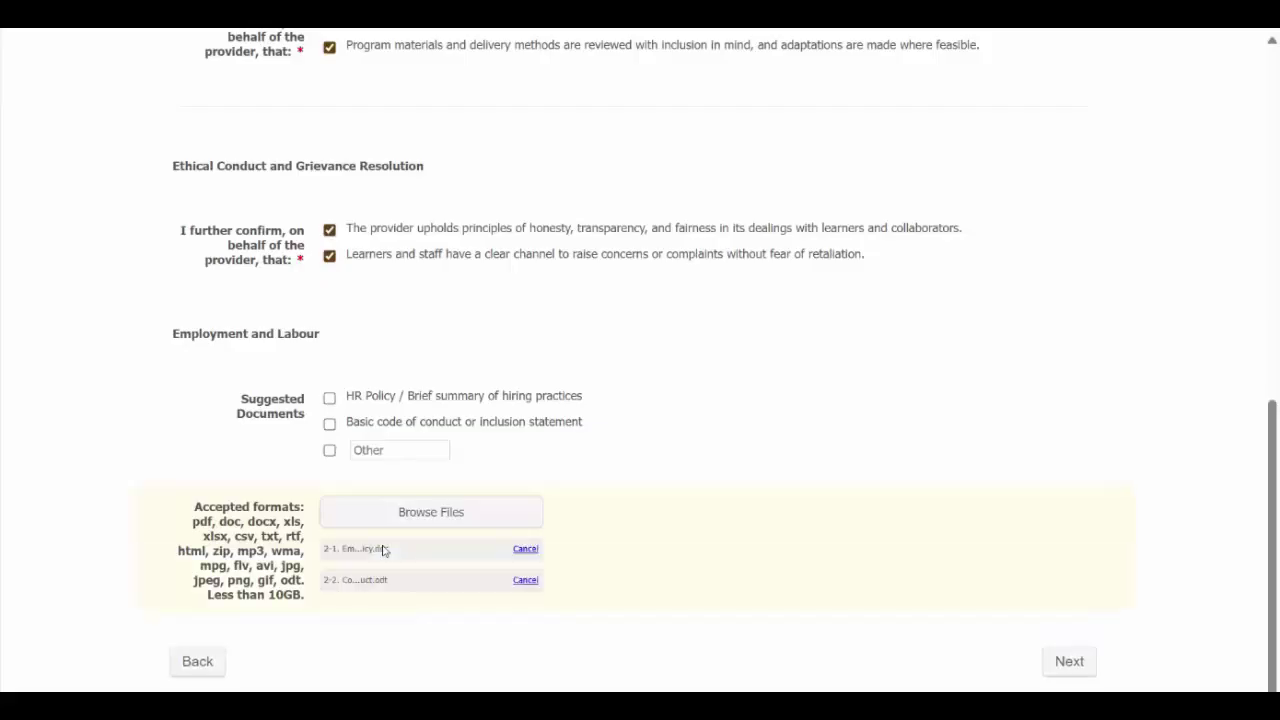
left_click(1069, 653)
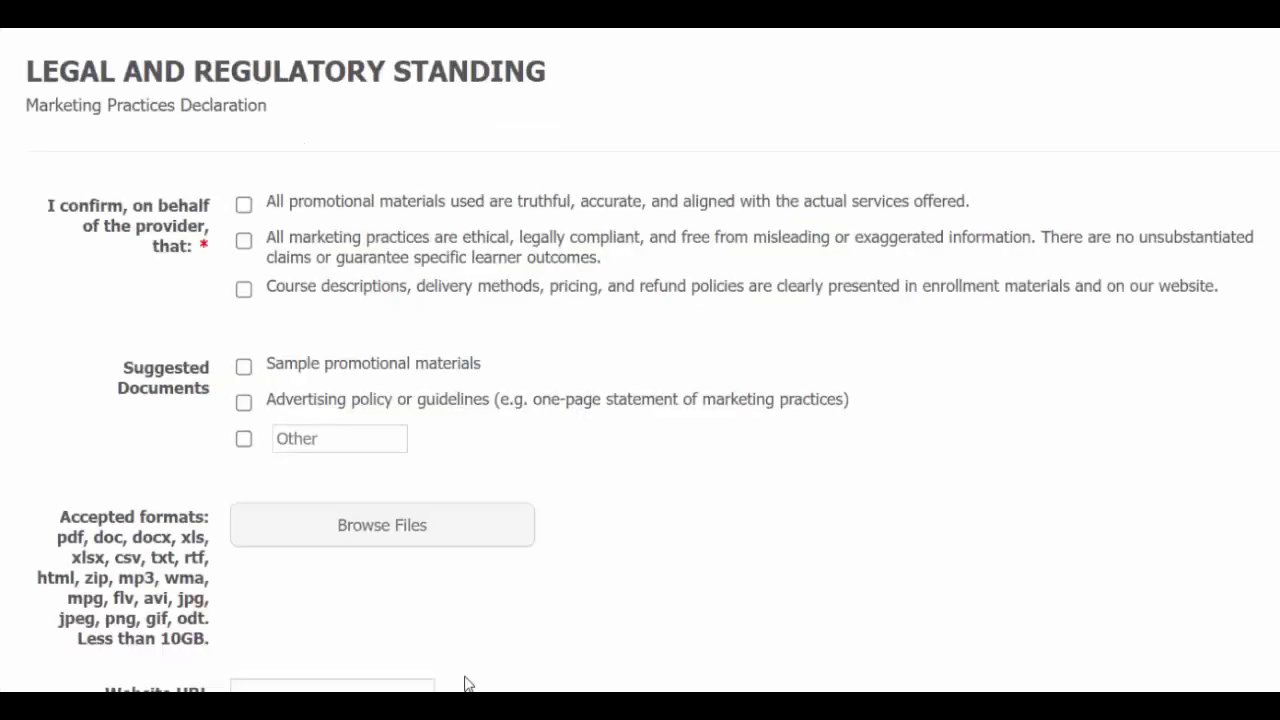
Step: Tick the three marketing confirmations plus Sample promotional materials and Advertising policy or guidelines
left_click(244, 205)
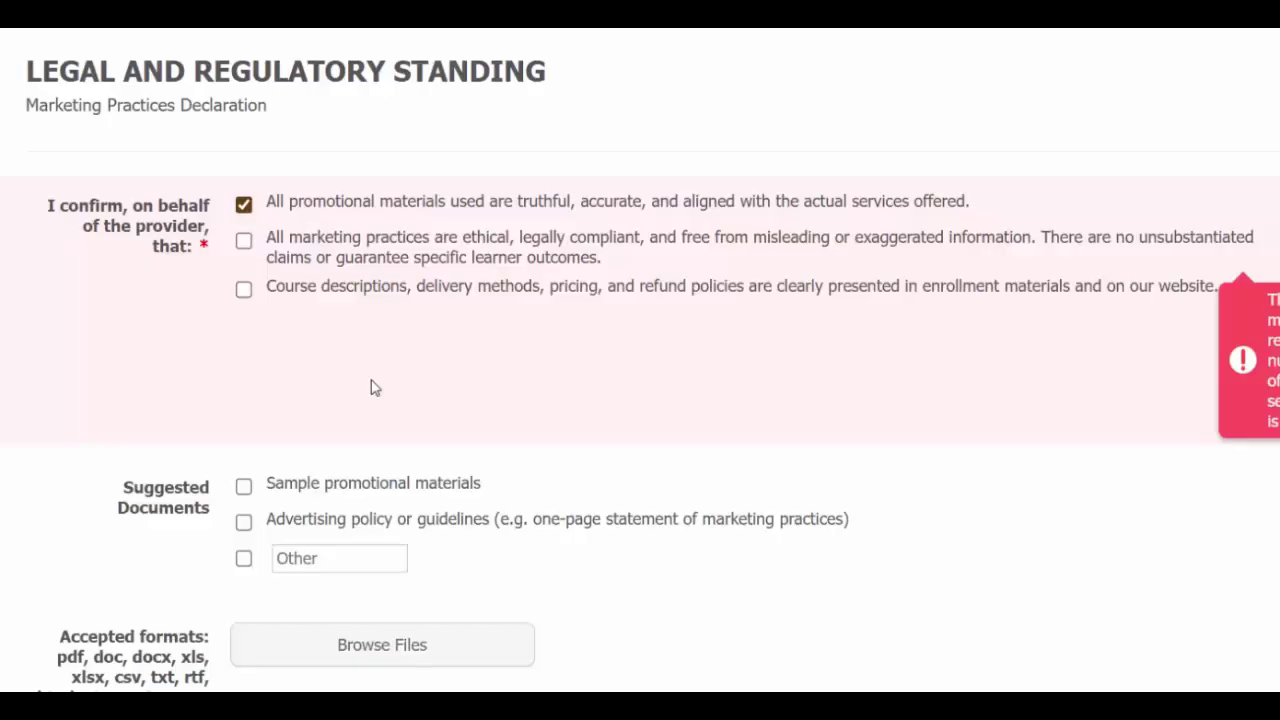
left_click(244, 241)
left_click(243, 290)
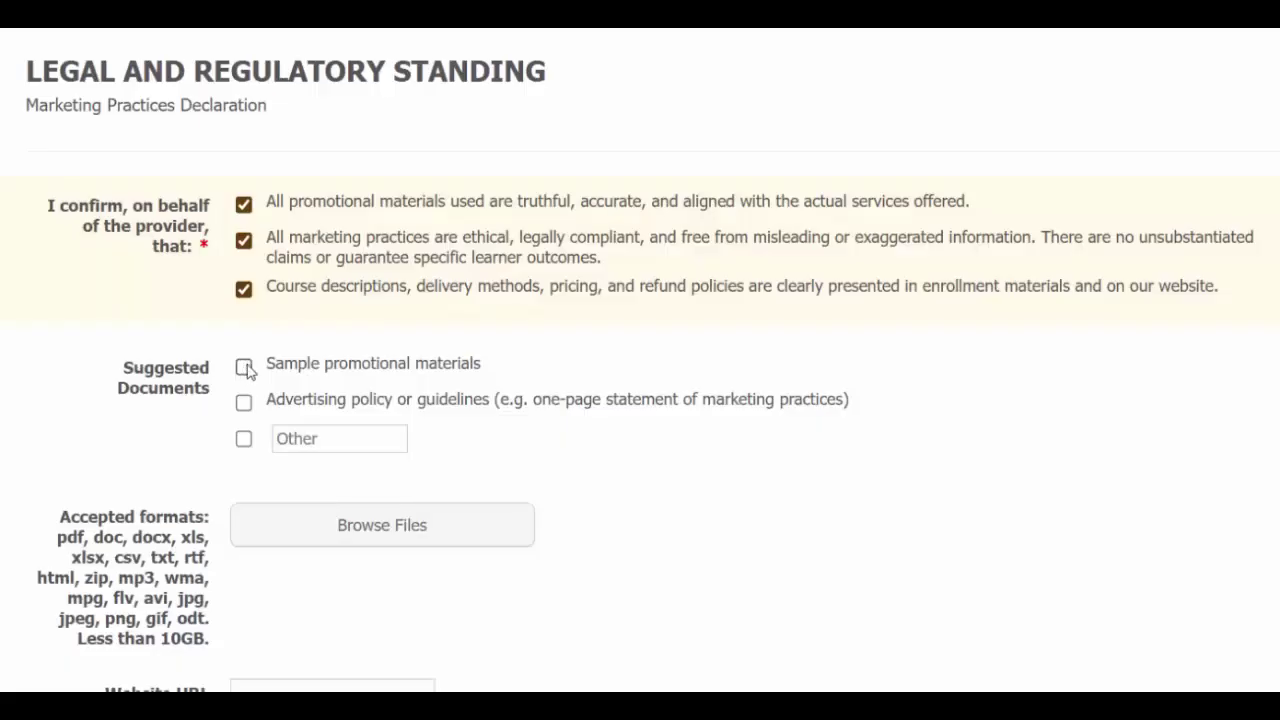
left_click(244, 367)
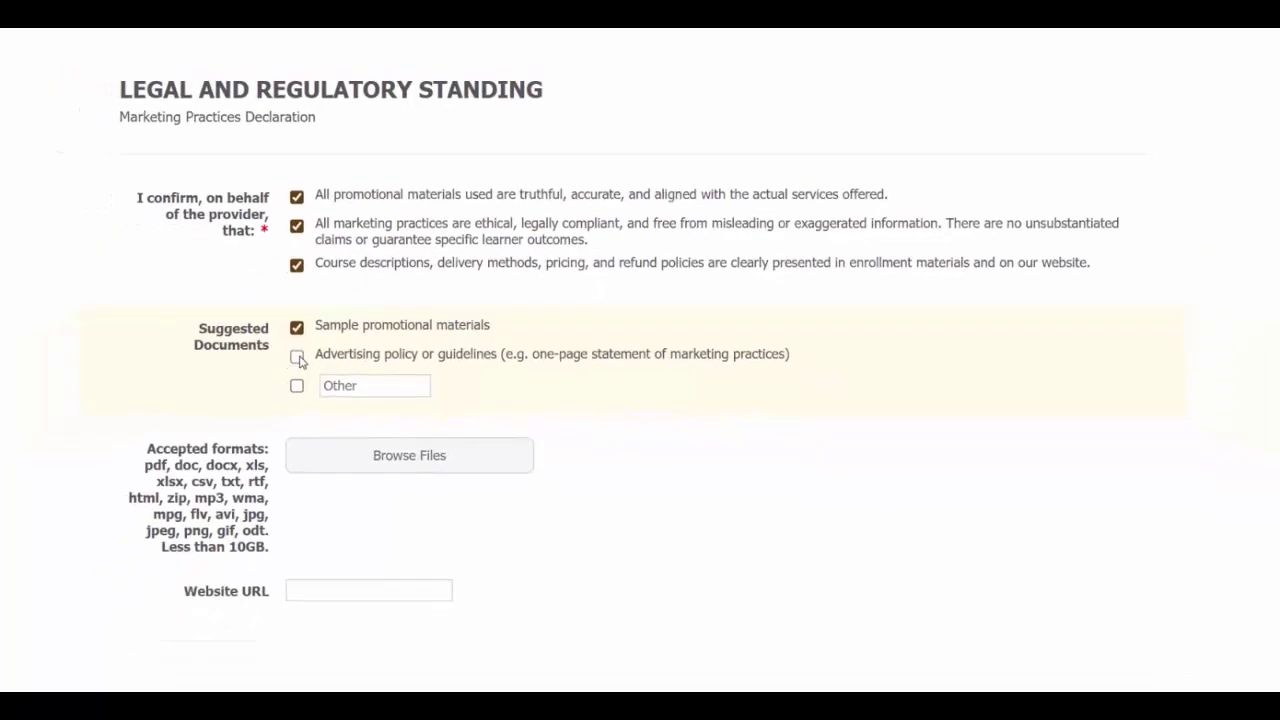
left_click(244, 402)
Step: Upload the Program Brochure and Recruitment Practices Policy files
left_click(350, 425)
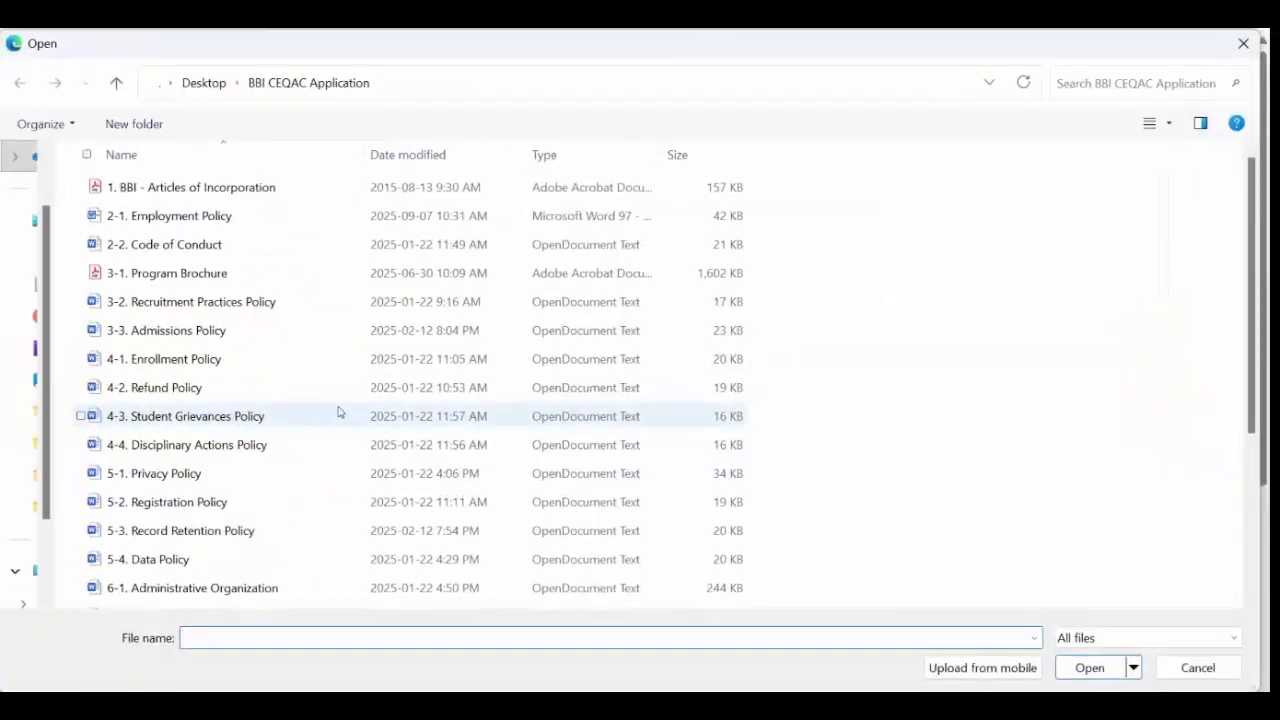
left_click(225, 280)
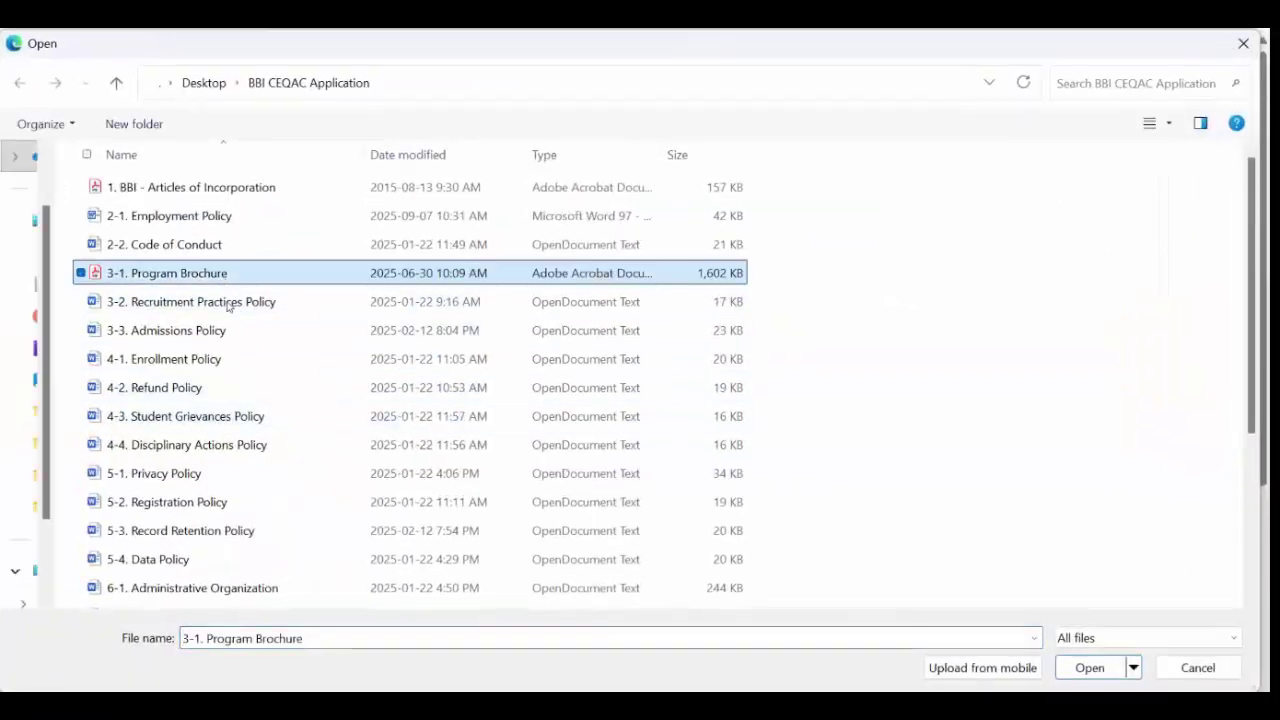
left_click(271, 301, "ctrl")
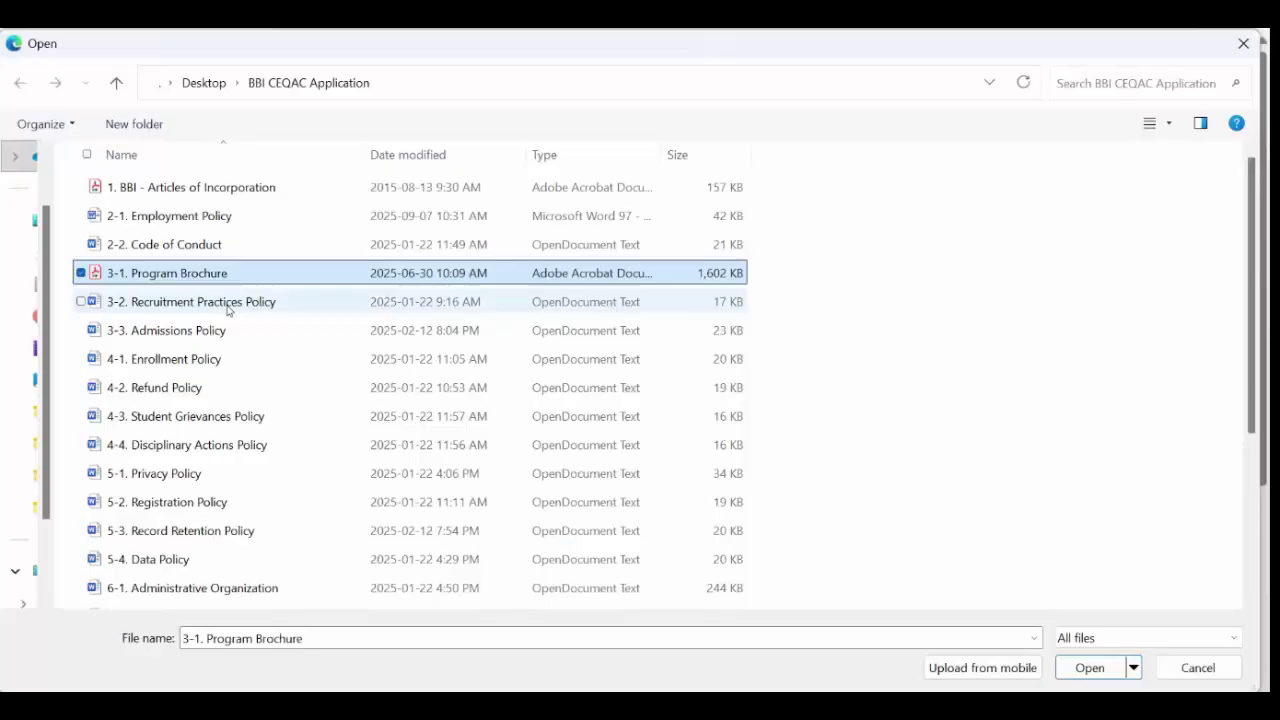
left_click(1080, 667)
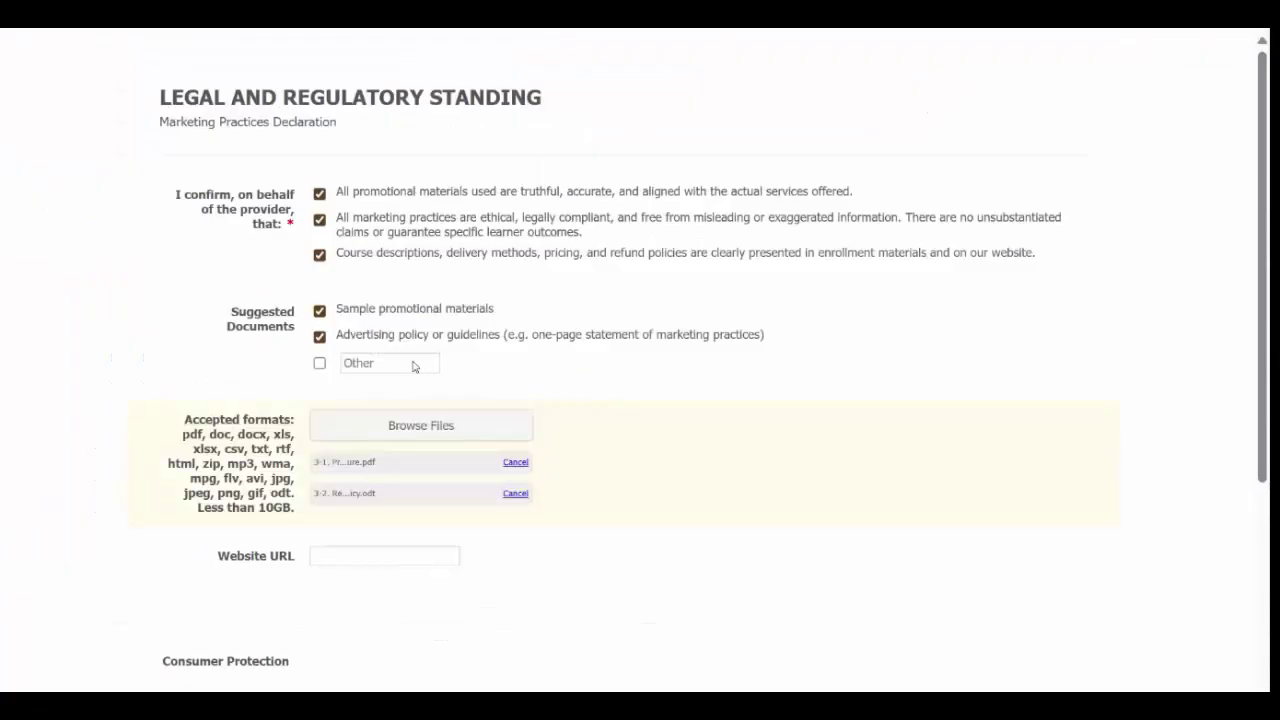
Step: Replace Advertising policy with Other, naming the document 'Recruitment Policy'
left_click(320, 337)
left_click(360, 363)
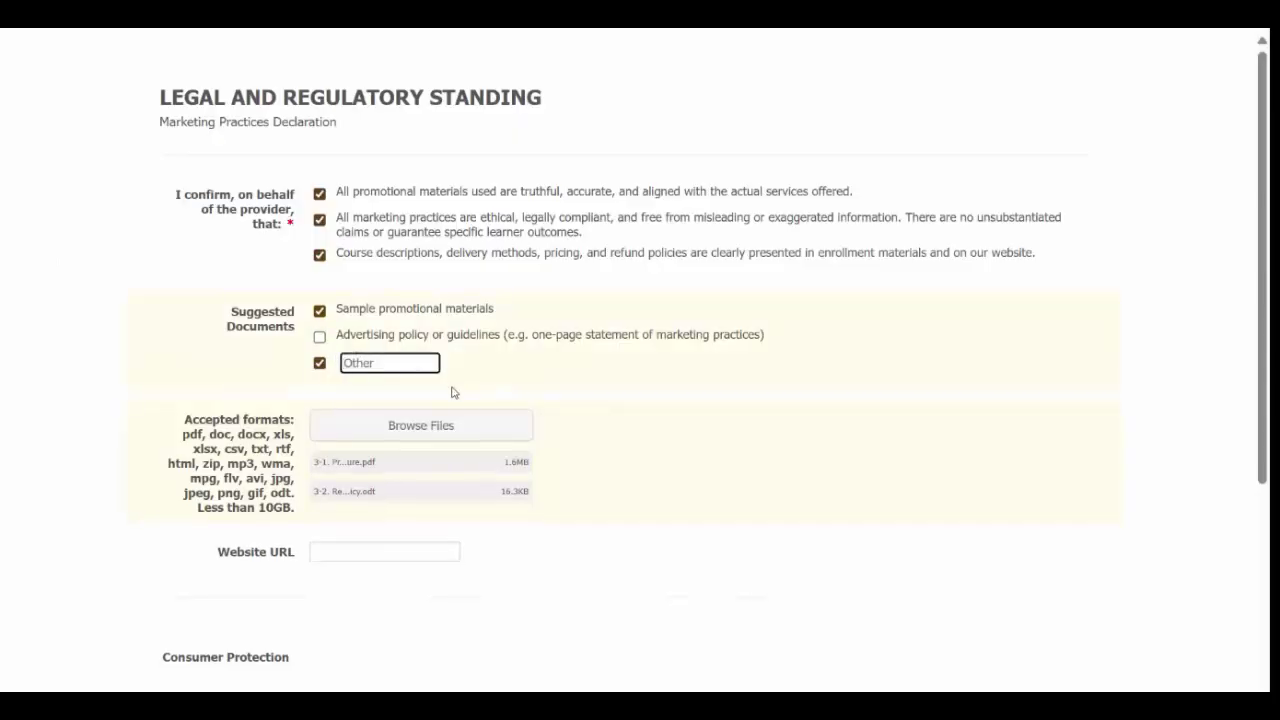
type("Recruitment Policy")
Step: Enter bbi.org/programs as the marketing Website URL
scroll(443, 435, "down", 2)
left_click(356, 356)
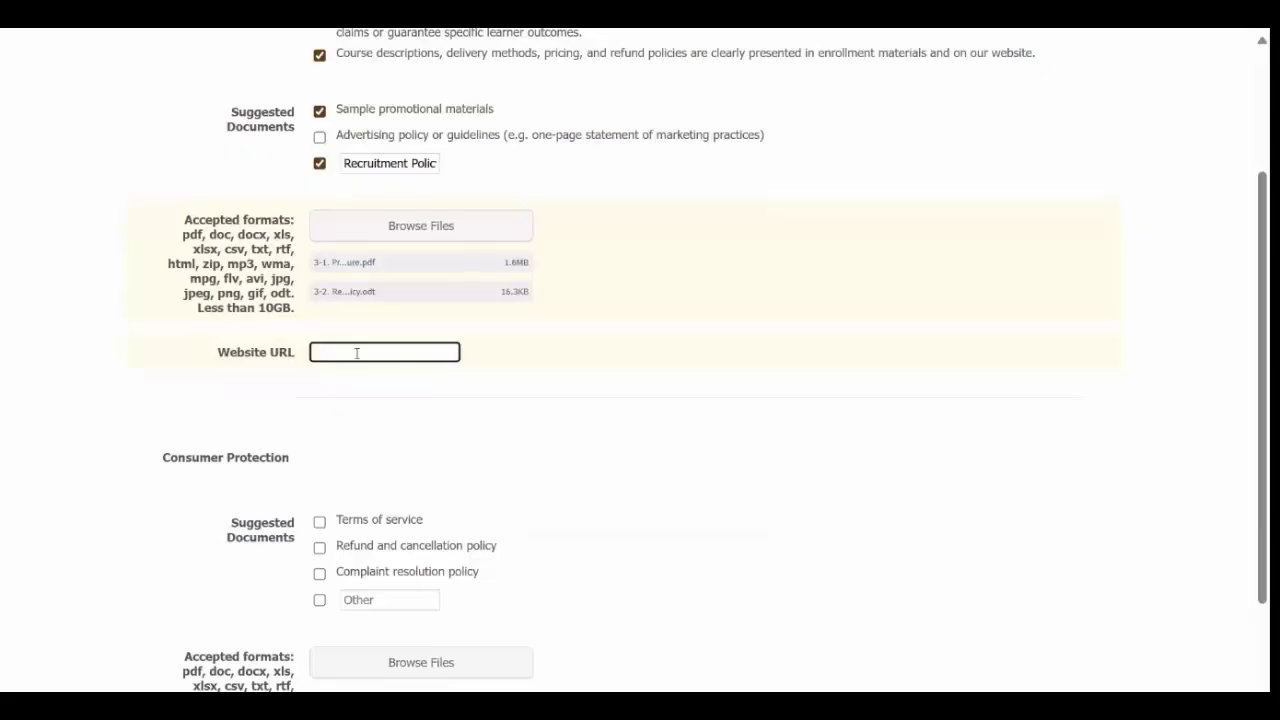
type("bbi.org/programs")
scroll(551, 463, "down", 3)
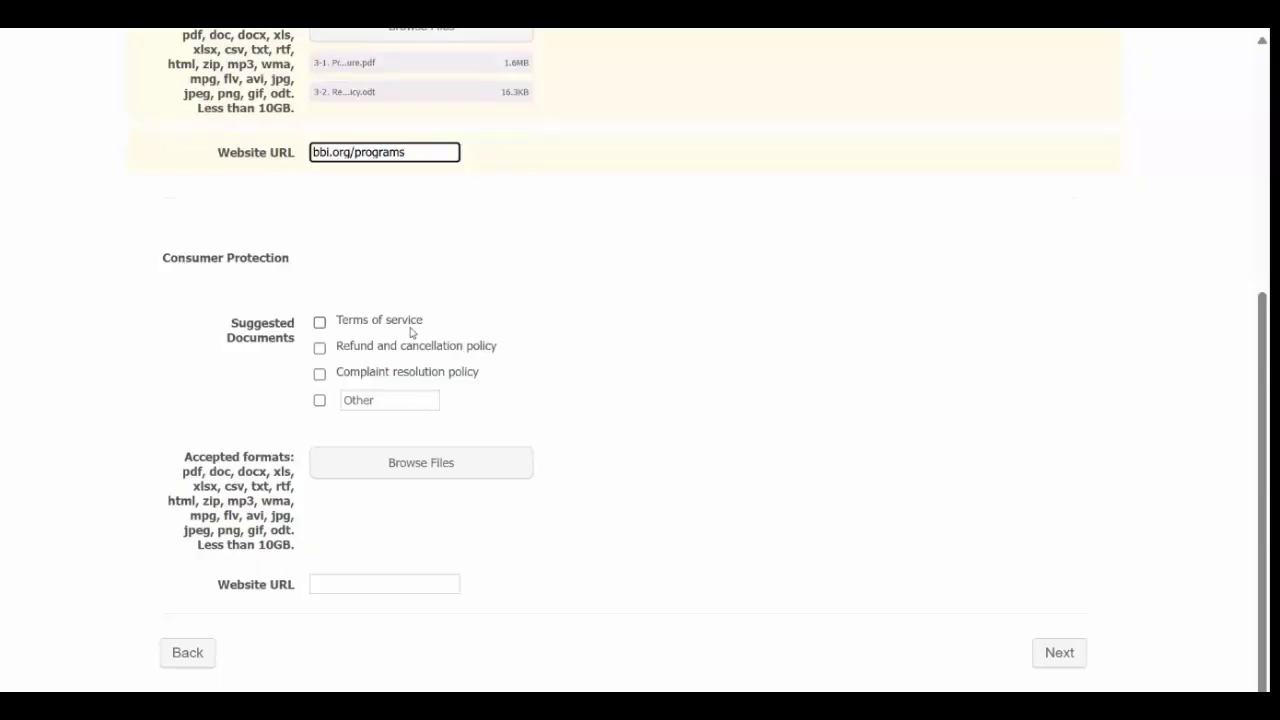
left_click(421, 464)
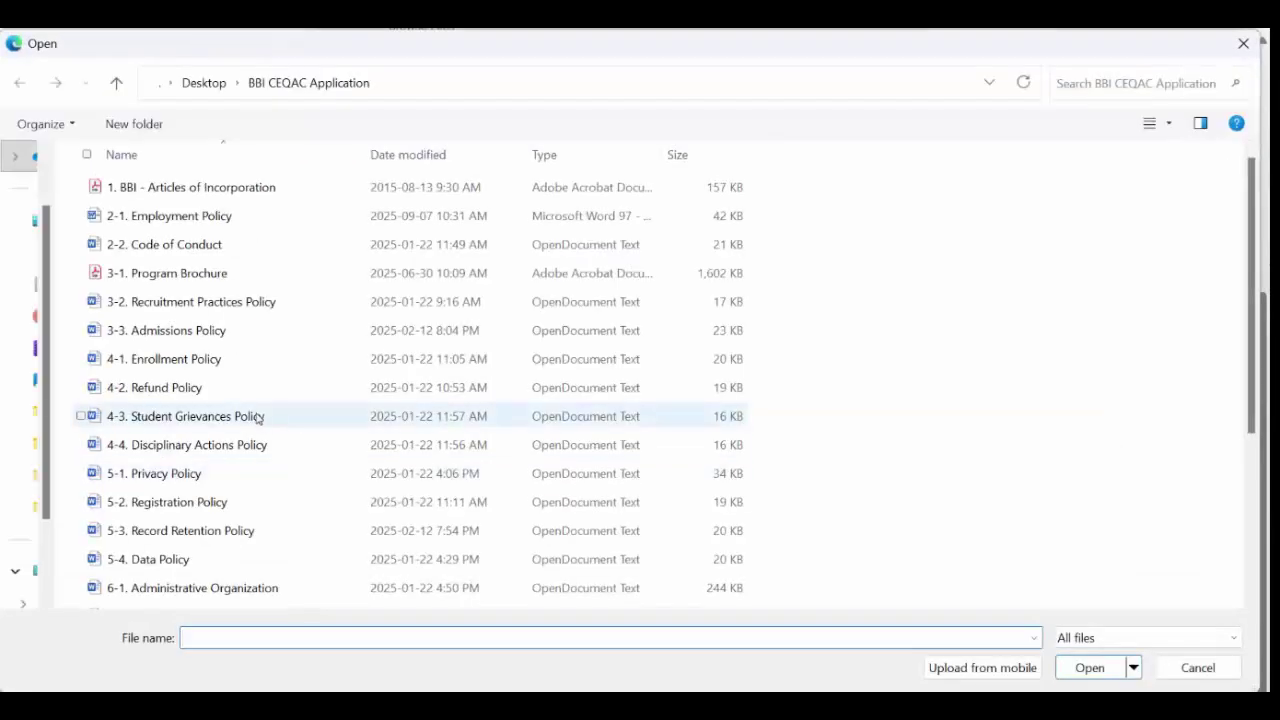
Step: Upload six consumer protection policy files, from Recruitment Practices through Disciplinary Actions Policy
left_click(214, 305)
left_click(216, 335, "ctrl")
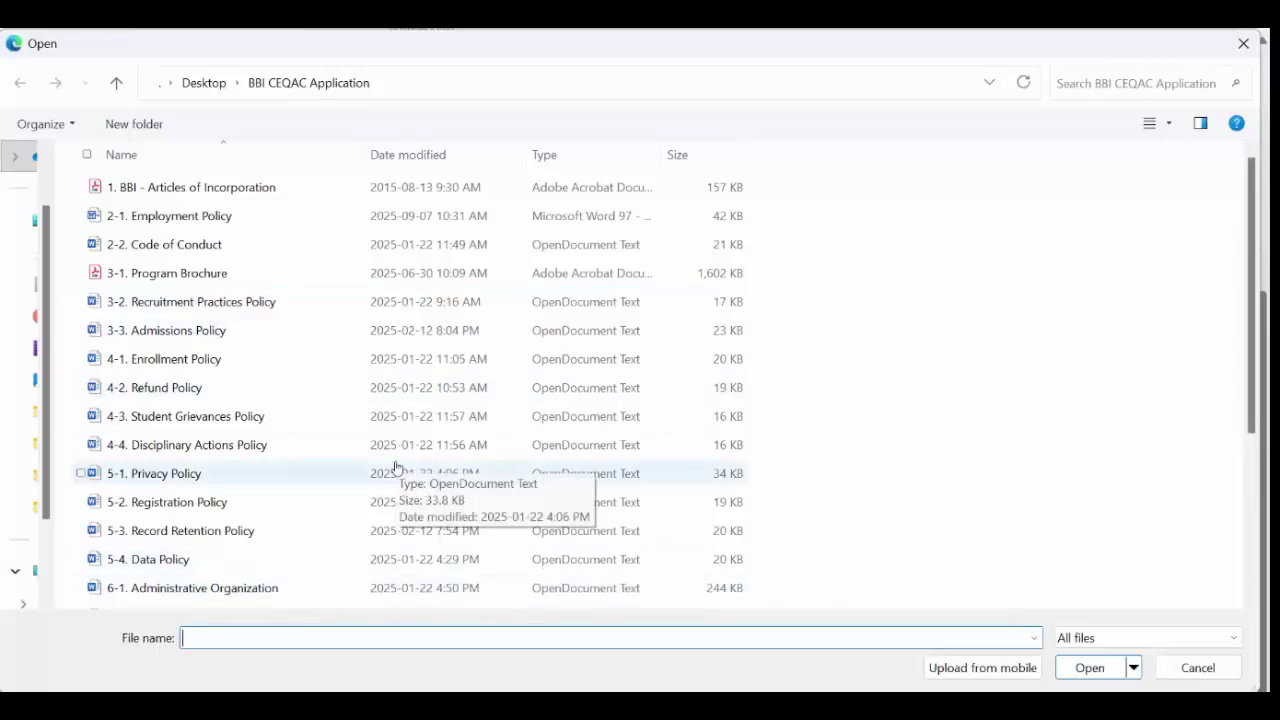
left_click(151, 366)
left_click(154, 390, "ctrl")
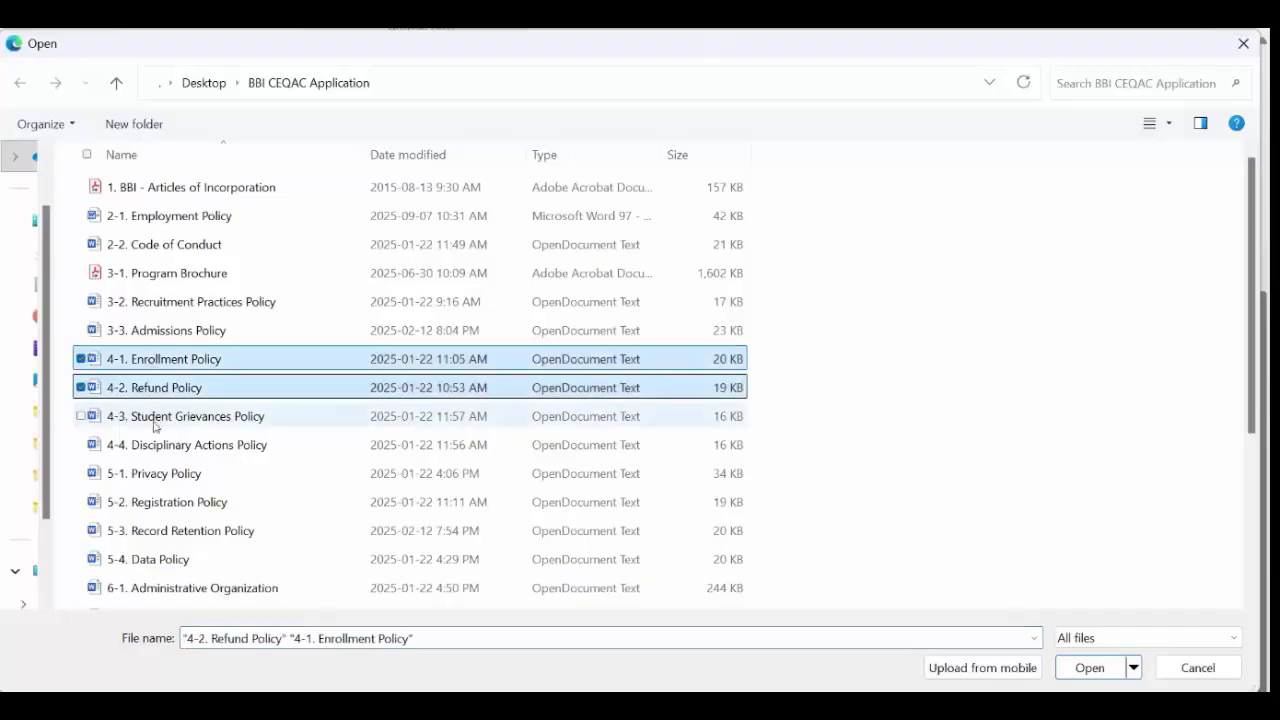
left_click(155, 426, "ctrl")
left_click(177, 457, "ctrl")
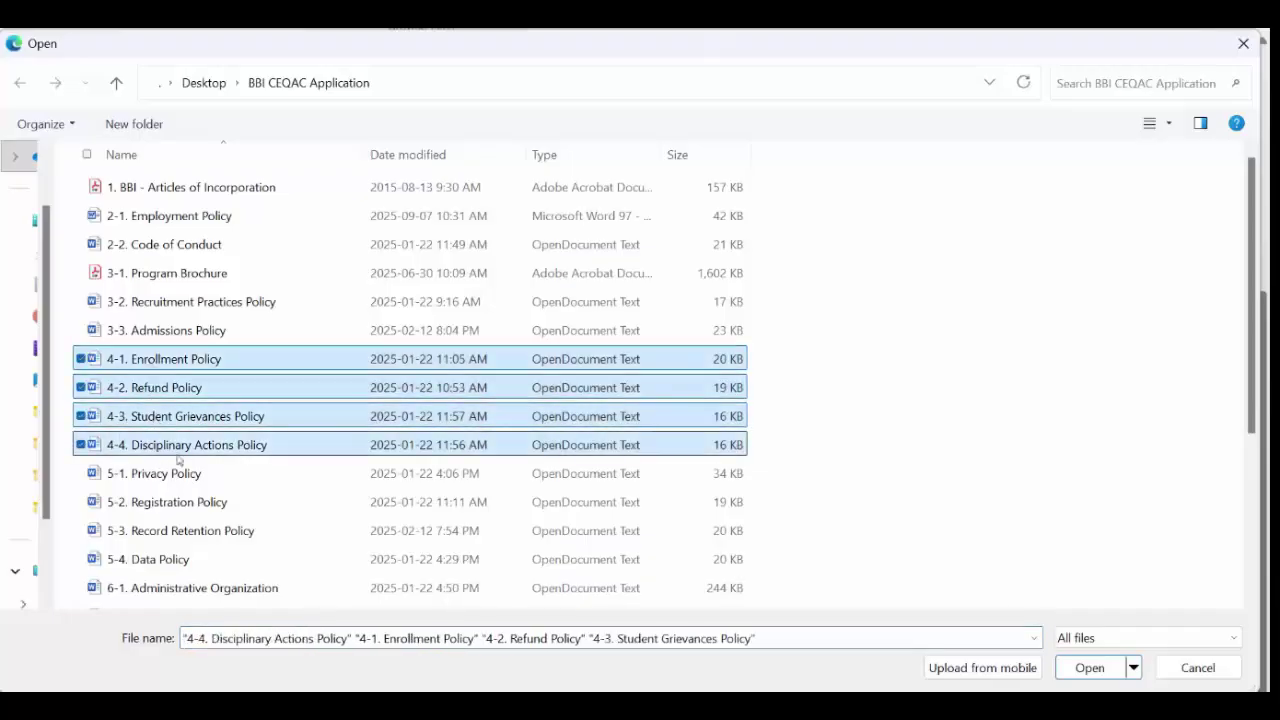
left_click(1100, 668)
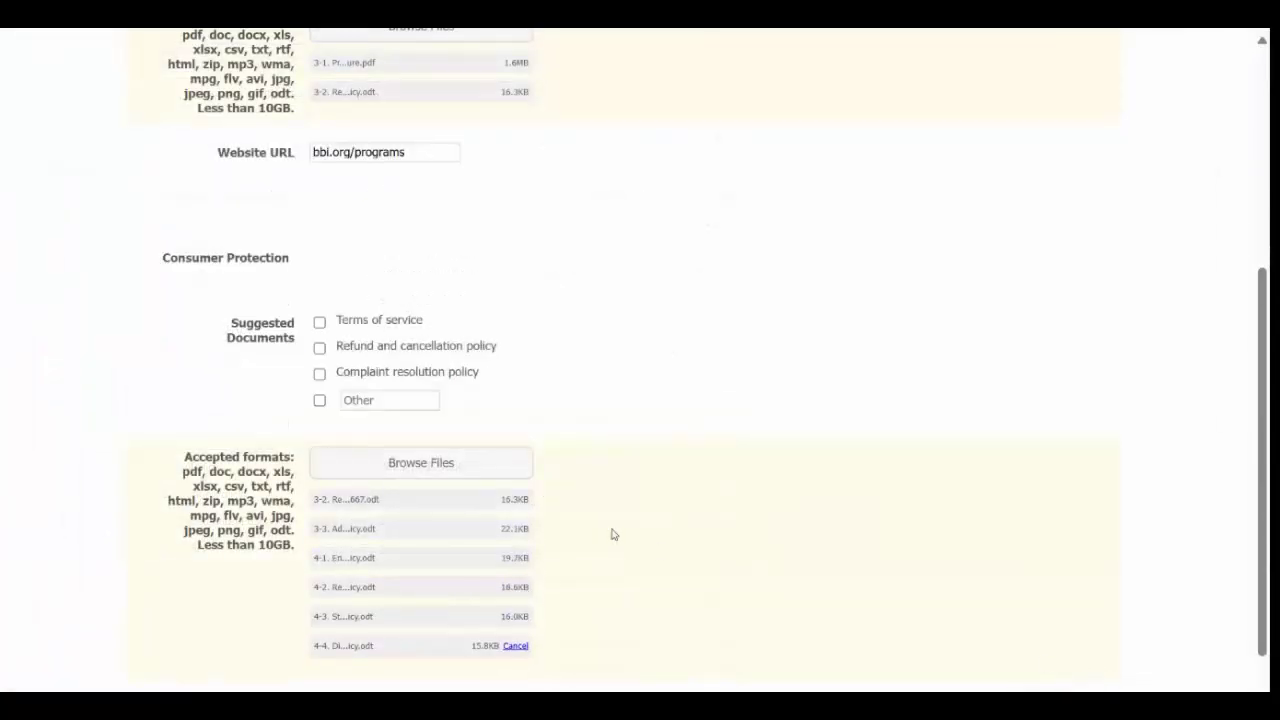
Step: Enter bbi.org/terms as the consumer protection website address
scroll(609, 486, "down", 2)
left_click(439, 574)
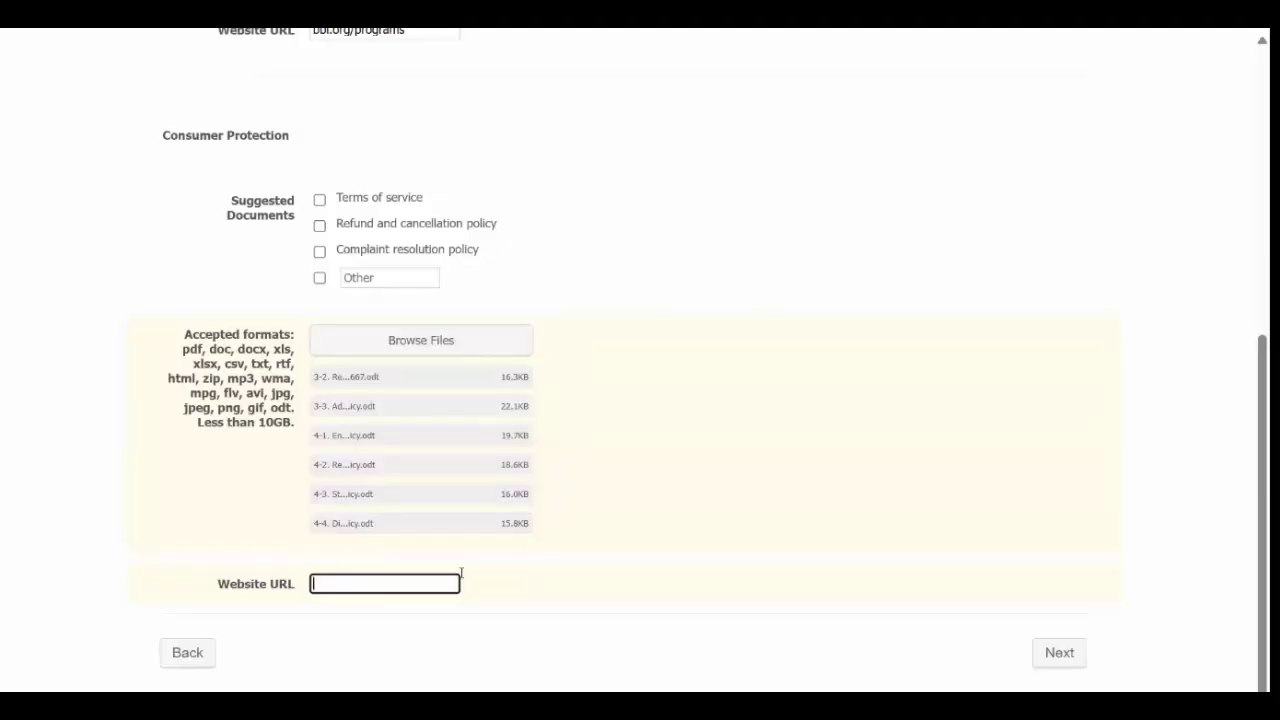
type("bbi.org/terms")
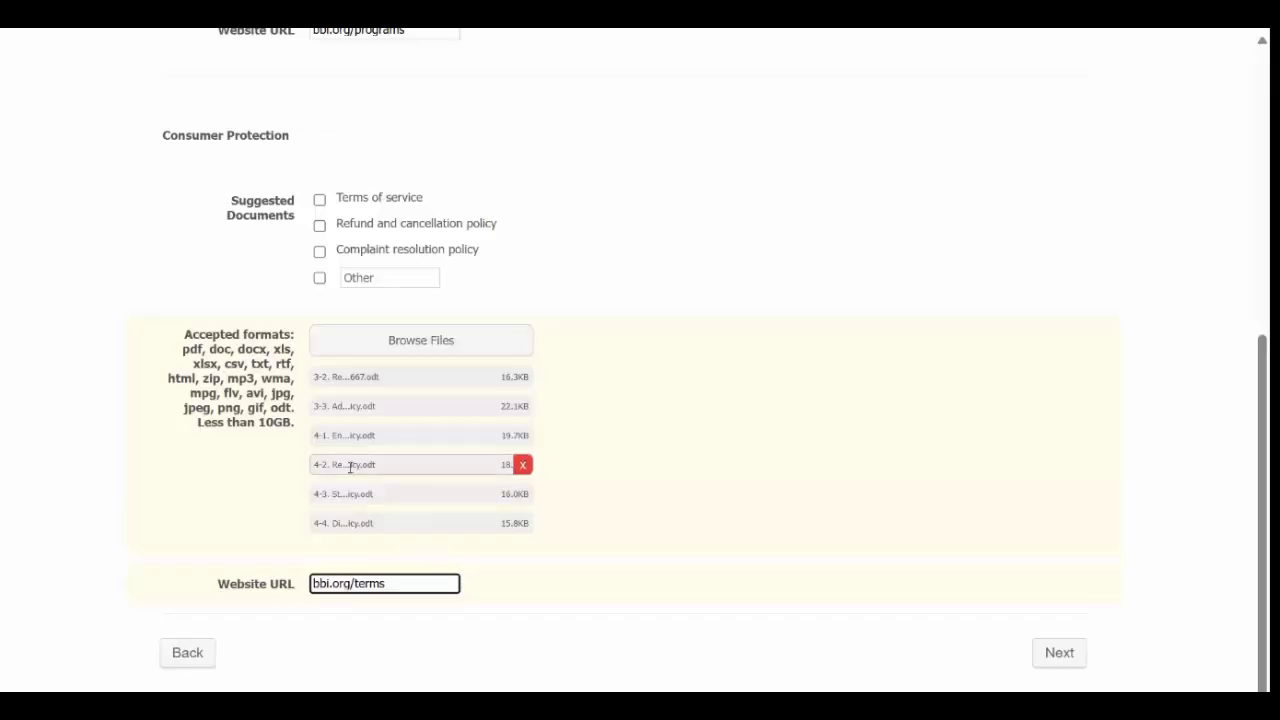
Step: Tick Terms of service, Refund and cancellation policy and Complaint resolution policy, then go to the next page
left_click(319, 199)
left_click(319, 226)
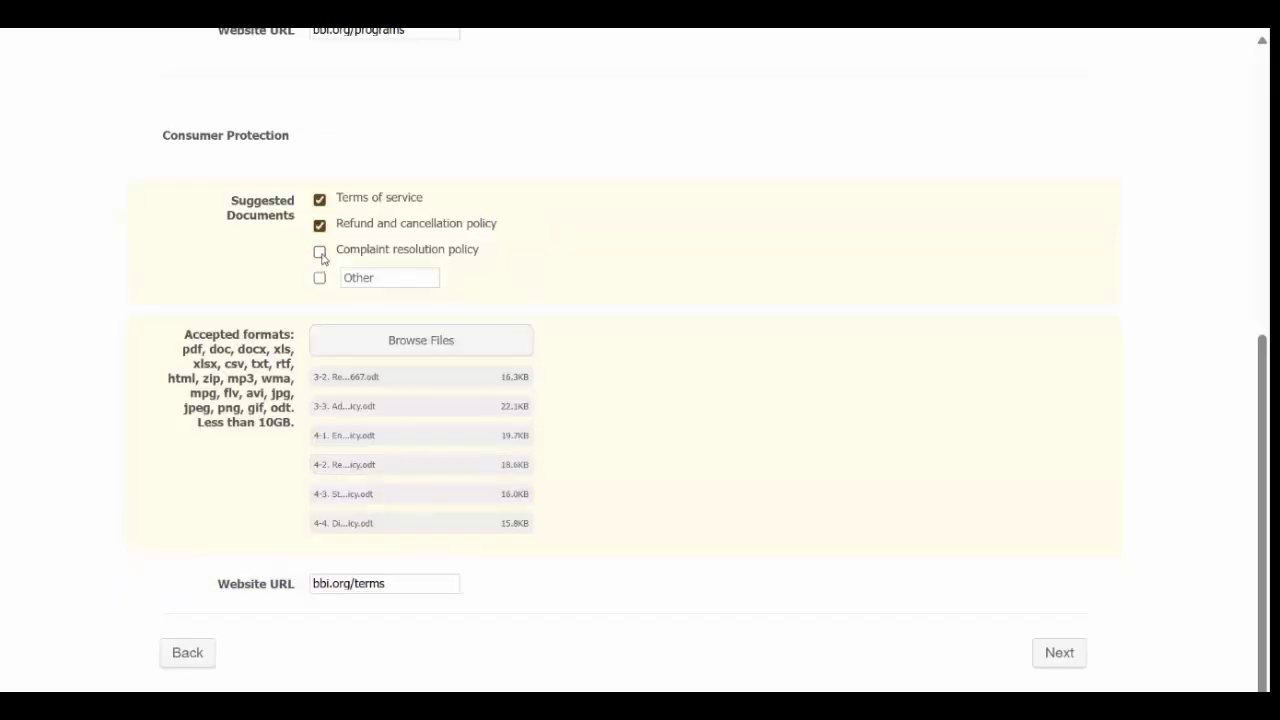
left_click(319, 251)
left_click(1059, 652)
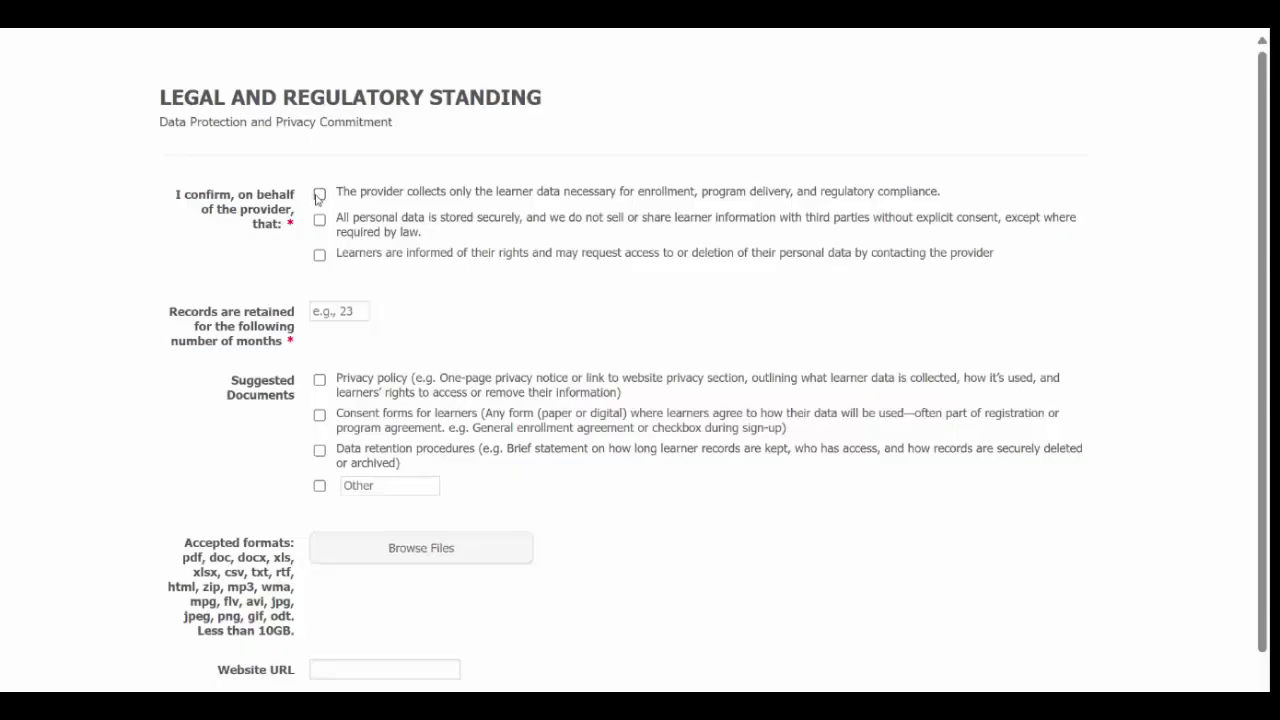
Step: Tick the necessary-data, secure-storage and learner-rights confirmations and enter 60 retention months
left_click(320, 194)
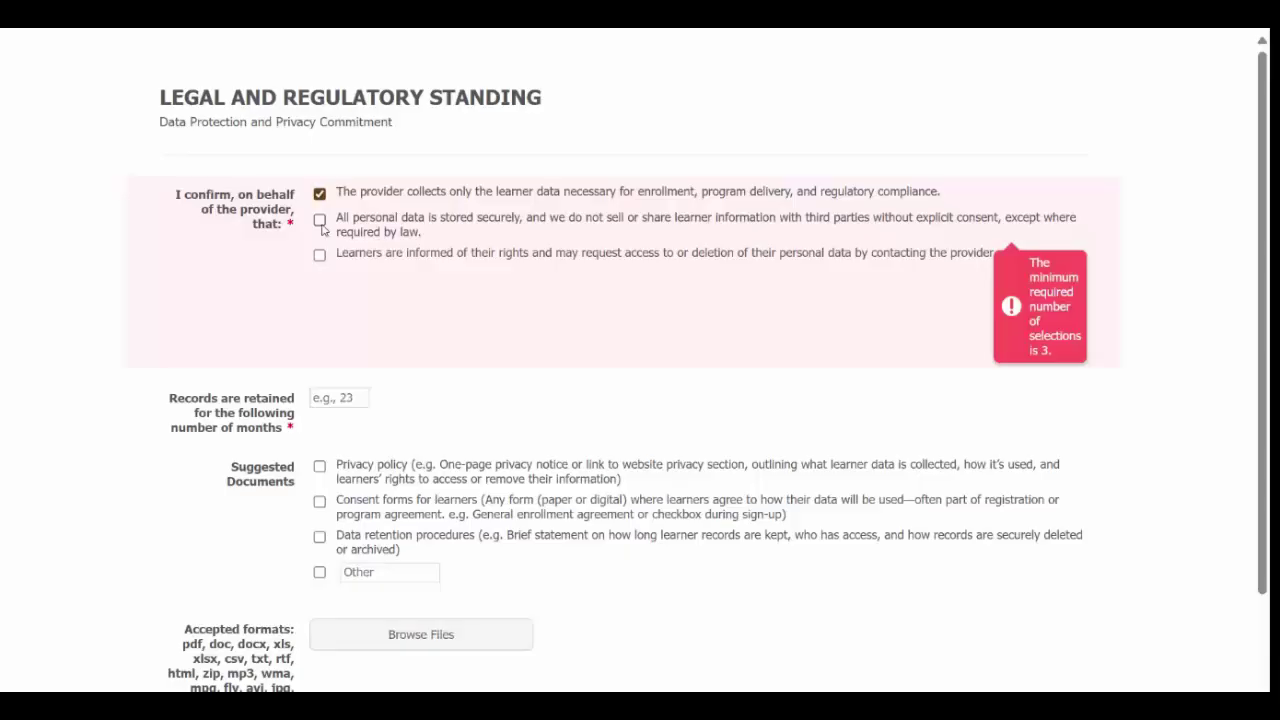
left_click(320, 224)
left_click(320, 255)
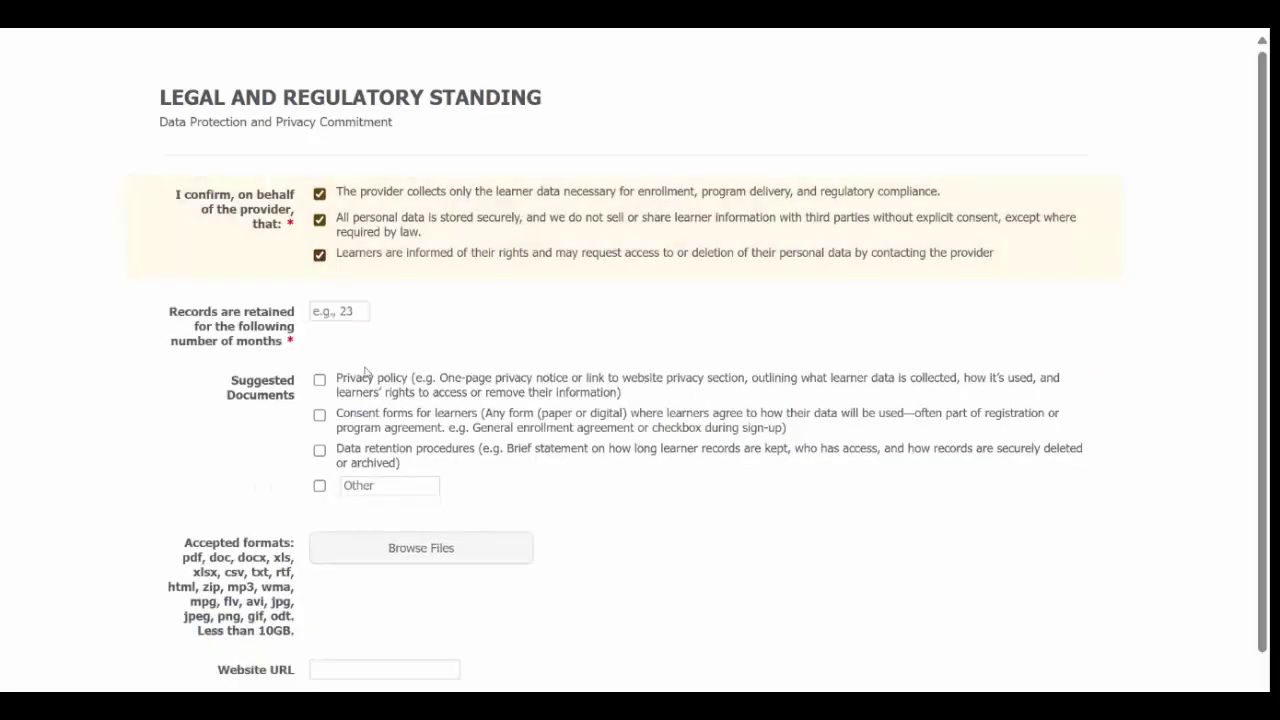
key("Tab")
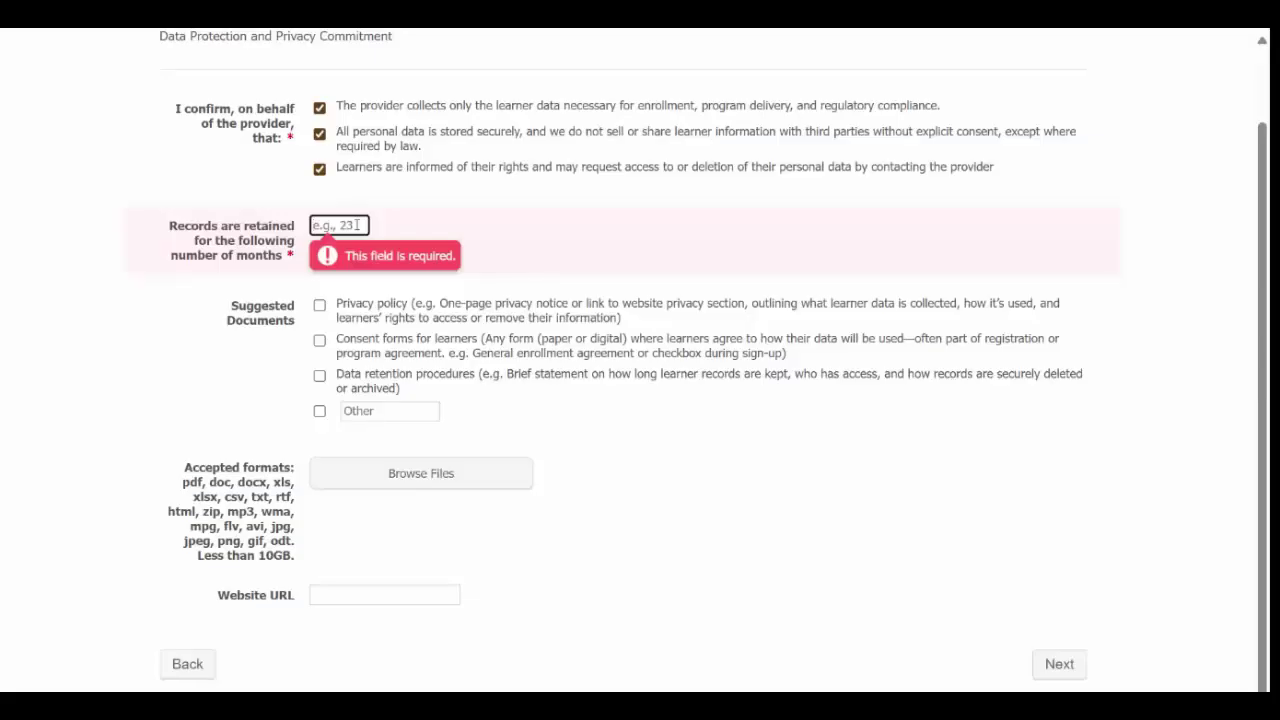
type("60")
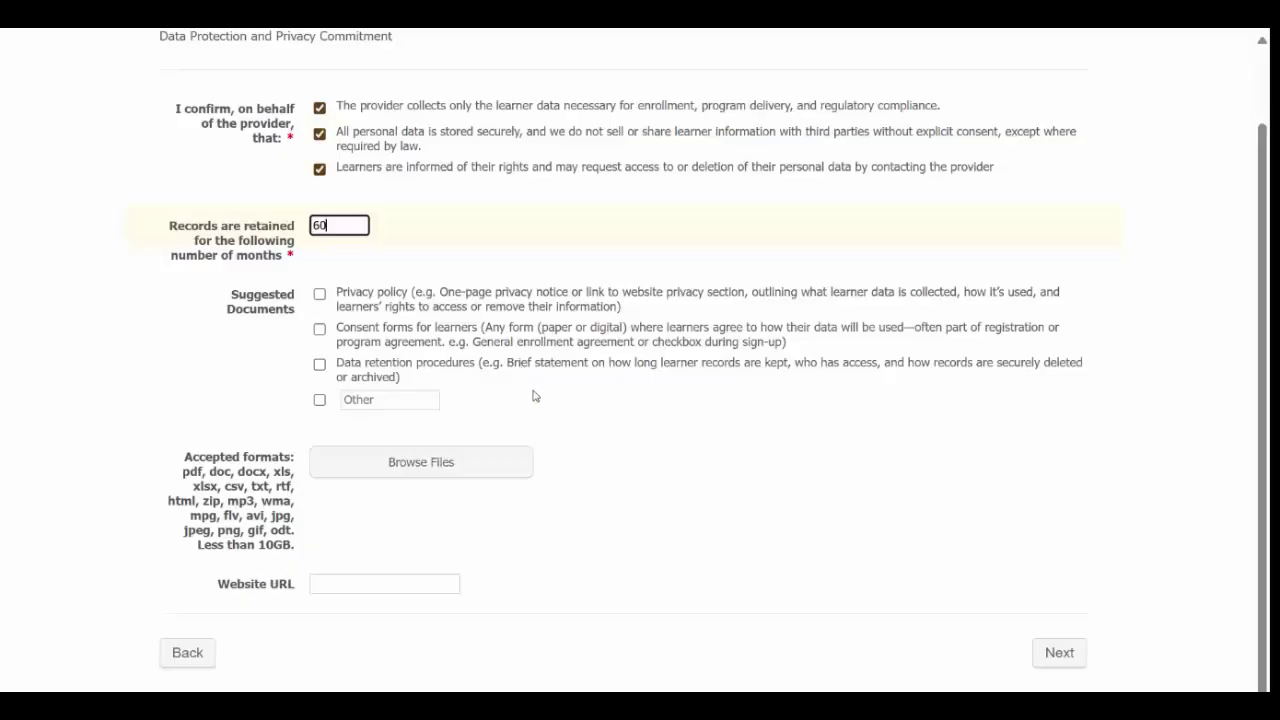
Step: Upload the Privacy, Registration, Record Retention and Data policy files
left_click(428, 470)
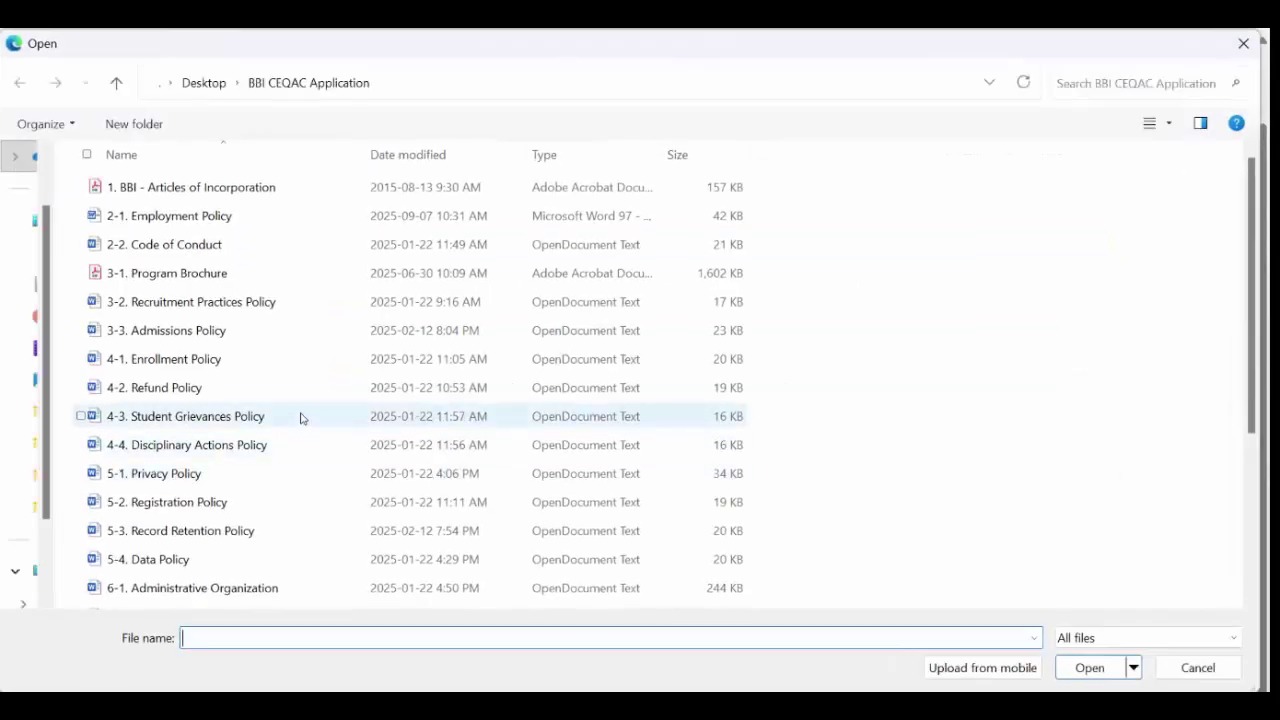
scroll(301, 418, "down", 3)
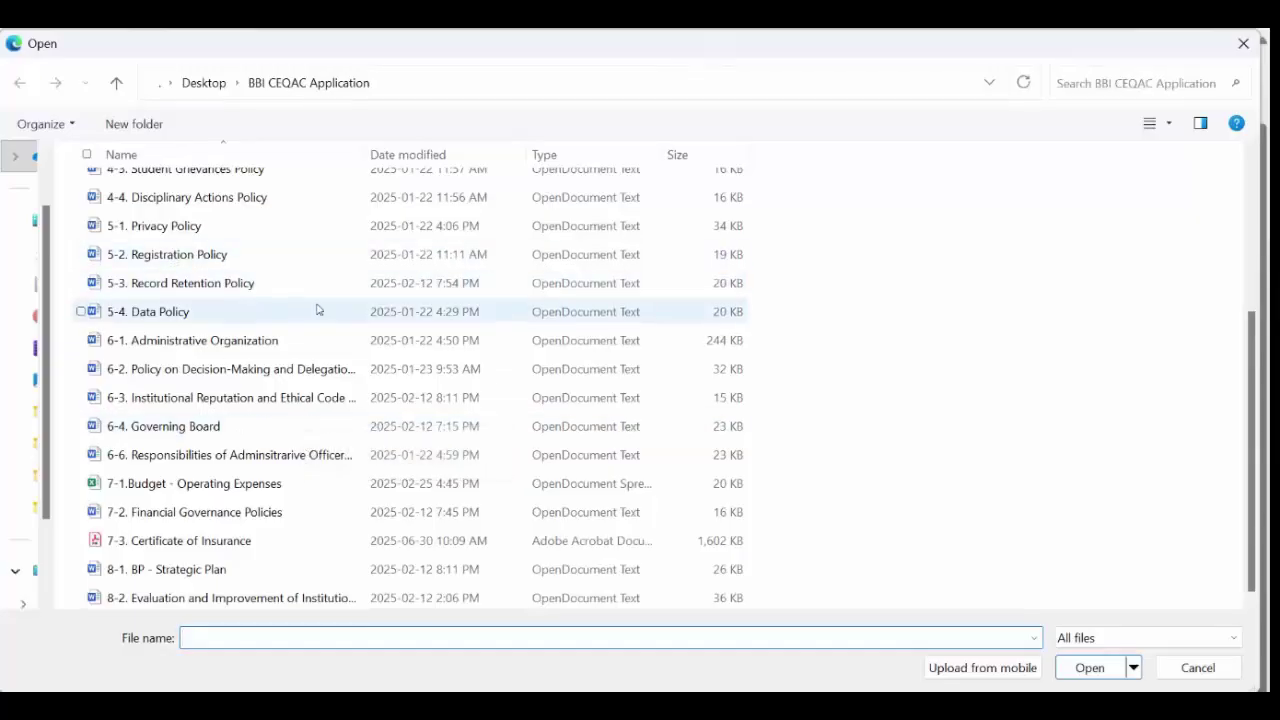
left_click(211, 227)
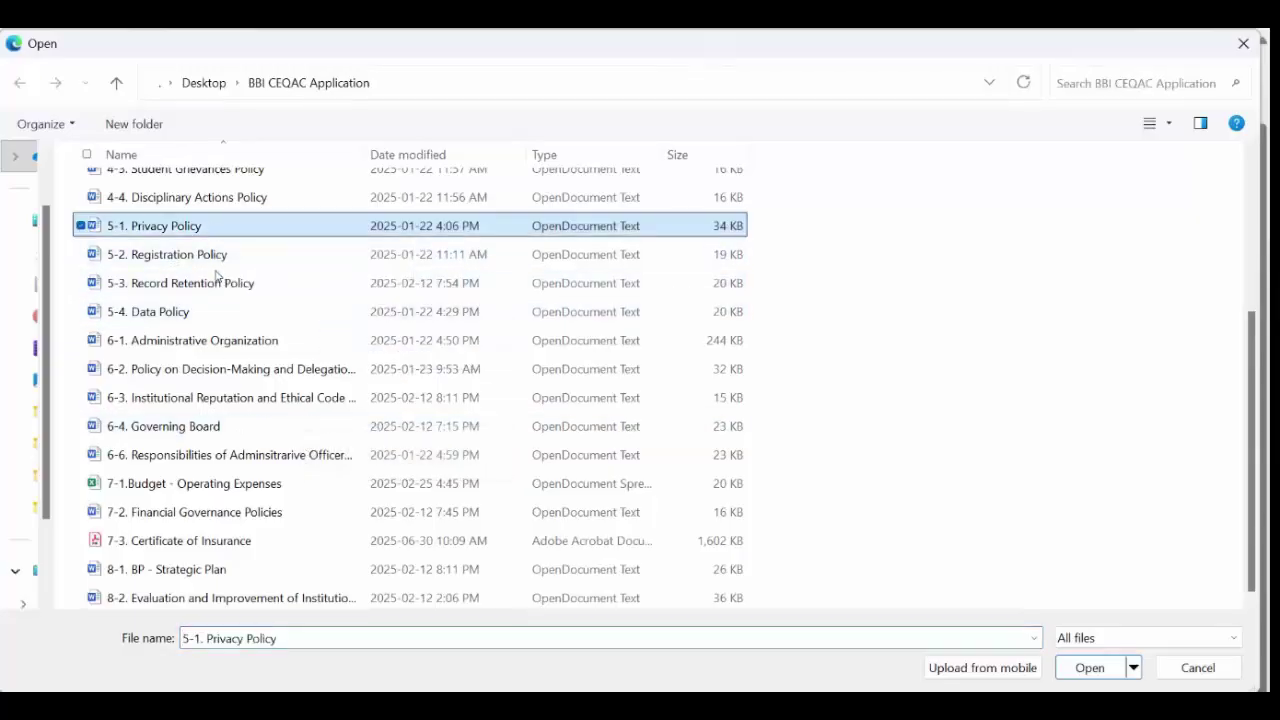
left_click(217, 256, "ctrl")
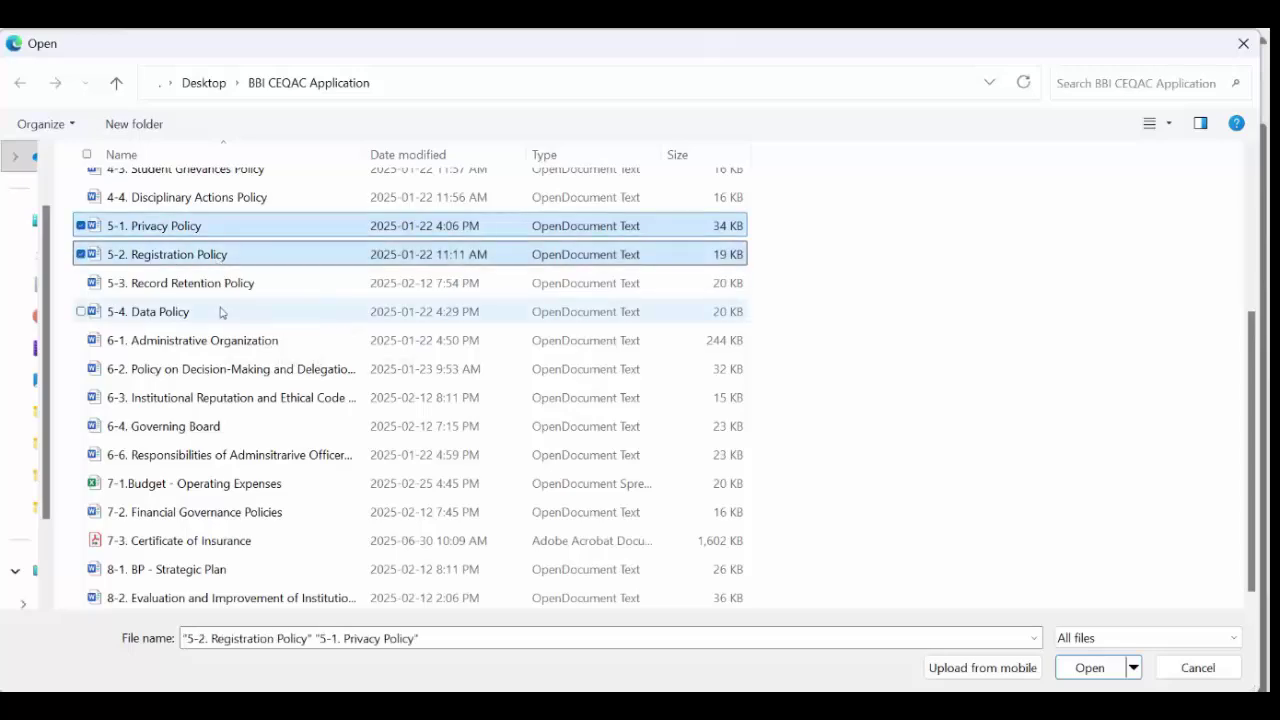
left_click(218, 287, "ctrl")
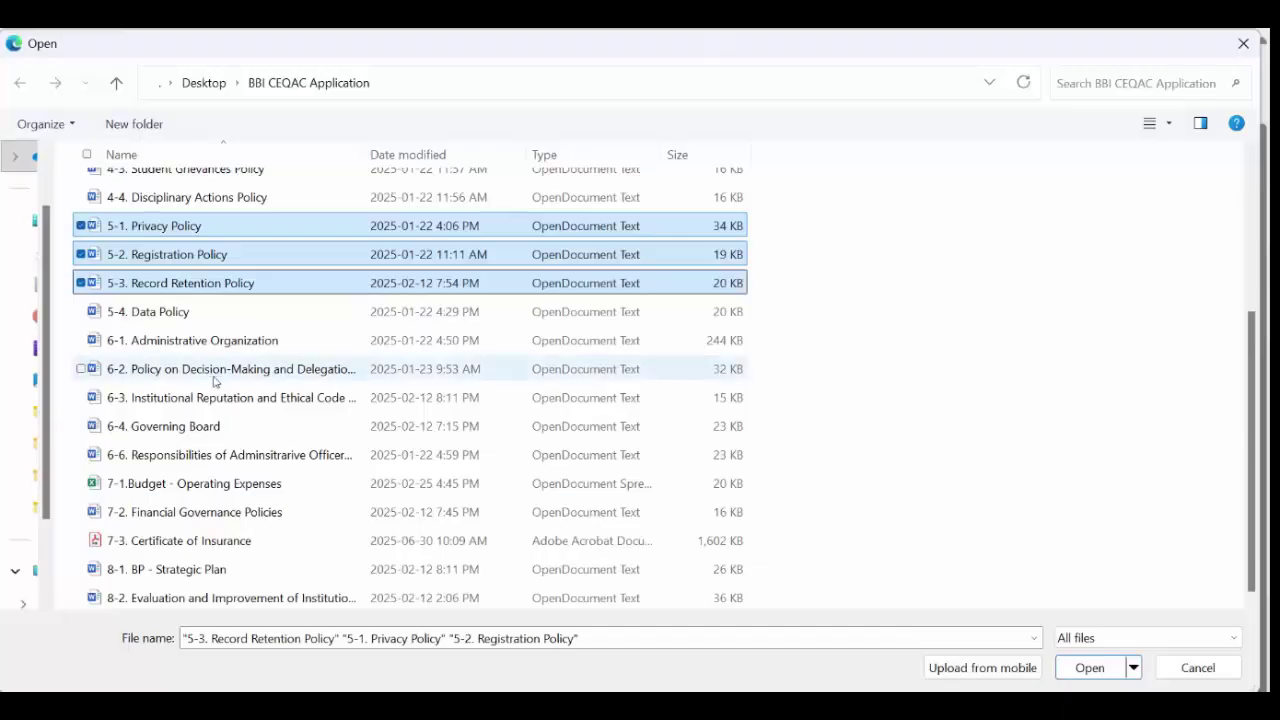
left_click(199, 318, "ctrl")
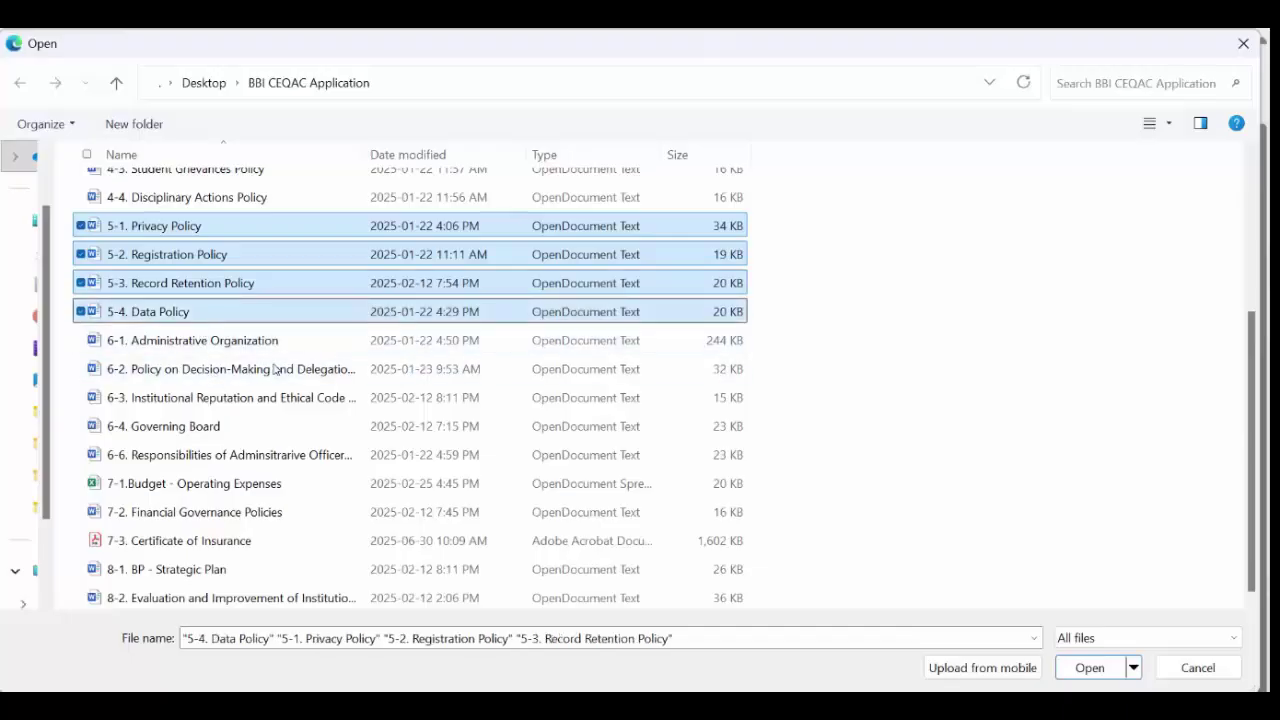
left_click(1089, 667)
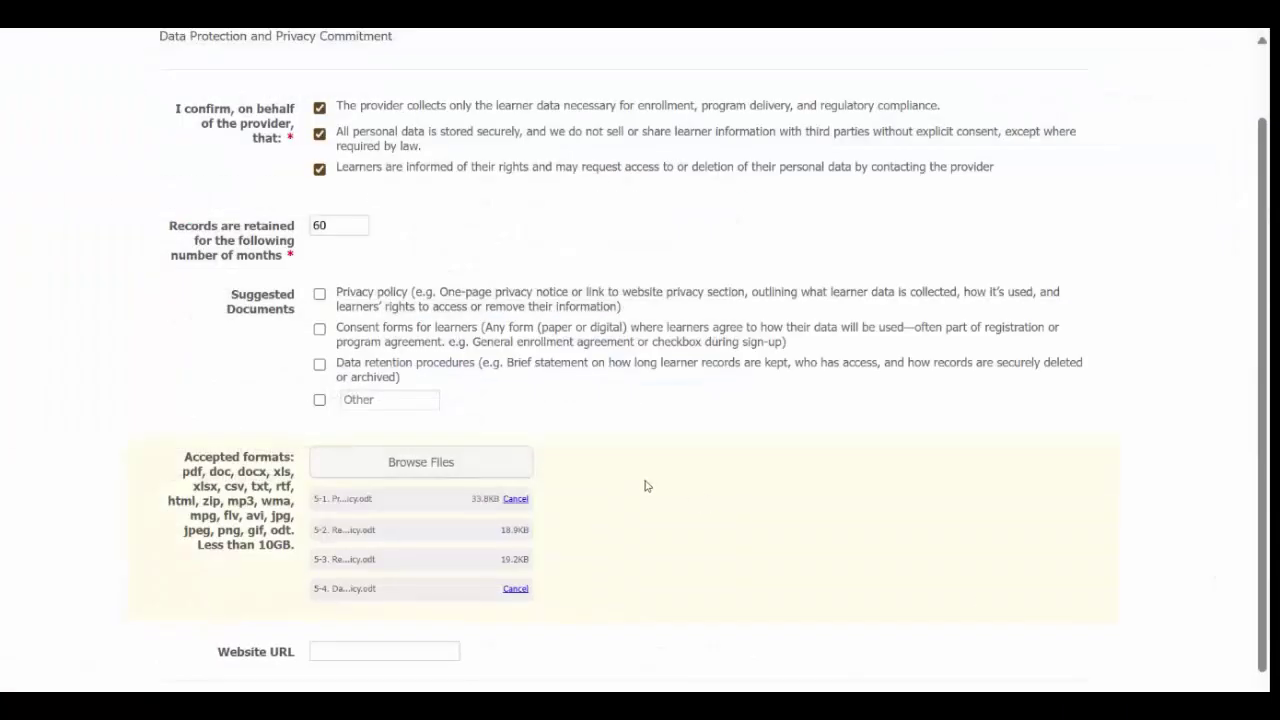
Step: Tick Privacy policy, Consent forms for learners and Data retention procedures, then advance to the next section
left_click(320, 292)
left_click(319, 331)
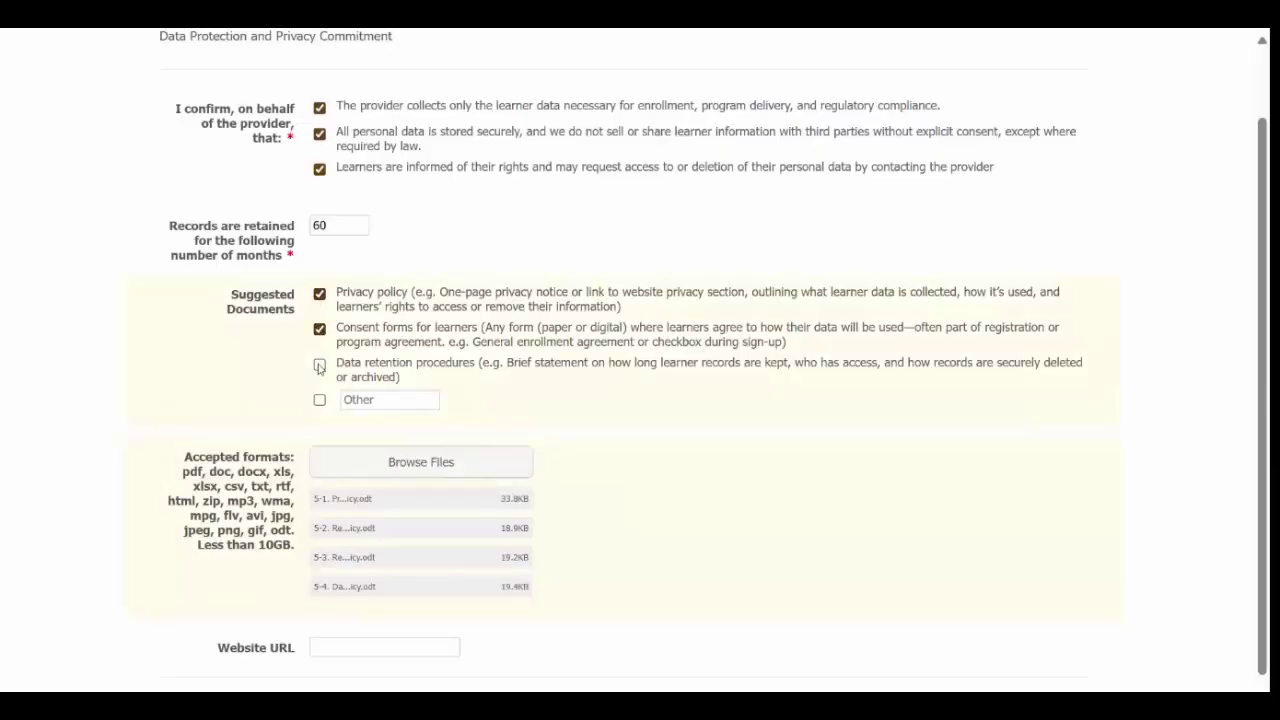
left_click(319, 364)
scroll(555, 520, "down", 1)
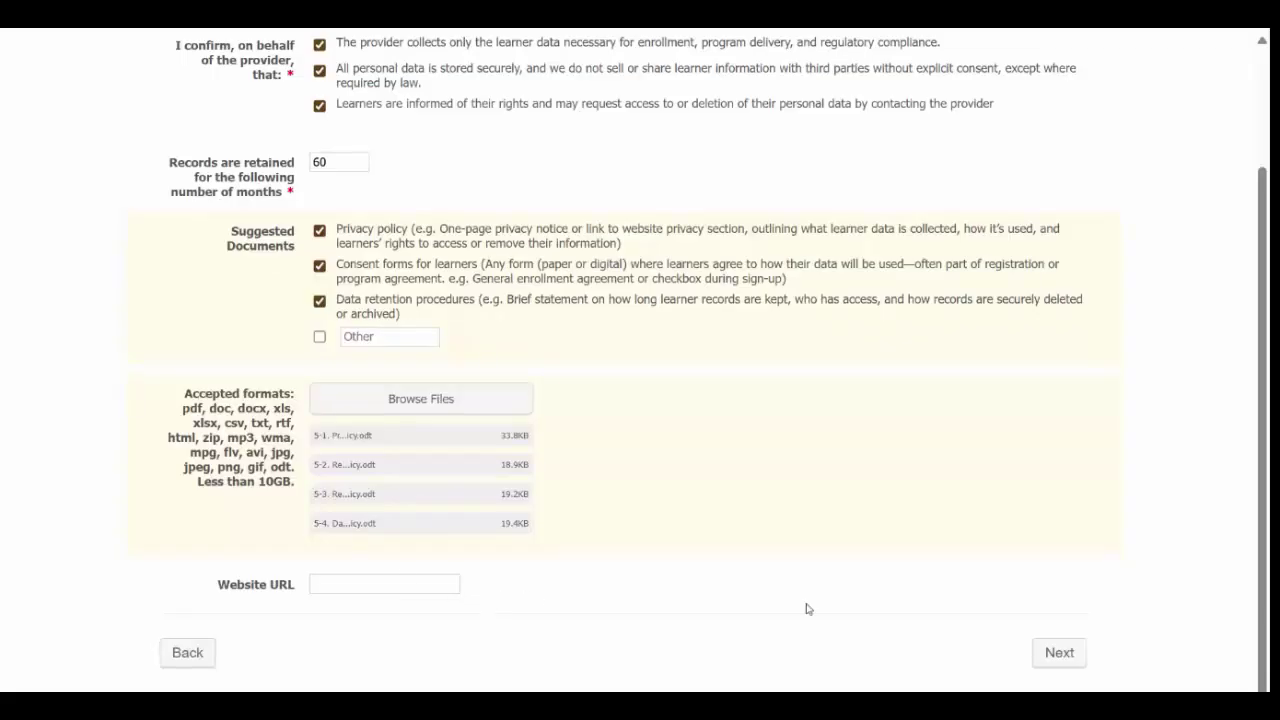
left_click(1062, 653)
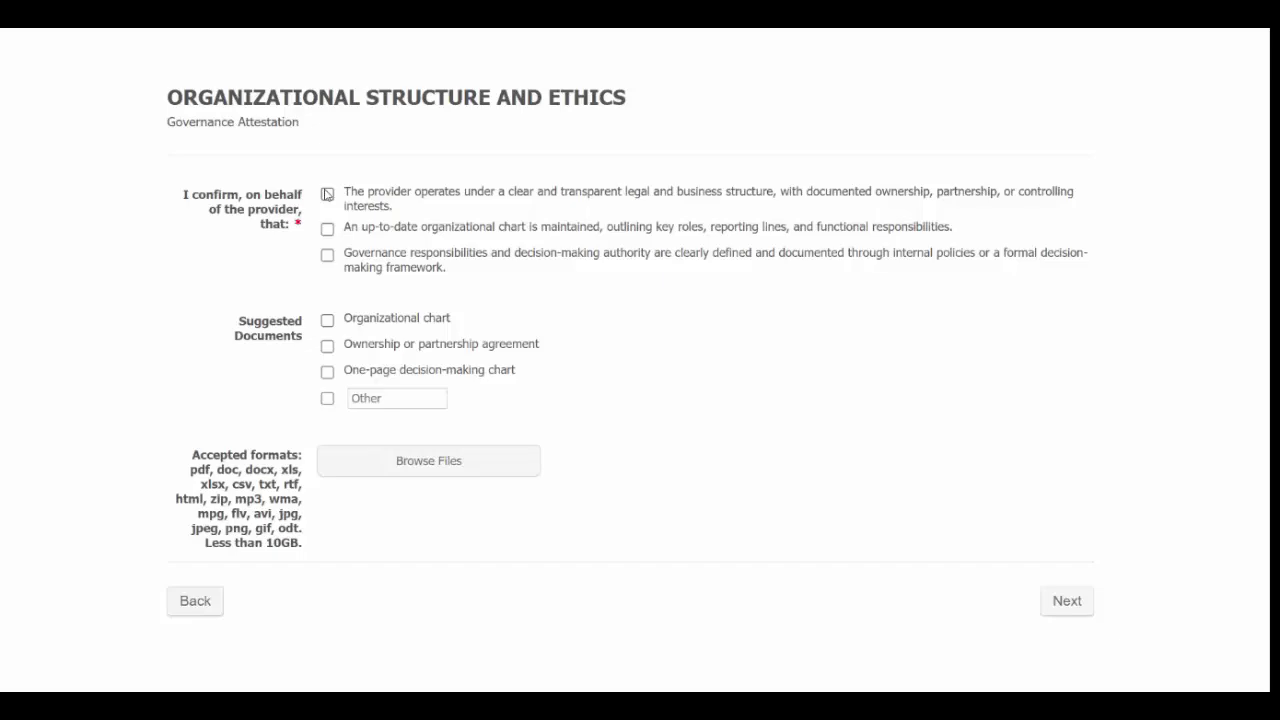
Step: Confirm the legal structure, organizational chart and governance responsibility attestations, and tick Organizational chart
left_click(327, 194)
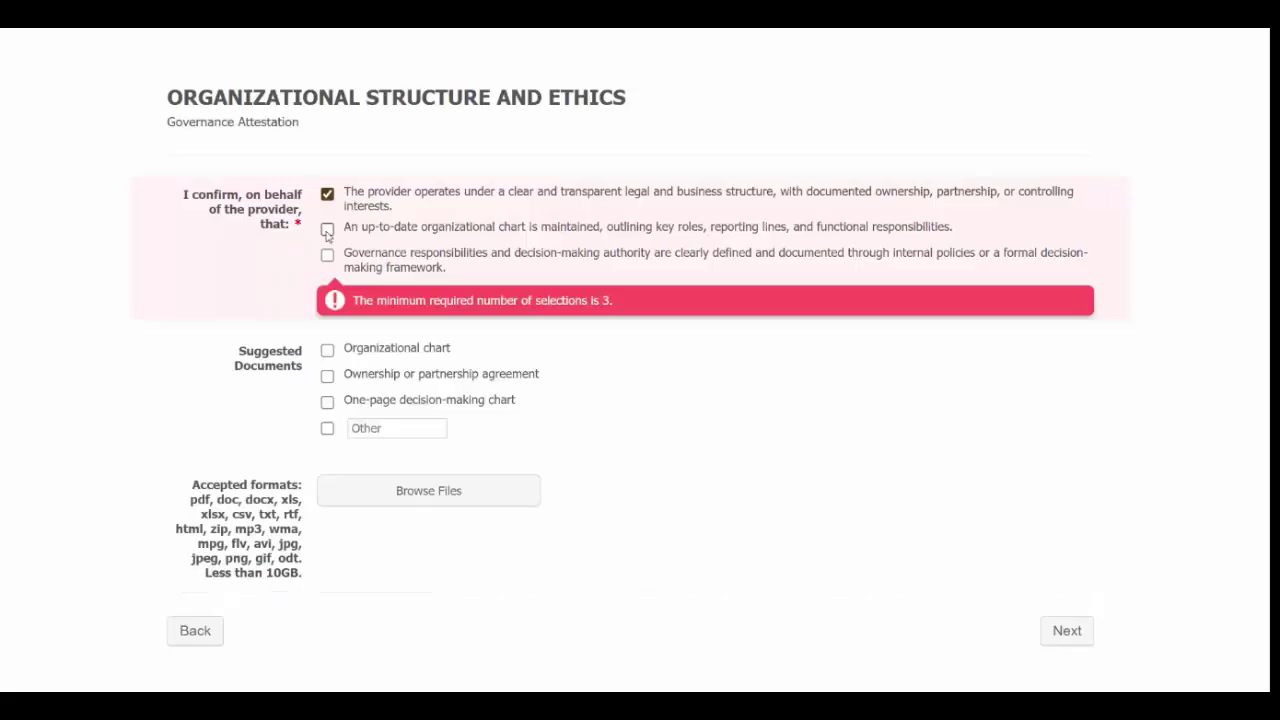
left_click(327, 230)
left_click(327, 256)
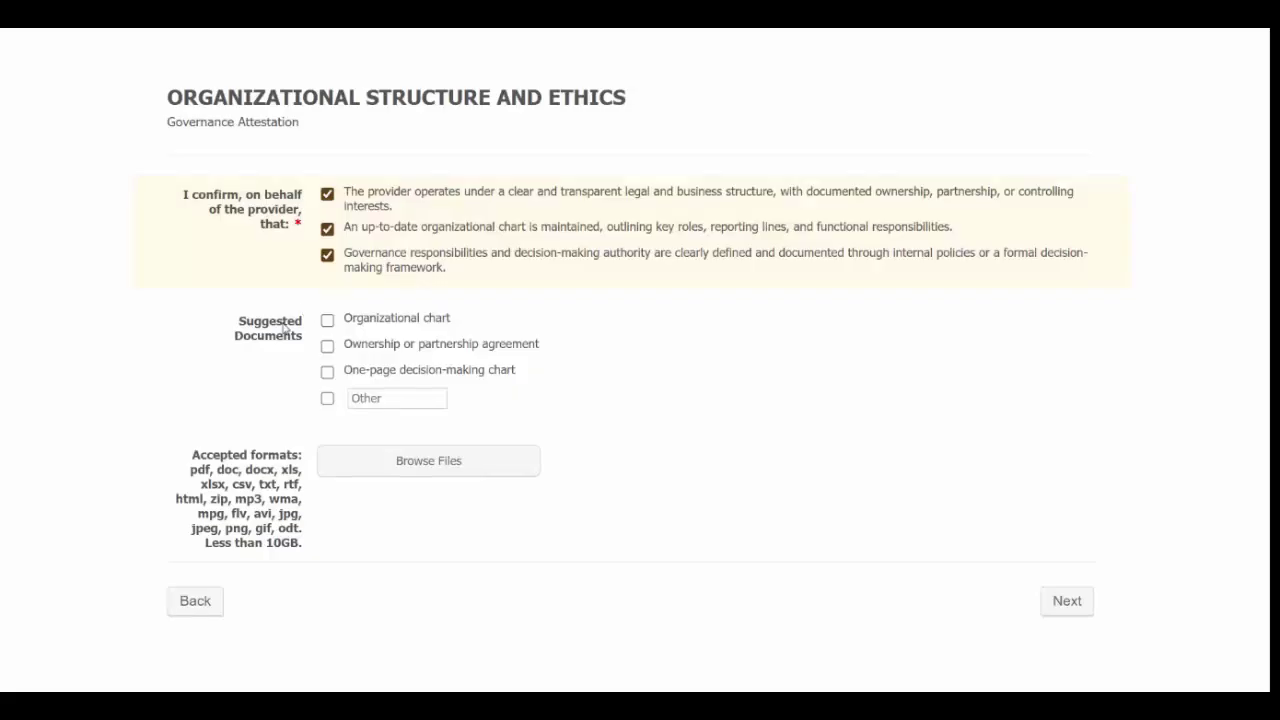
left_click(328, 321)
Step: Tick One-page decision-making chart and upload five governance files, 6-1 Administrative Organization through 6-6
left_click(327, 373)
left_click(387, 465)
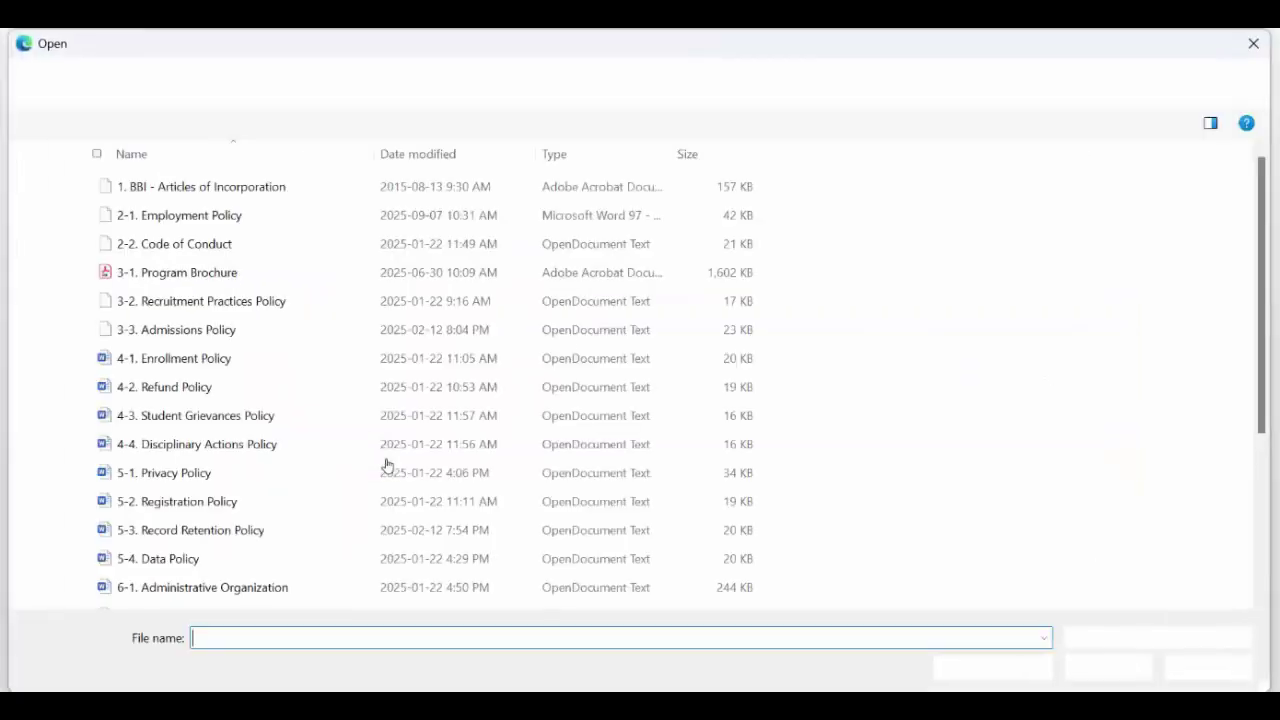
scroll(199, 478, "down", 1)
scroll(199, 478, "down", 2)
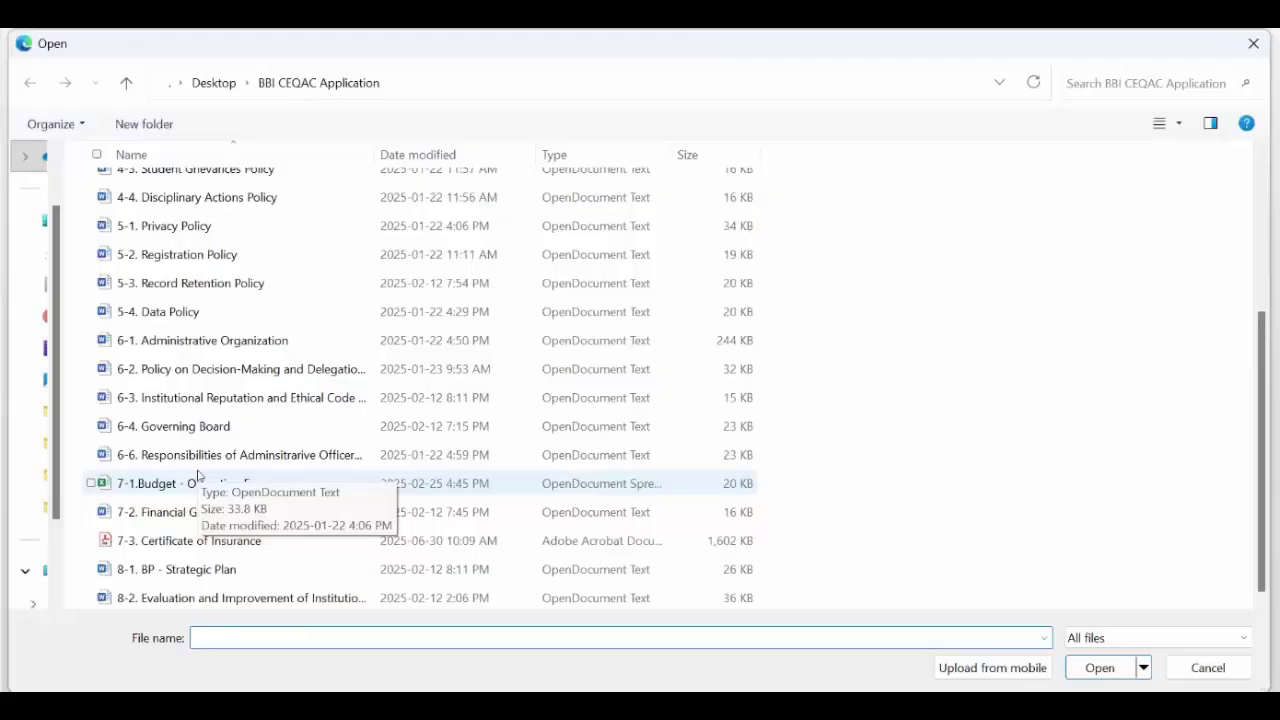
left_click(214, 340)
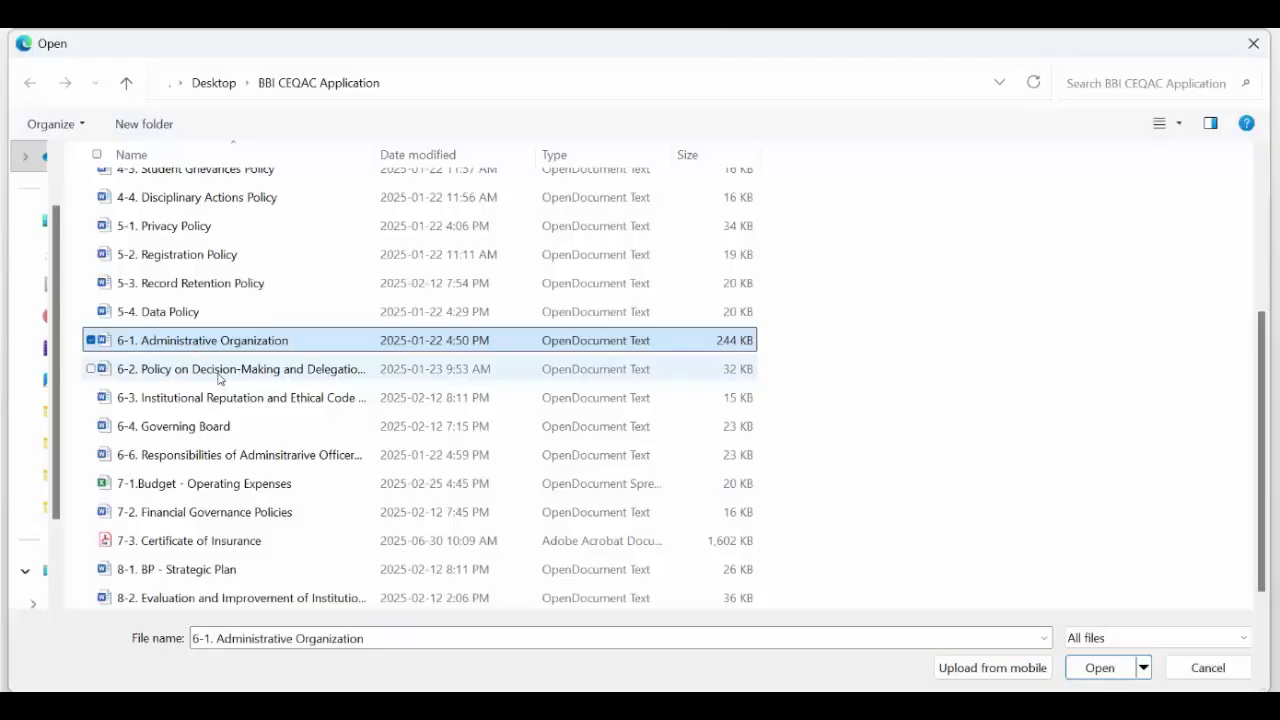
left_click(219, 372, "ctrl")
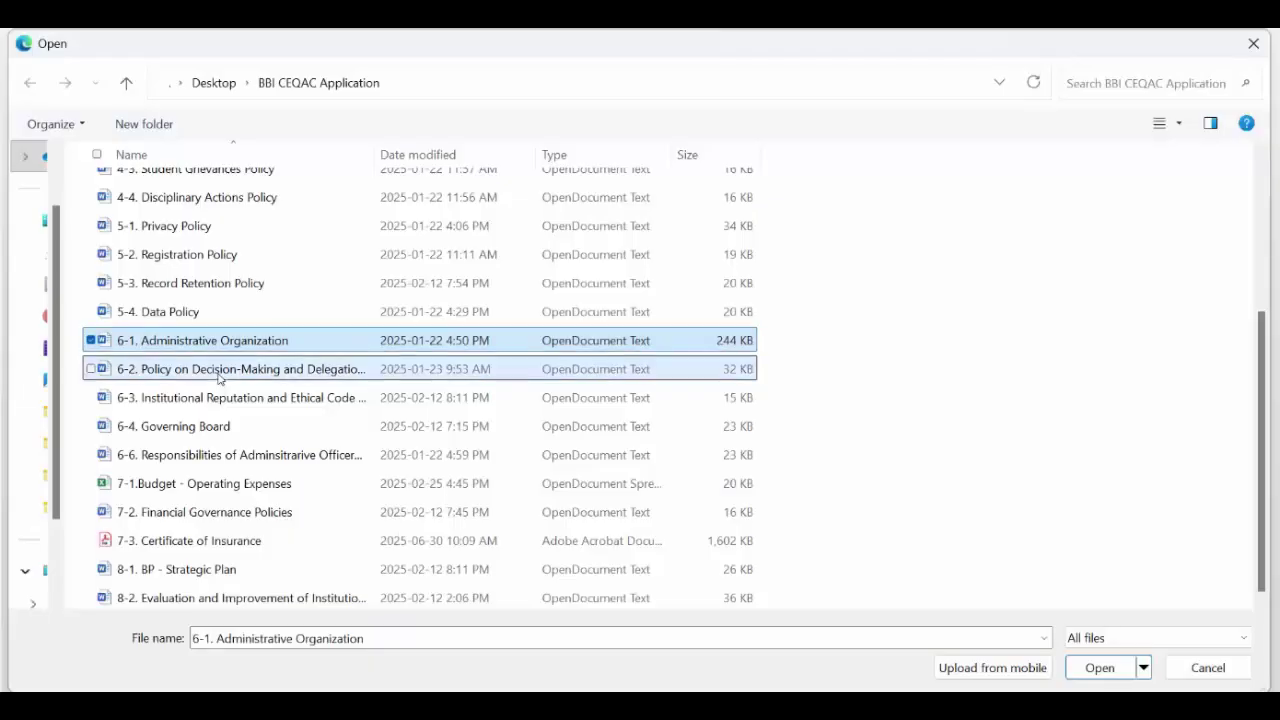
left_click(218, 400, "ctrl")
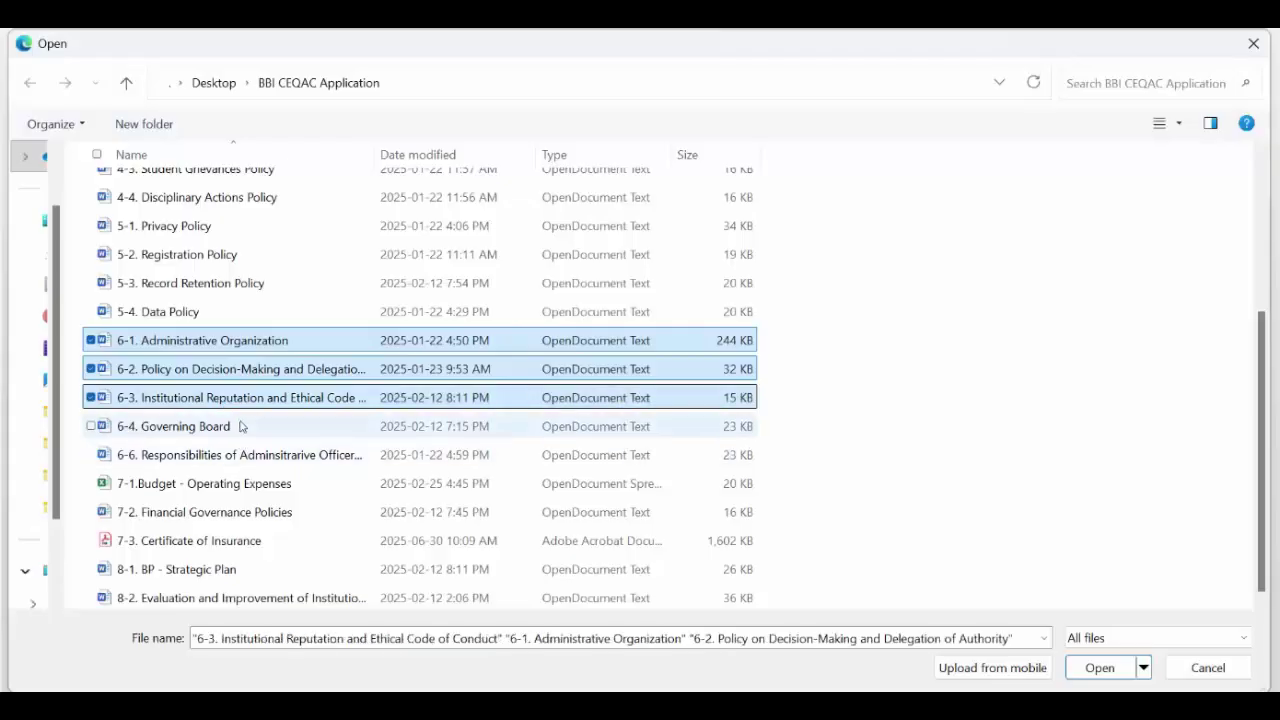
left_click(240, 426, "ctrl")
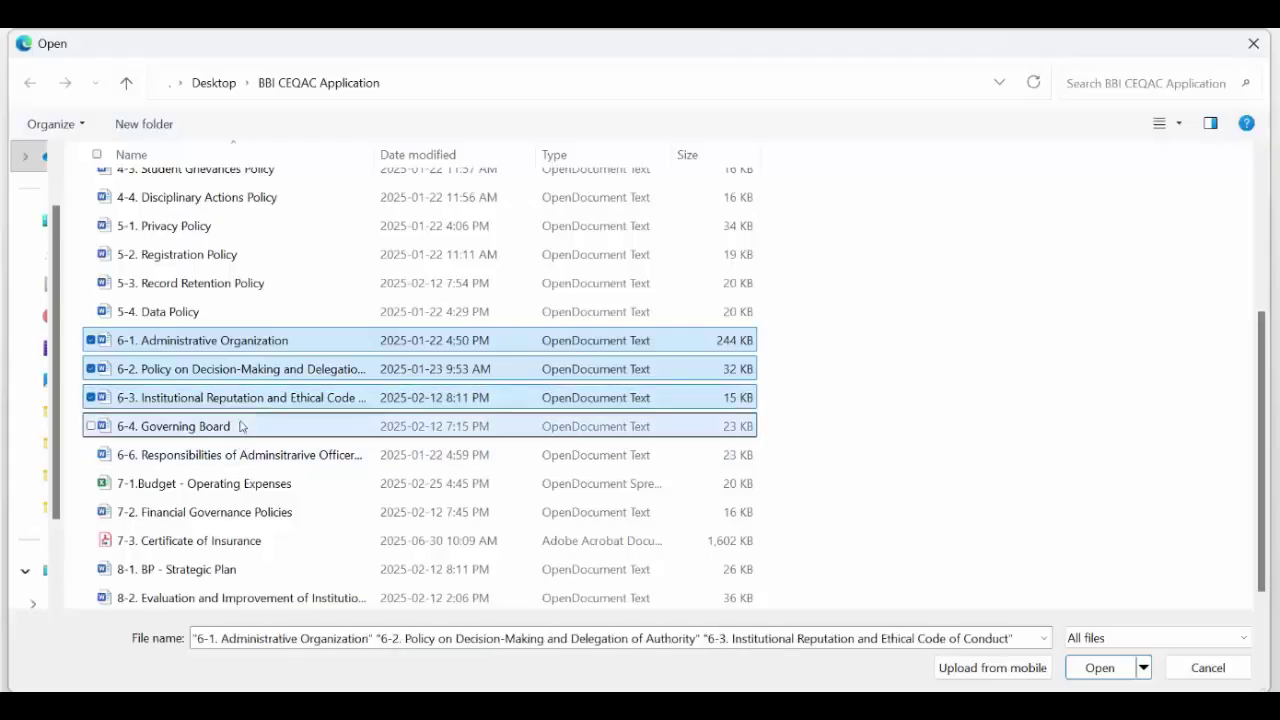
left_click(251, 454, "ctrl")
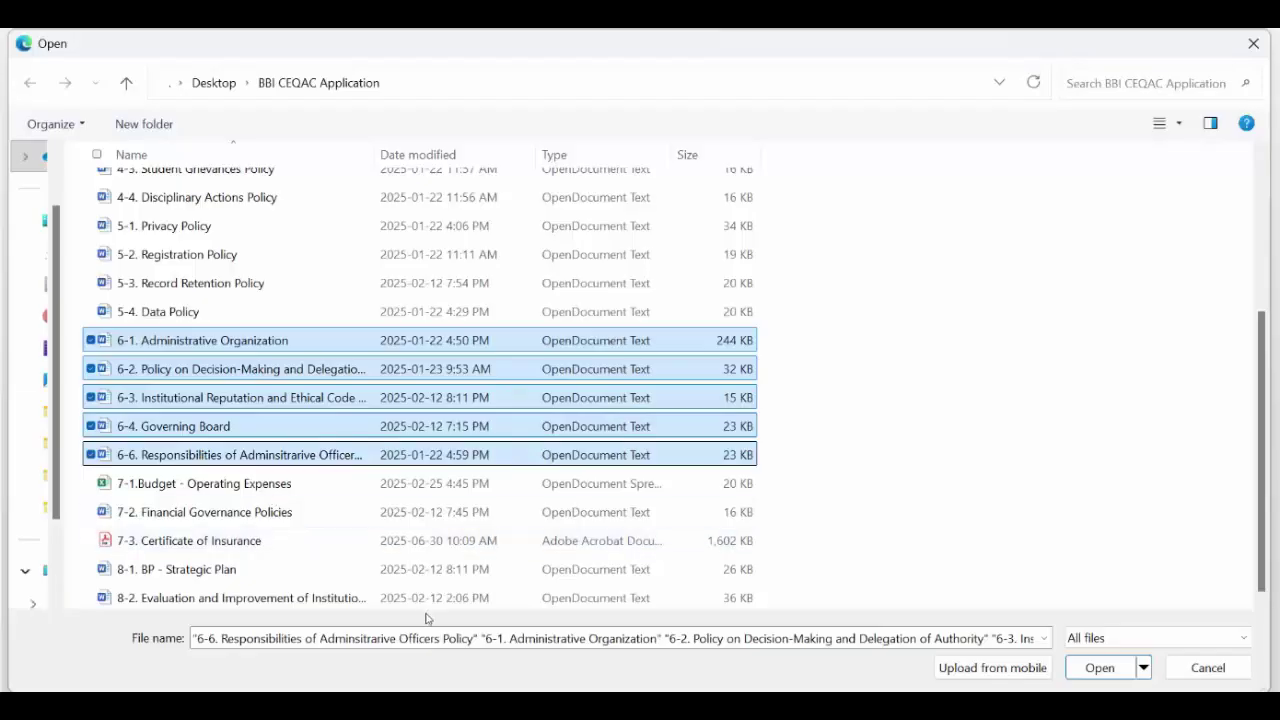
left_click(1099, 667)
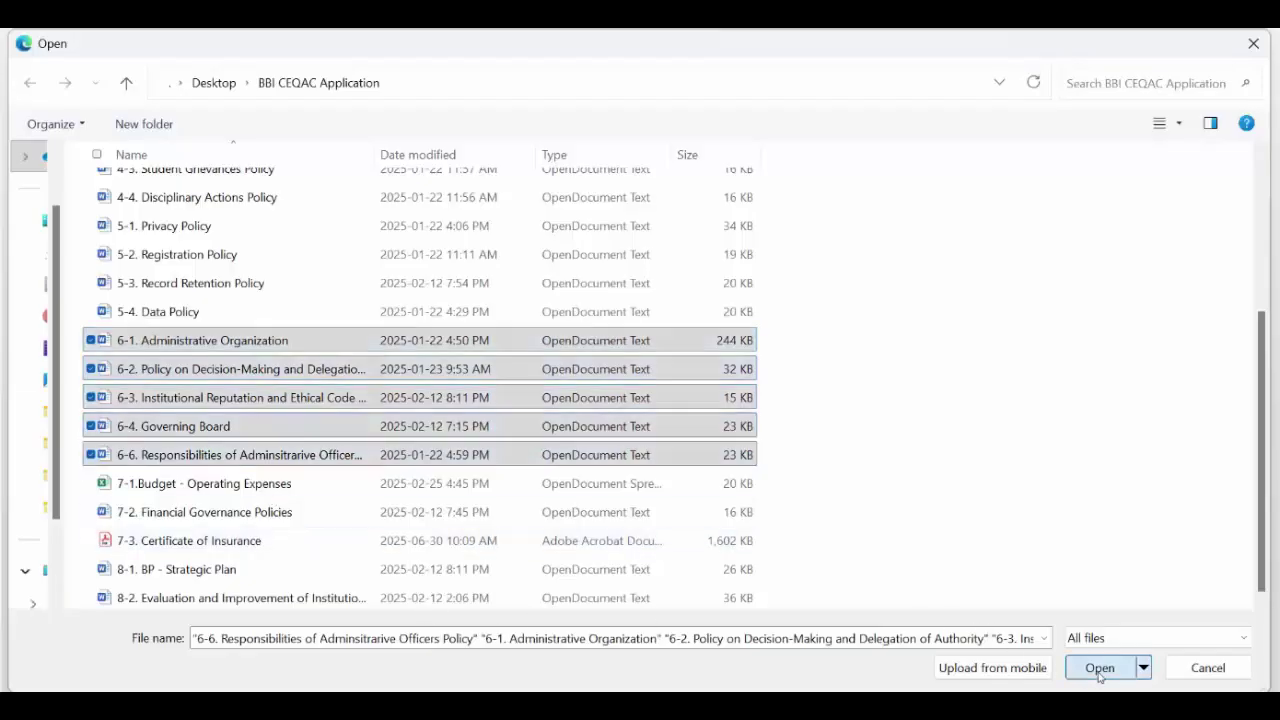
scroll(511, 474, "down", 2)
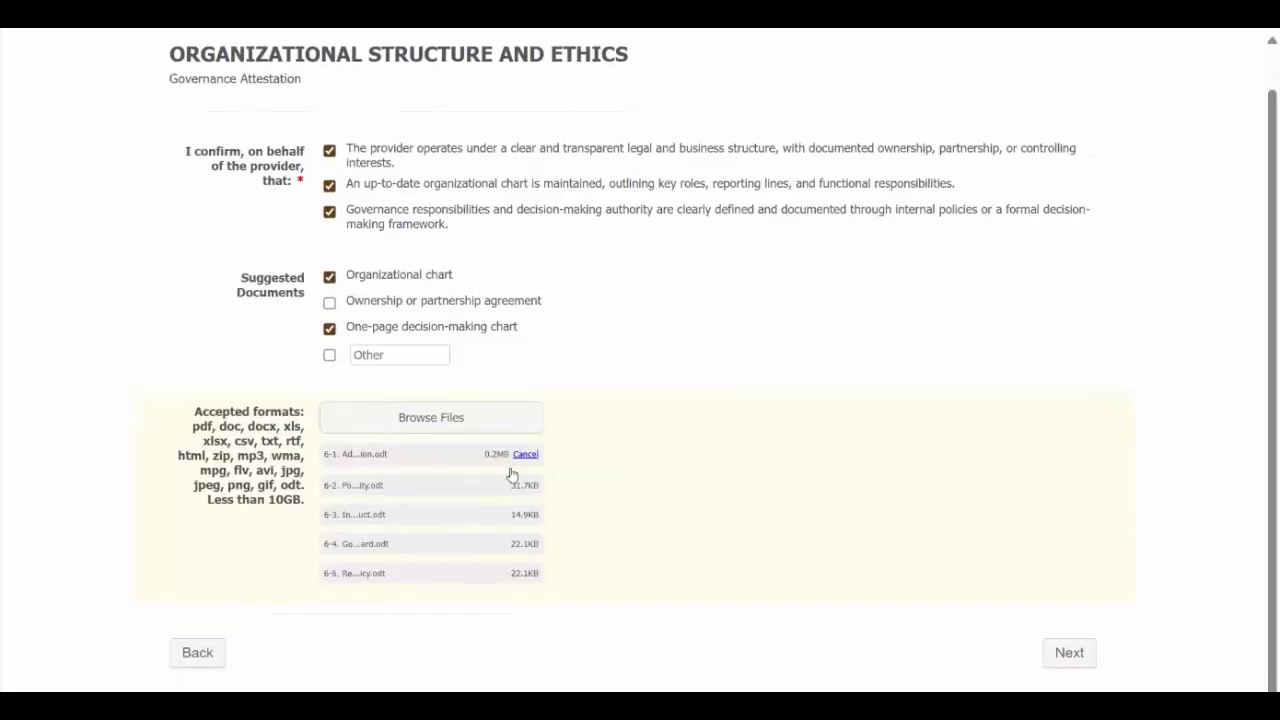
Step: On the next page, confirm the capacity, funding, commitments, refund policy and stable-funding attestations
left_click(1069, 653)
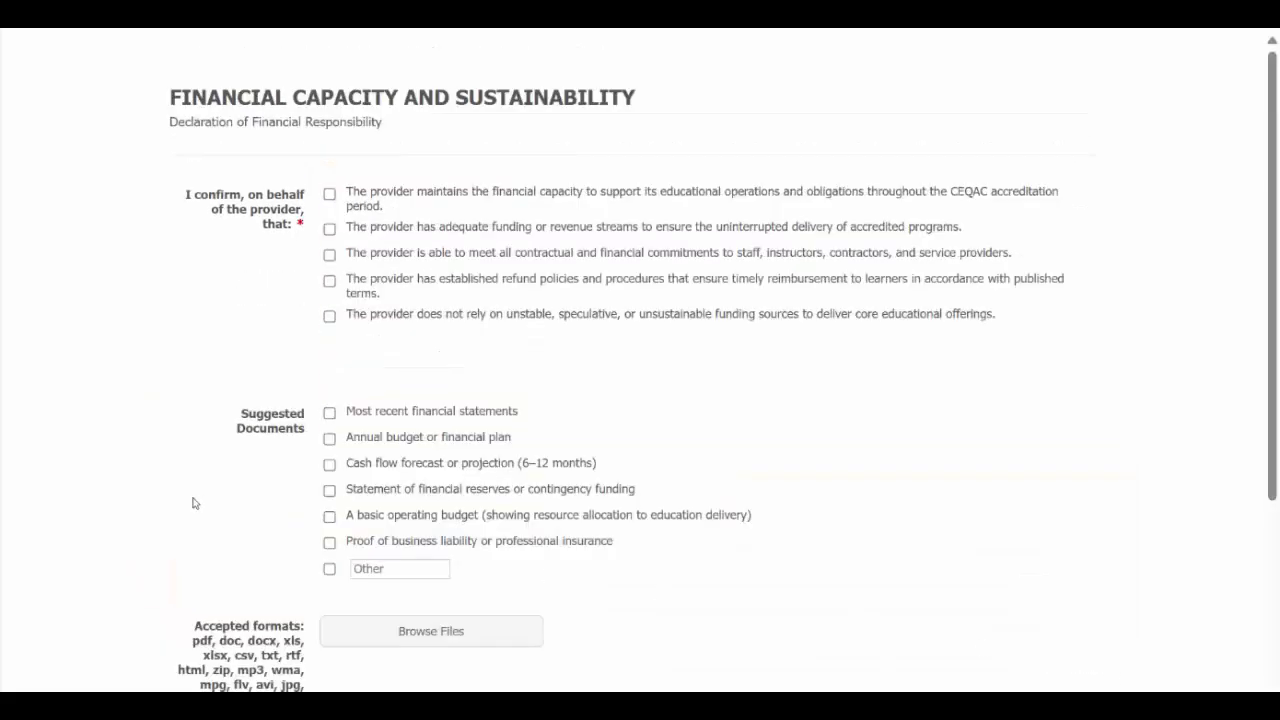
scroll(194, 503, "down", 1)
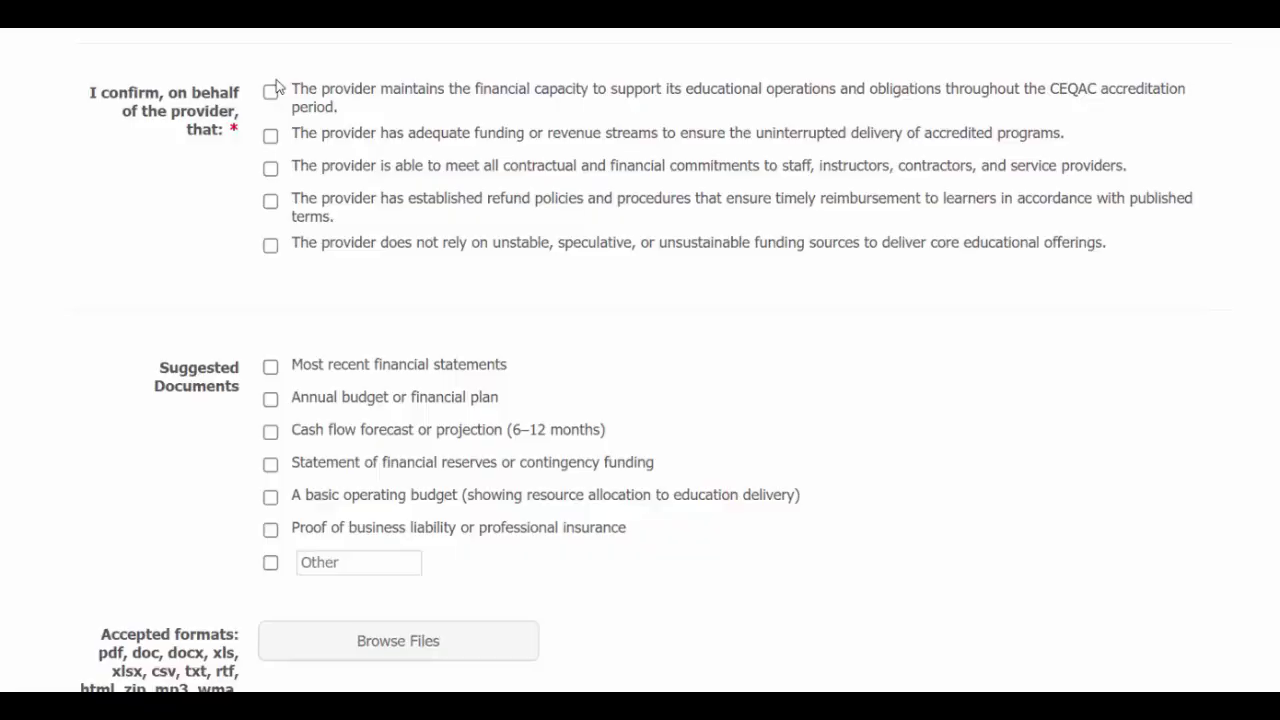
left_click(270, 91)
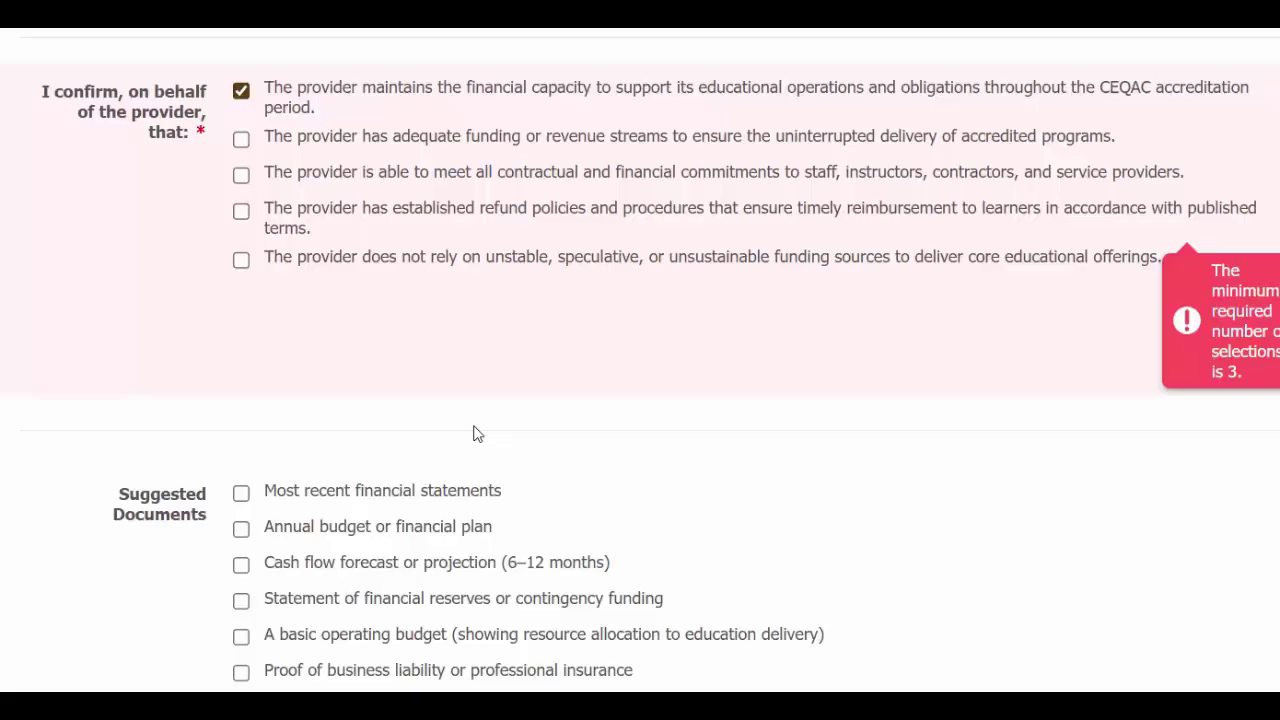
left_click(242, 140)
left_click(242, 175)
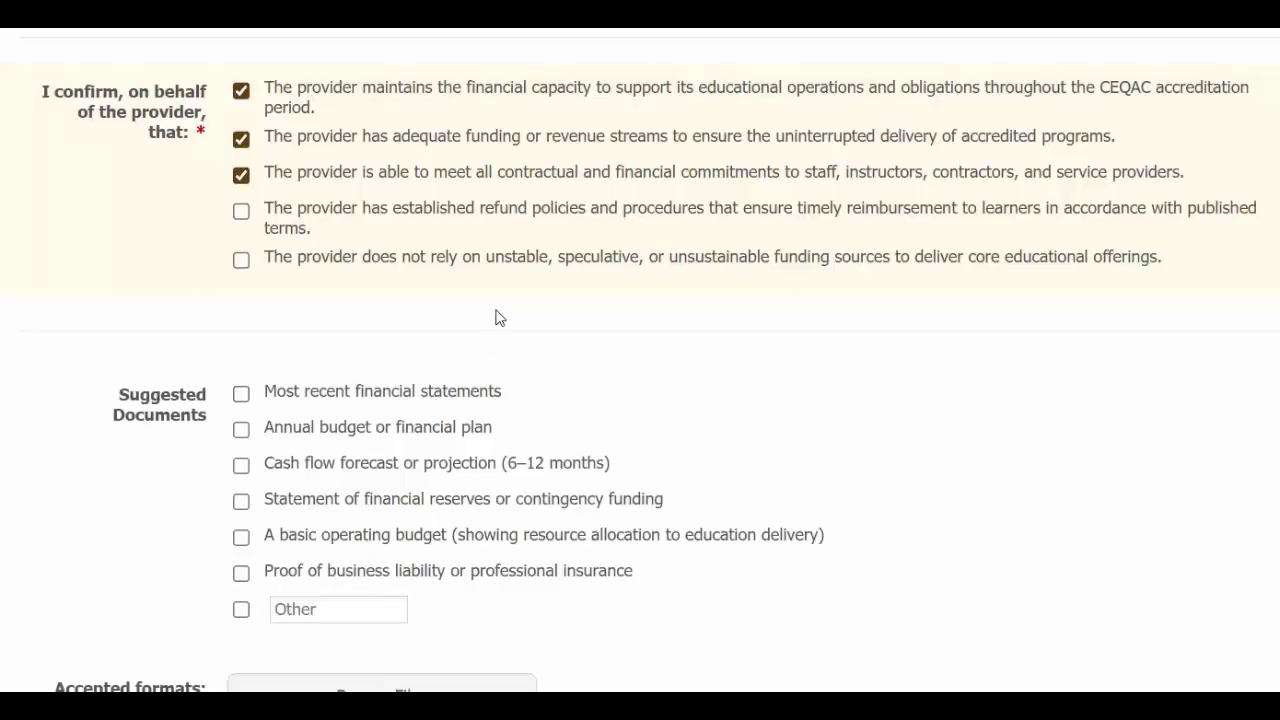
left_click(240, 211)
left_click(243, 263)
scroll(543, 332, "down", 3)
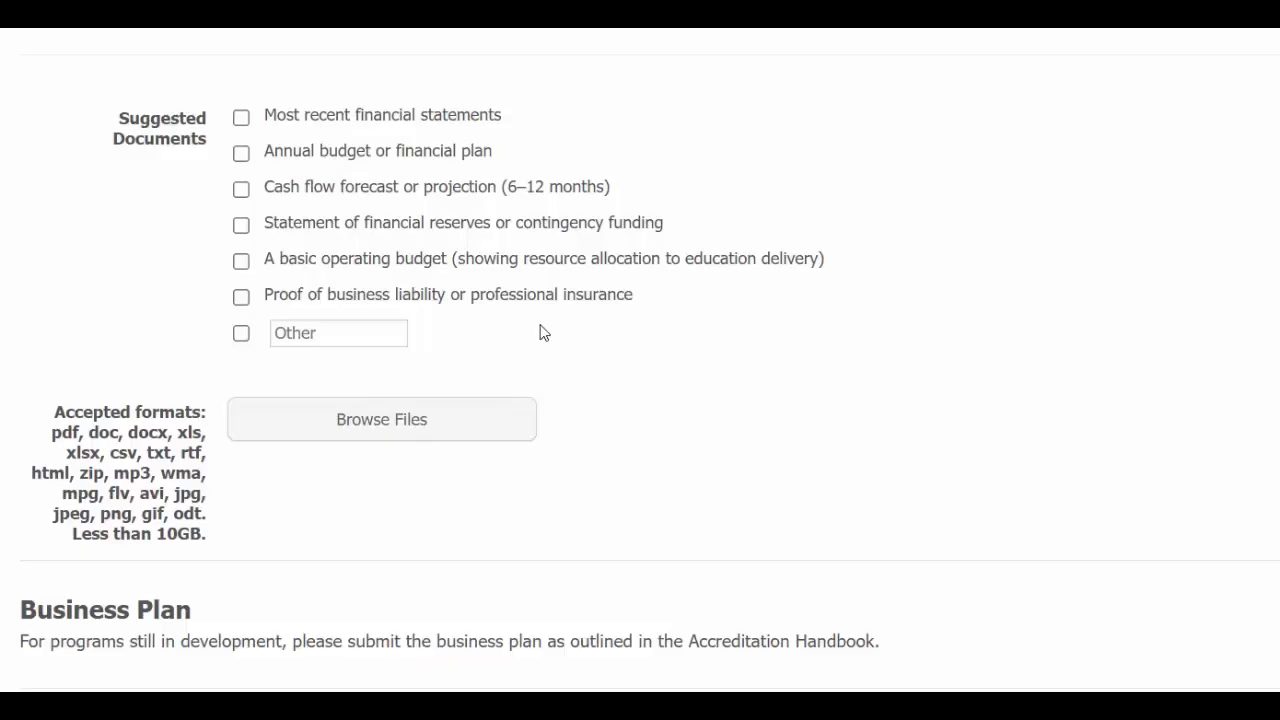
Step: Upload the 7-1 Budget, 7-2 Financial Governance Policies and 7-3 Certificate of Insurance files
scroll(540, 333, "down", 1)
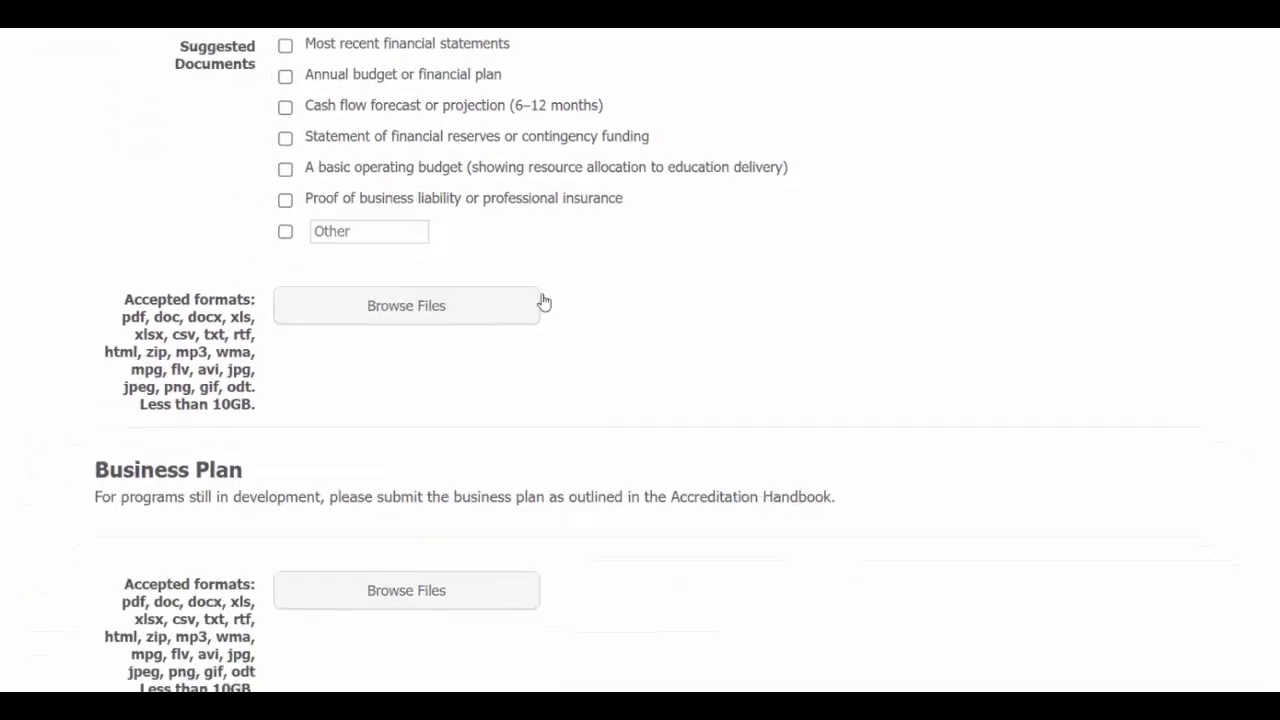
left_click(500, 274)
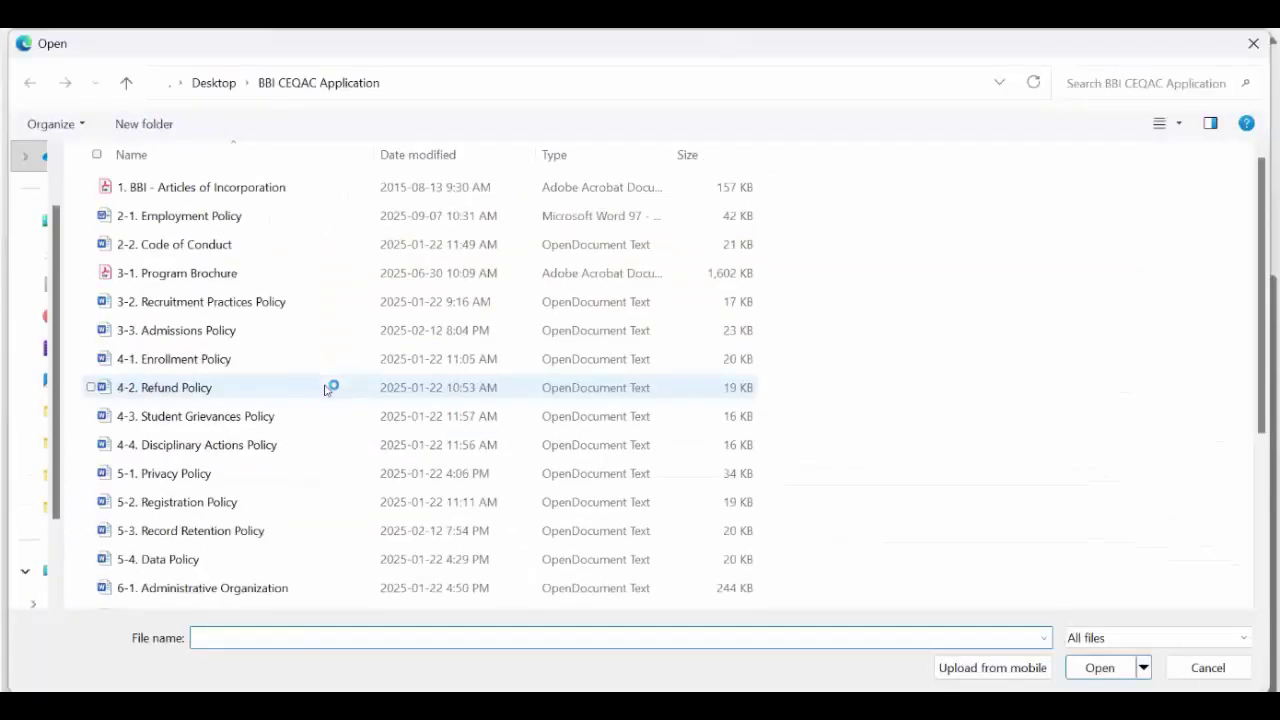
scroll(326, 390, "down", 3)
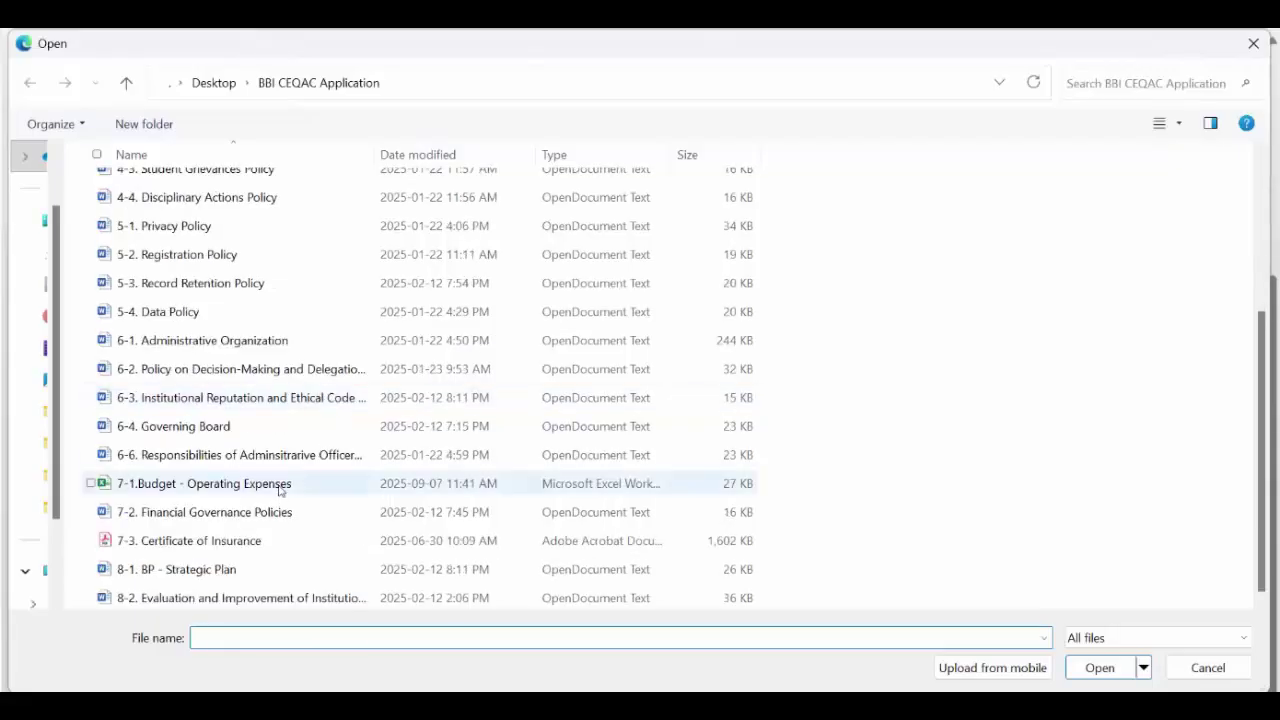
left_click(296, 481)
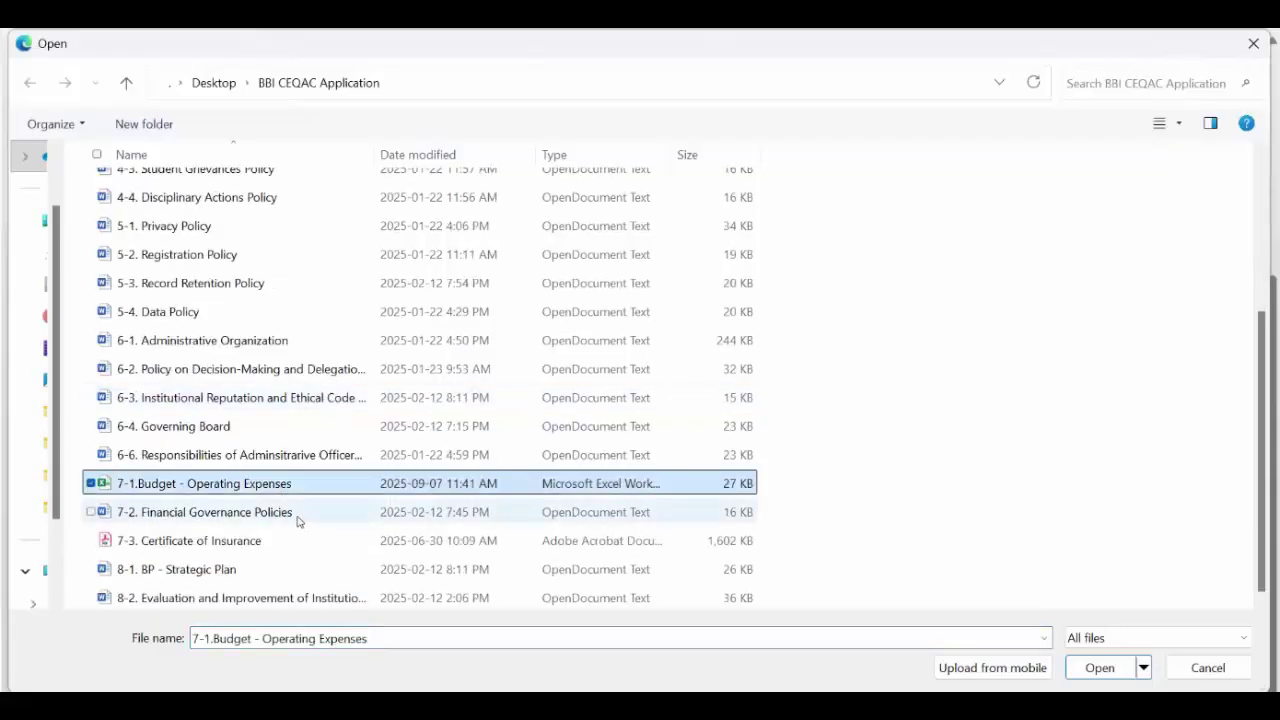
left_click(297, 519, "ctrl")
left_click(267, 550, "ctrl")
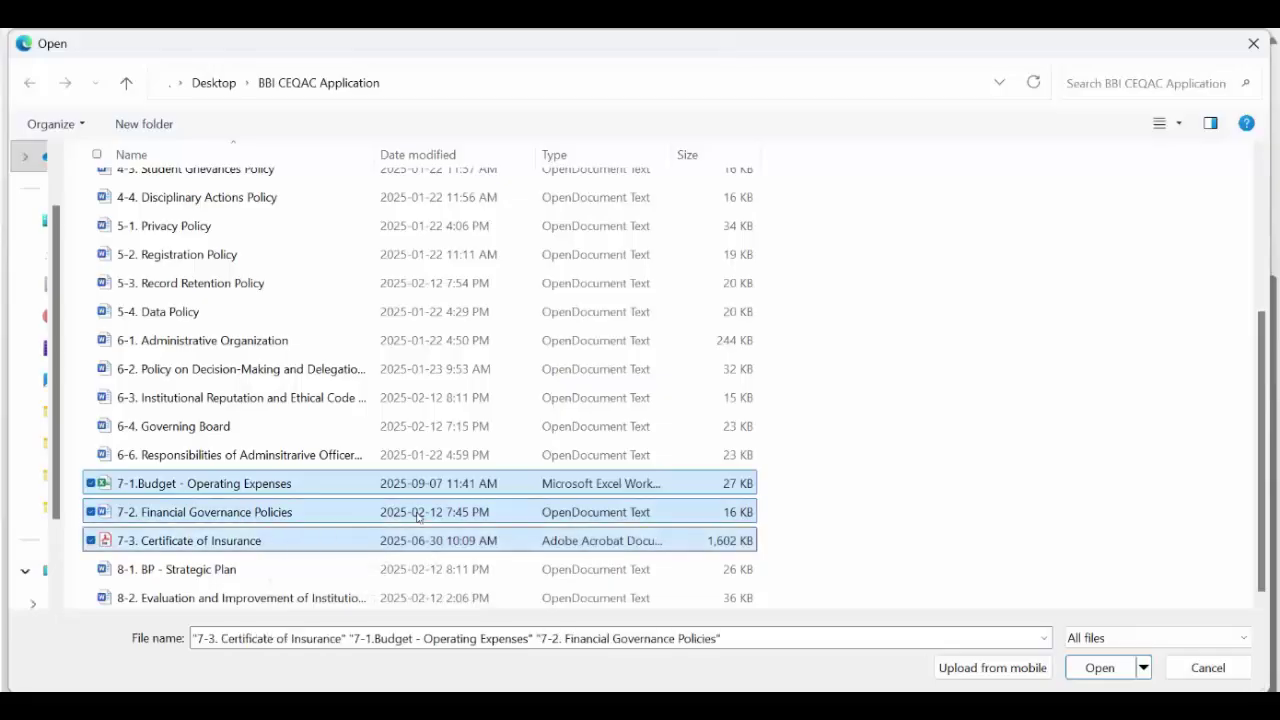
left_click(1098, 668)
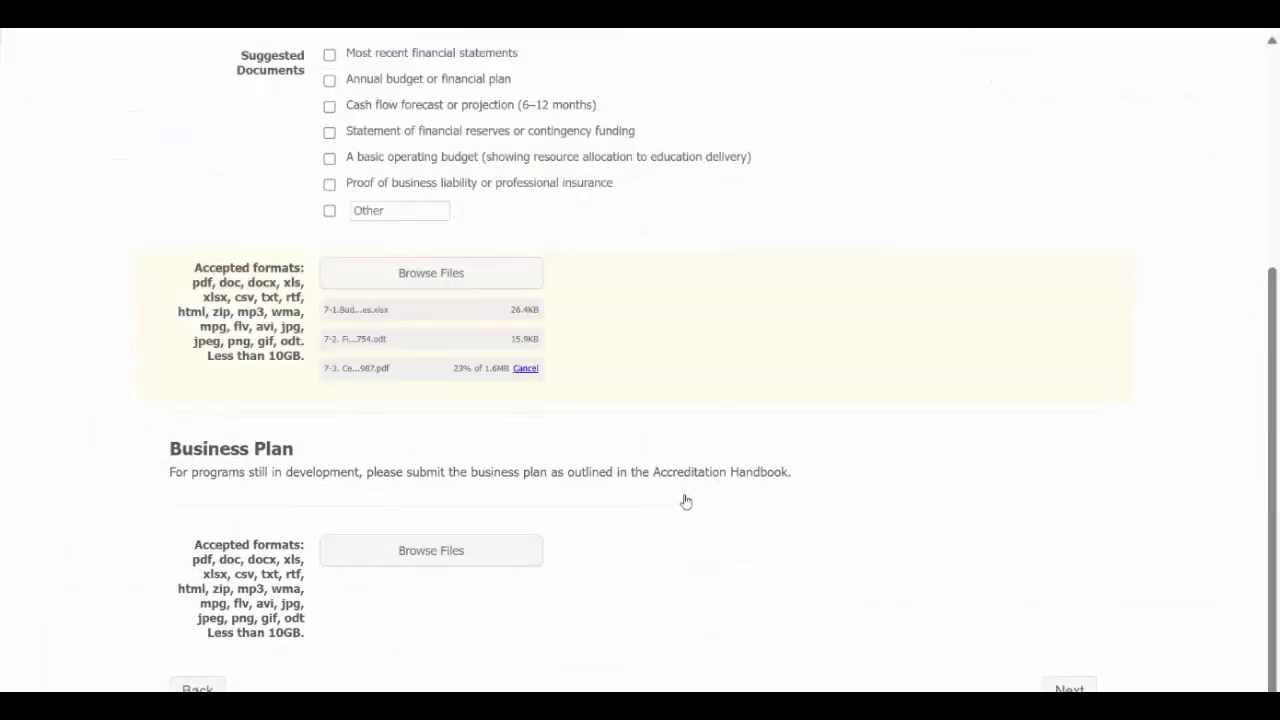
Step: Attach 8-1 BP - Strategic Plan and the 8-2 effectiveness policy as the Business Plan
scroll(686, 501, "down", 1)
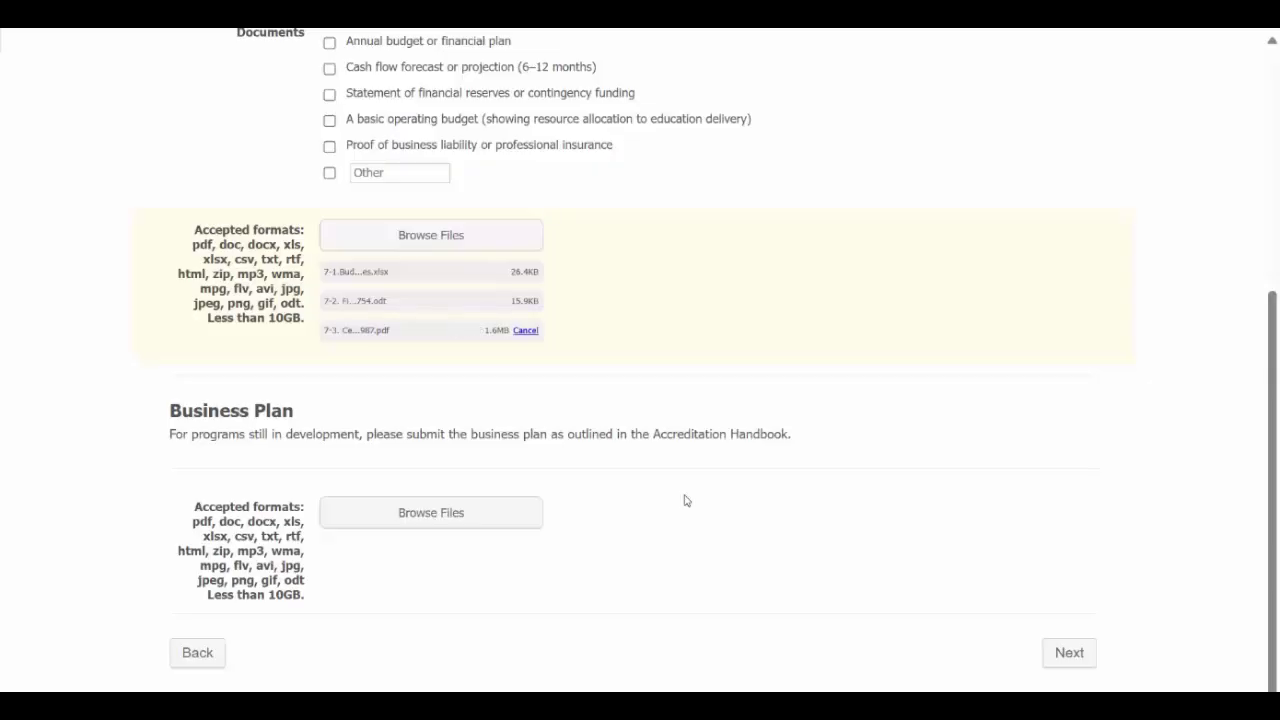
left_click(471, 513)
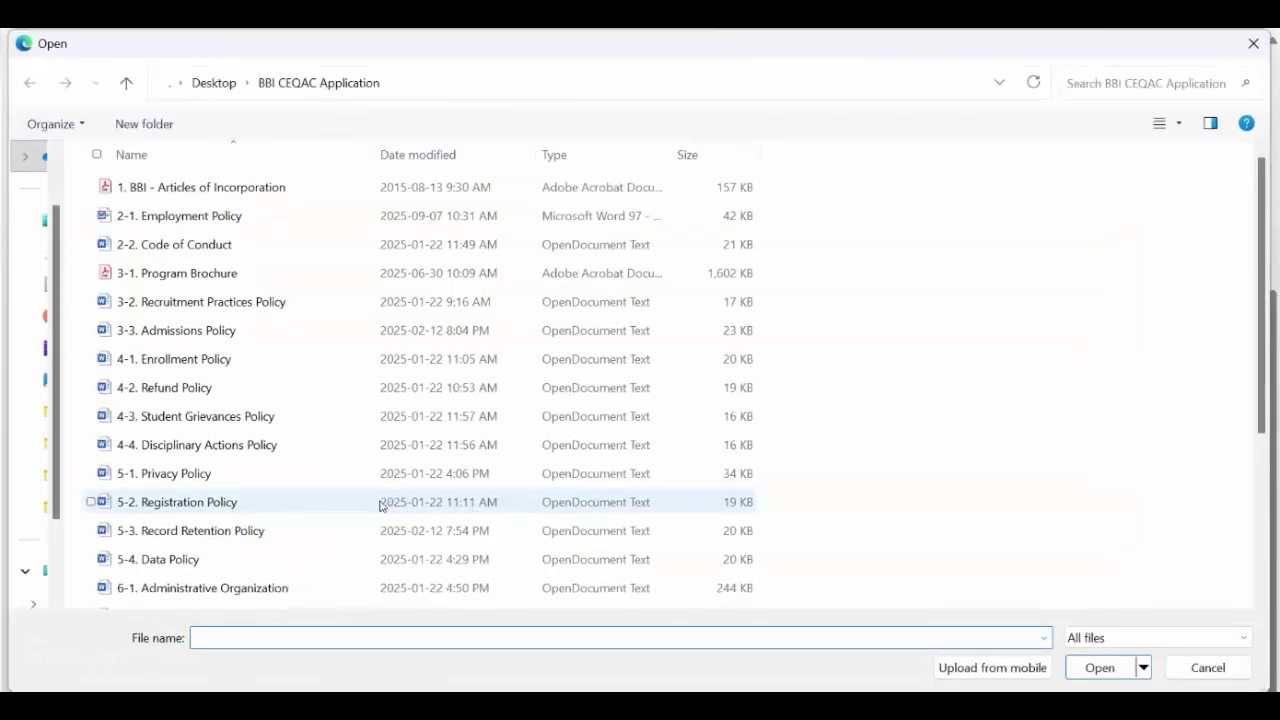
scroll(380, 505, "down", 3)
left_click(205, 569)
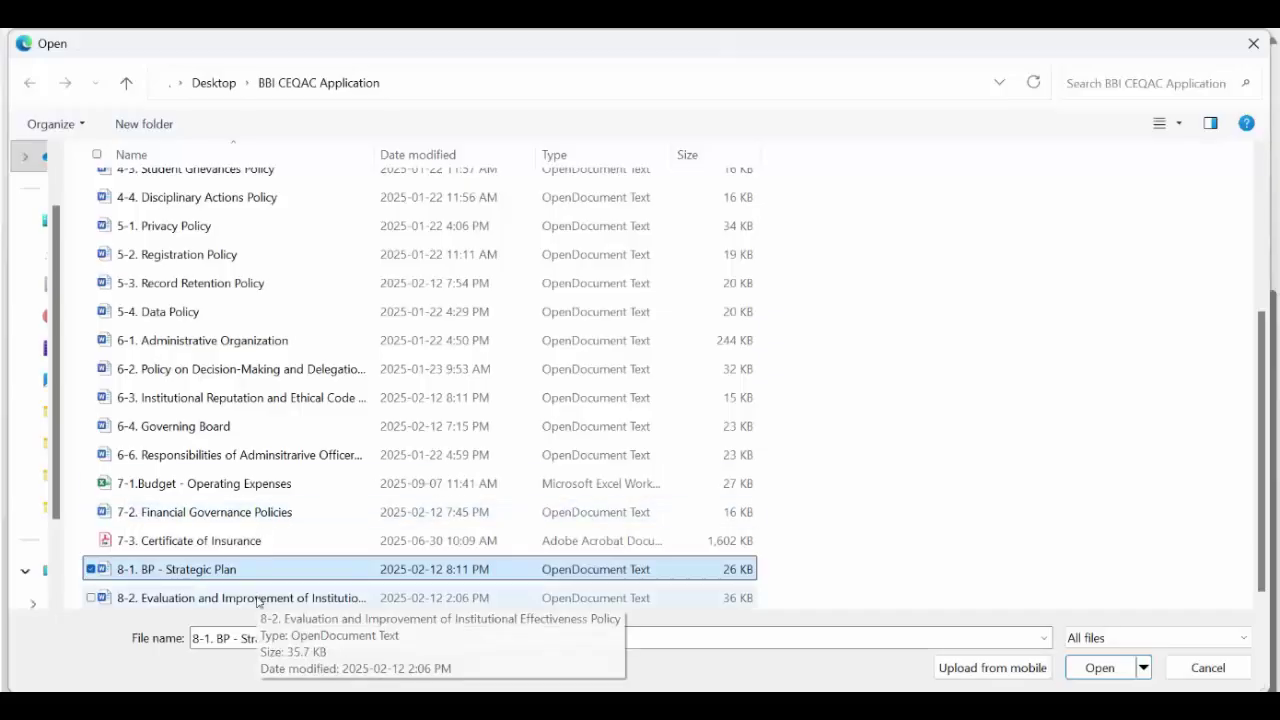
left_click(257, 601, "ctrl")
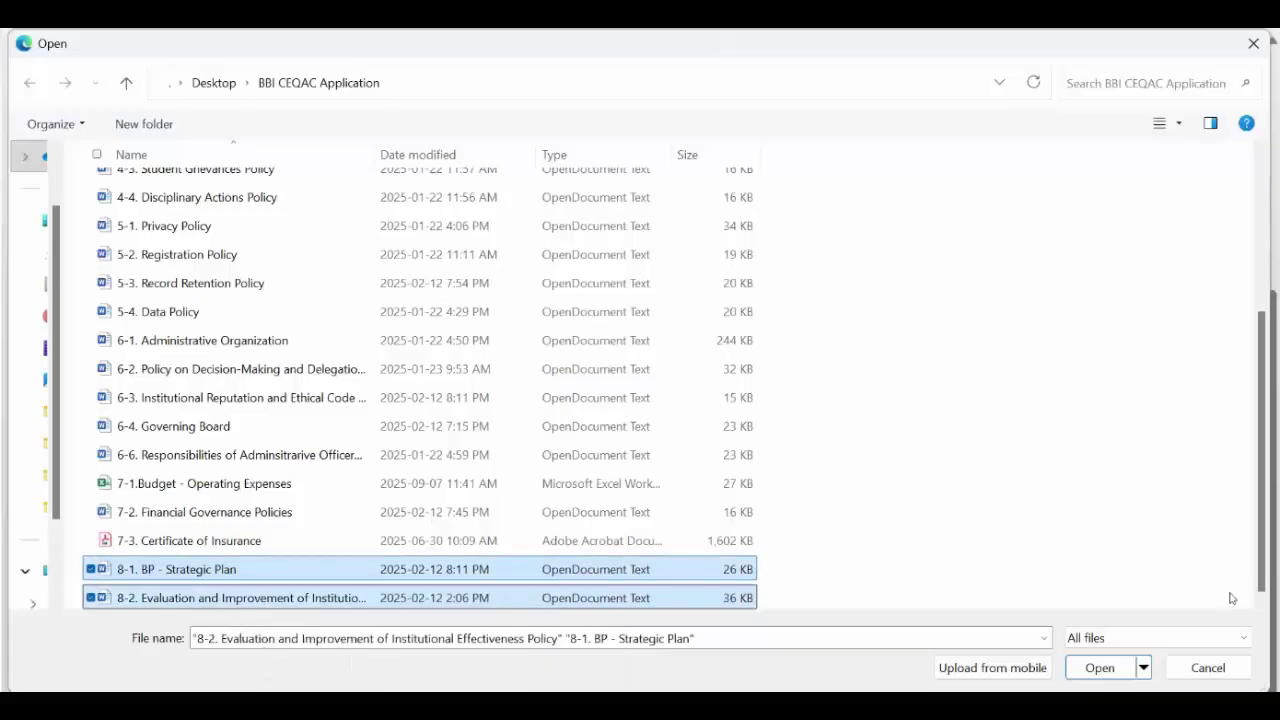
left_click(1080, 668)
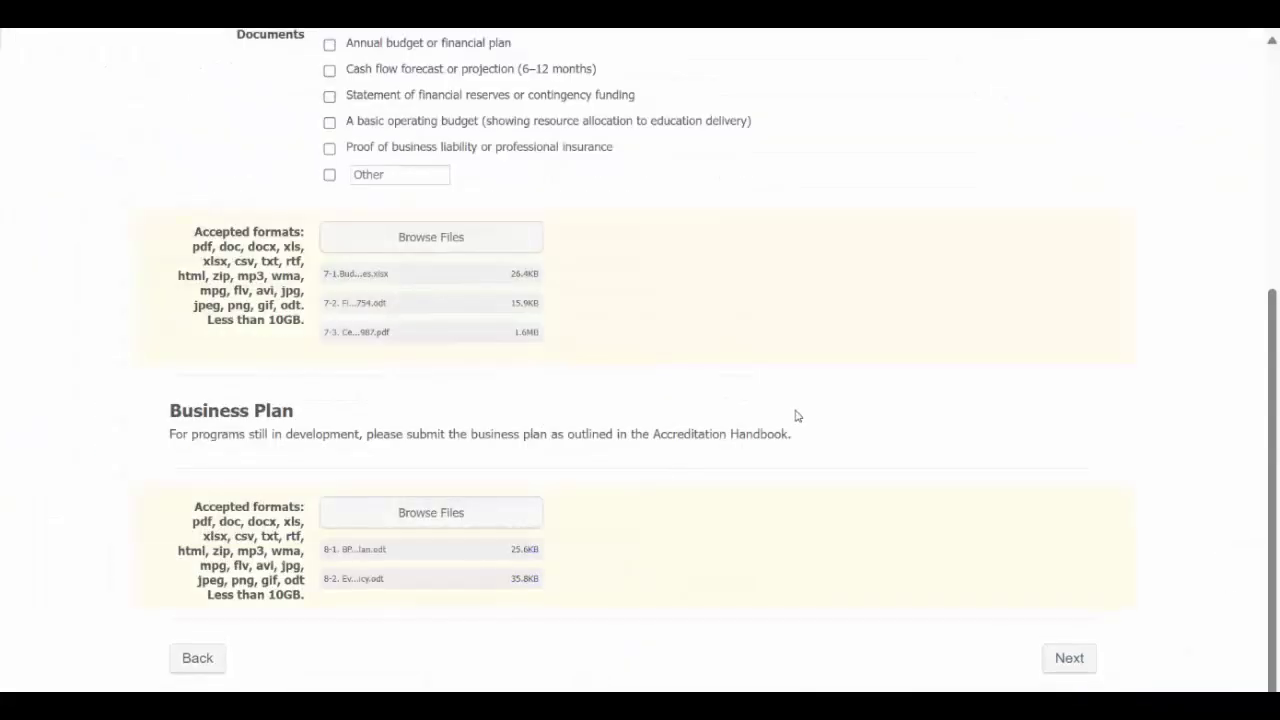
Step: On the next page, choose 2 programs and 1 location, and tick the curriculum Required Documents box
left_click(1078, 659)
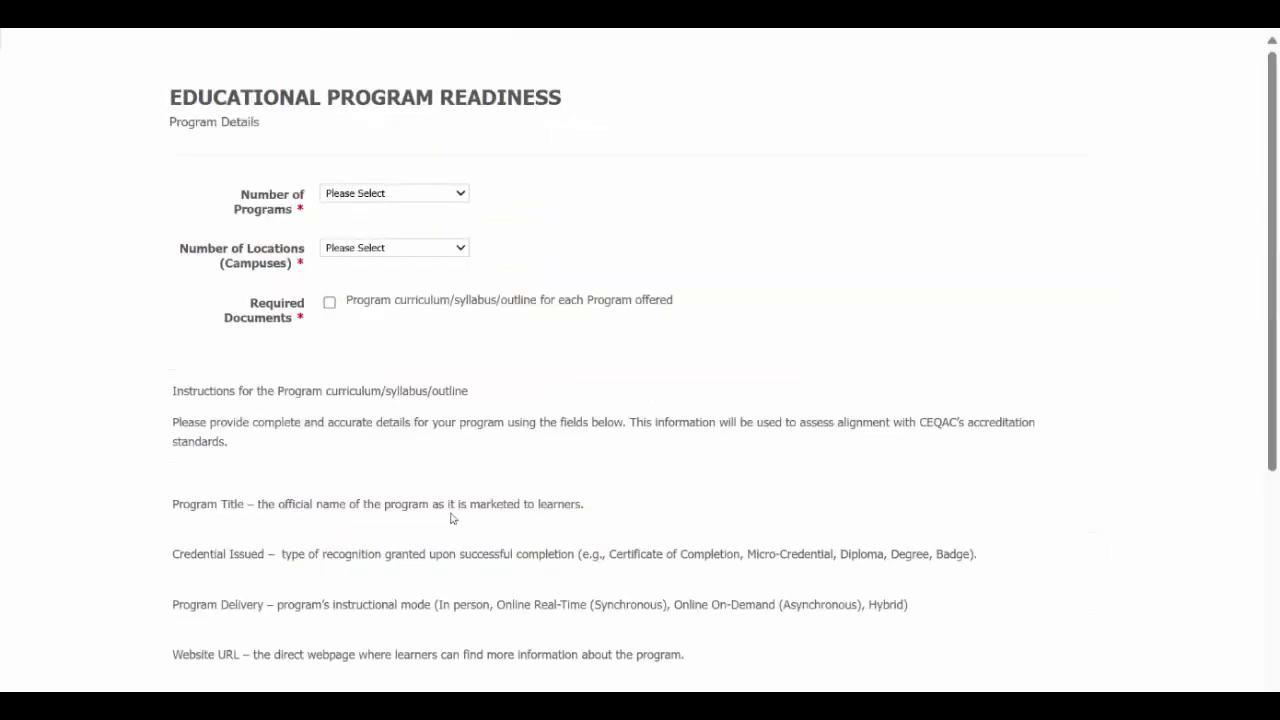
left_click(395, 200)
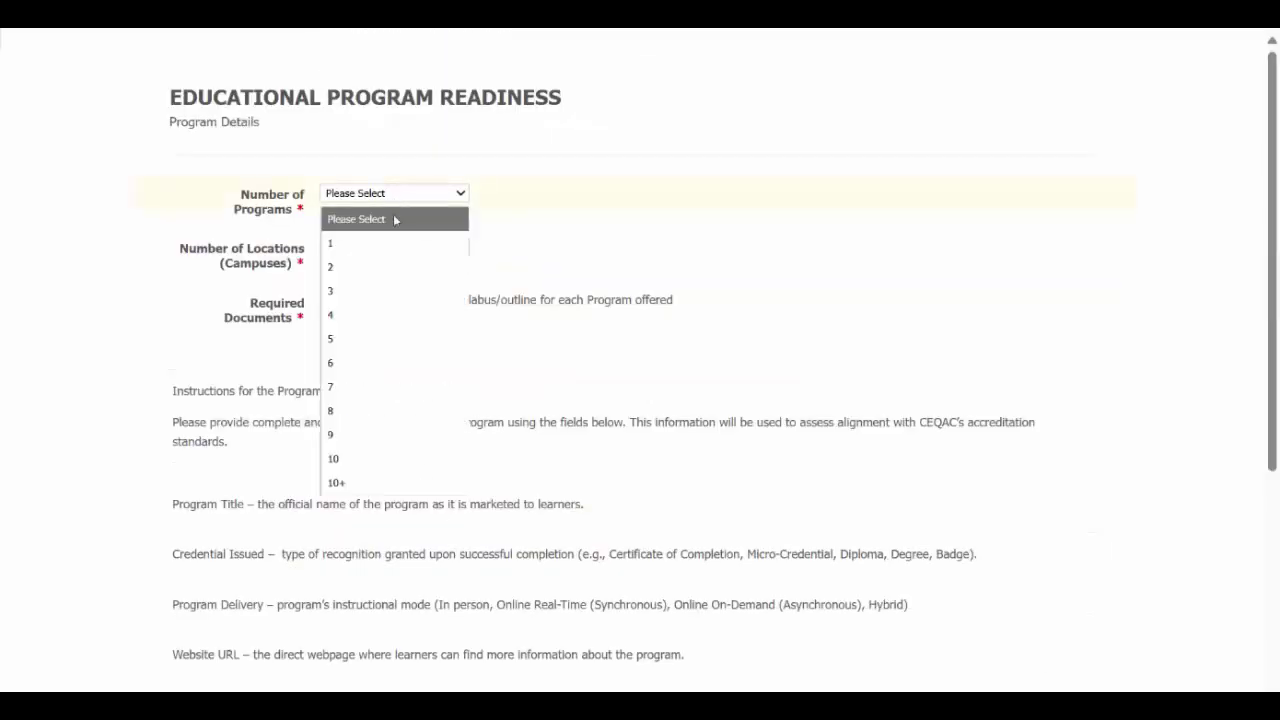
left_click(392, 270)
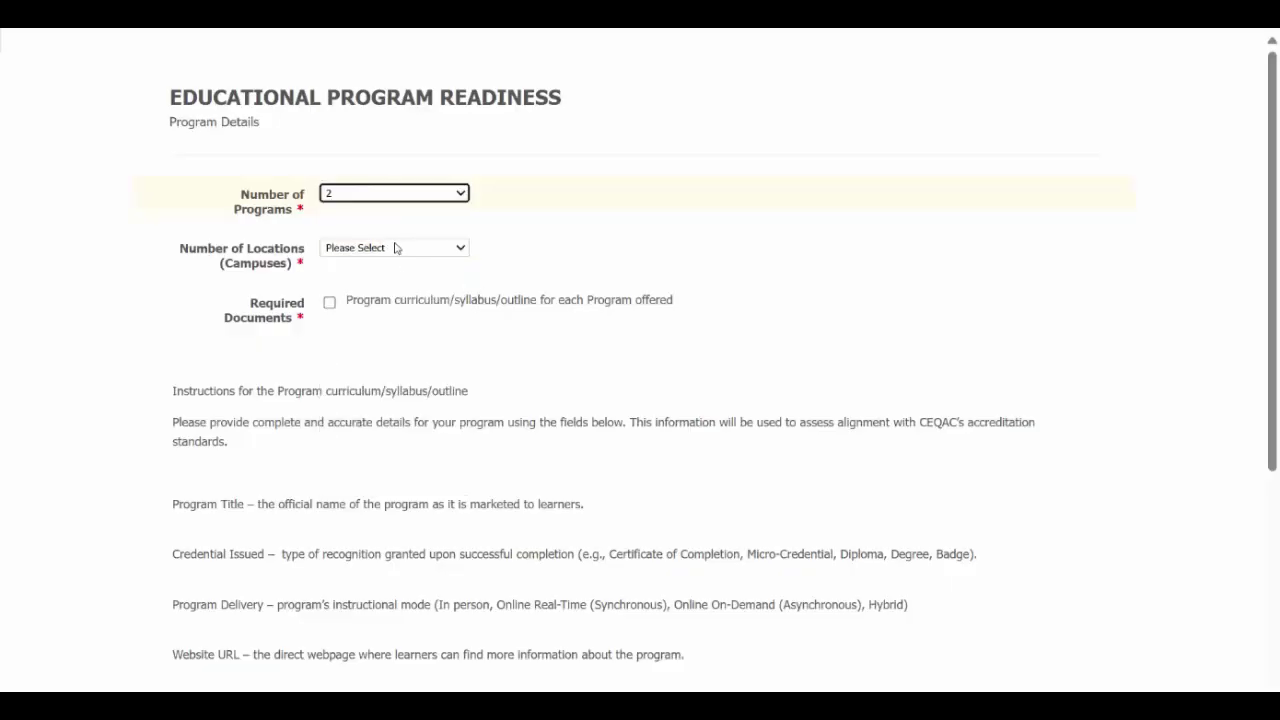
left_click(393, 249)
left_click(366, 297)
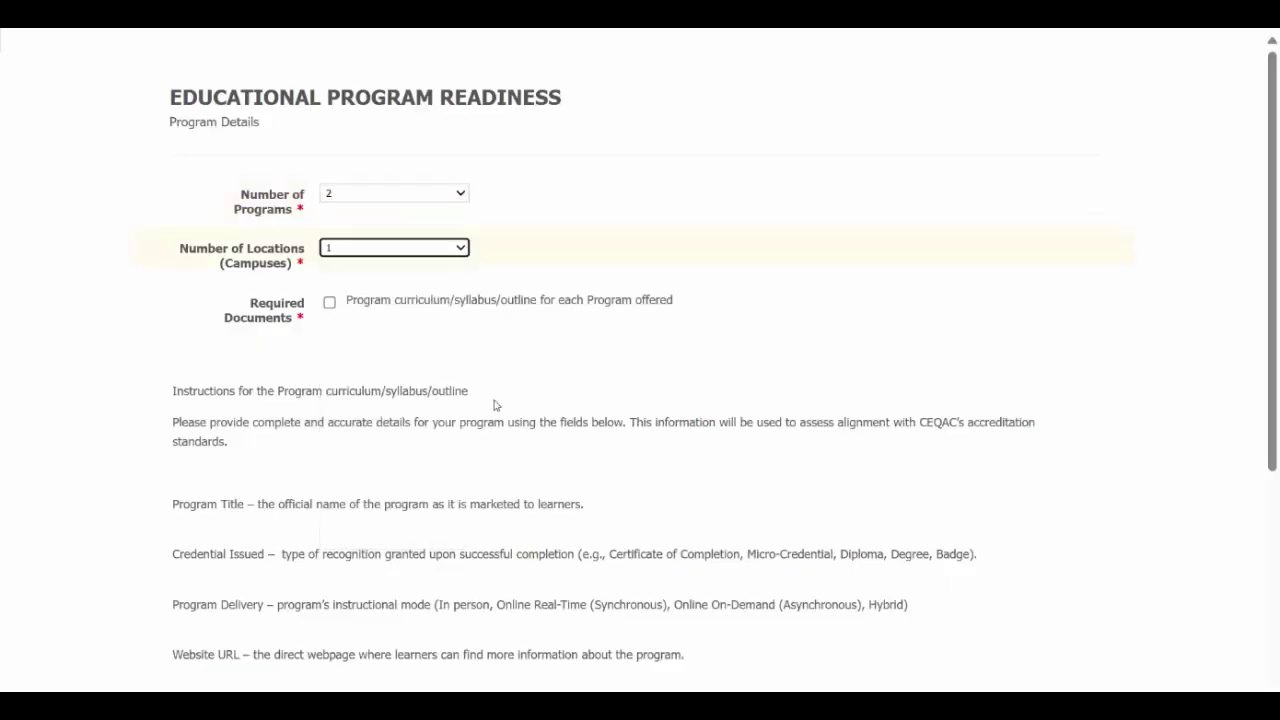
scroll(497, 408, "down", 2)
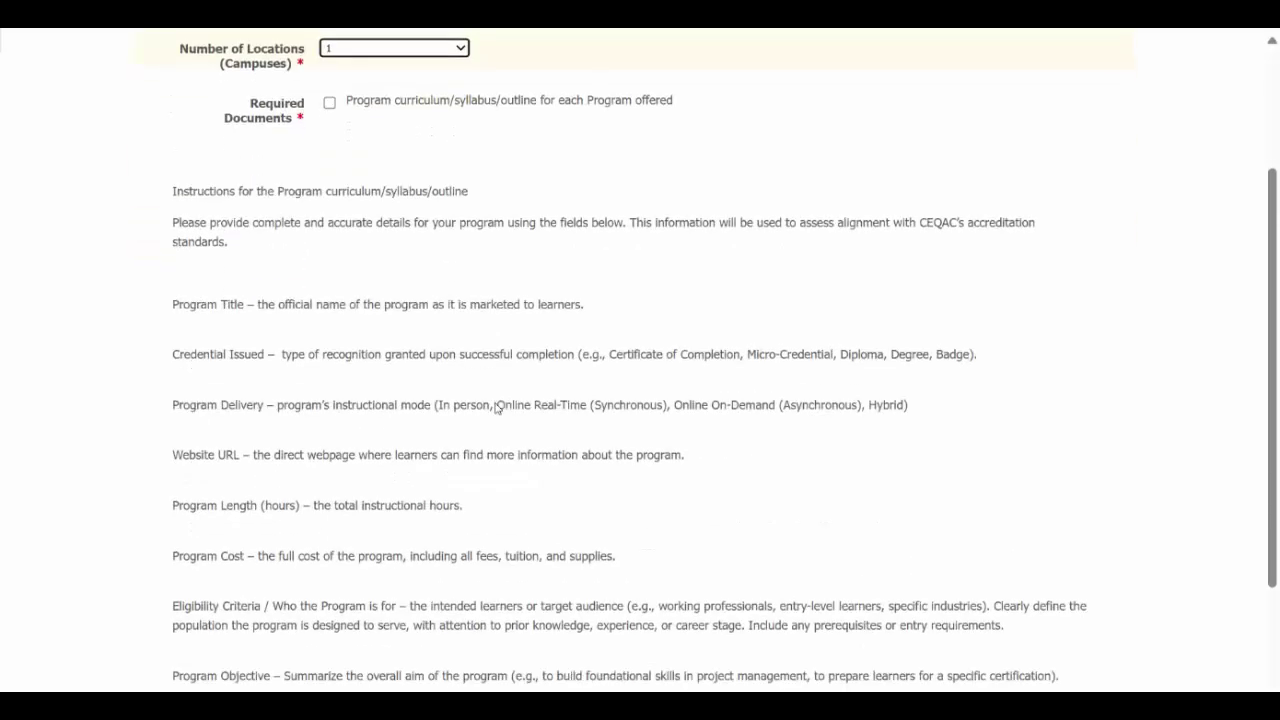
scroll(434, 360, "up", 1)
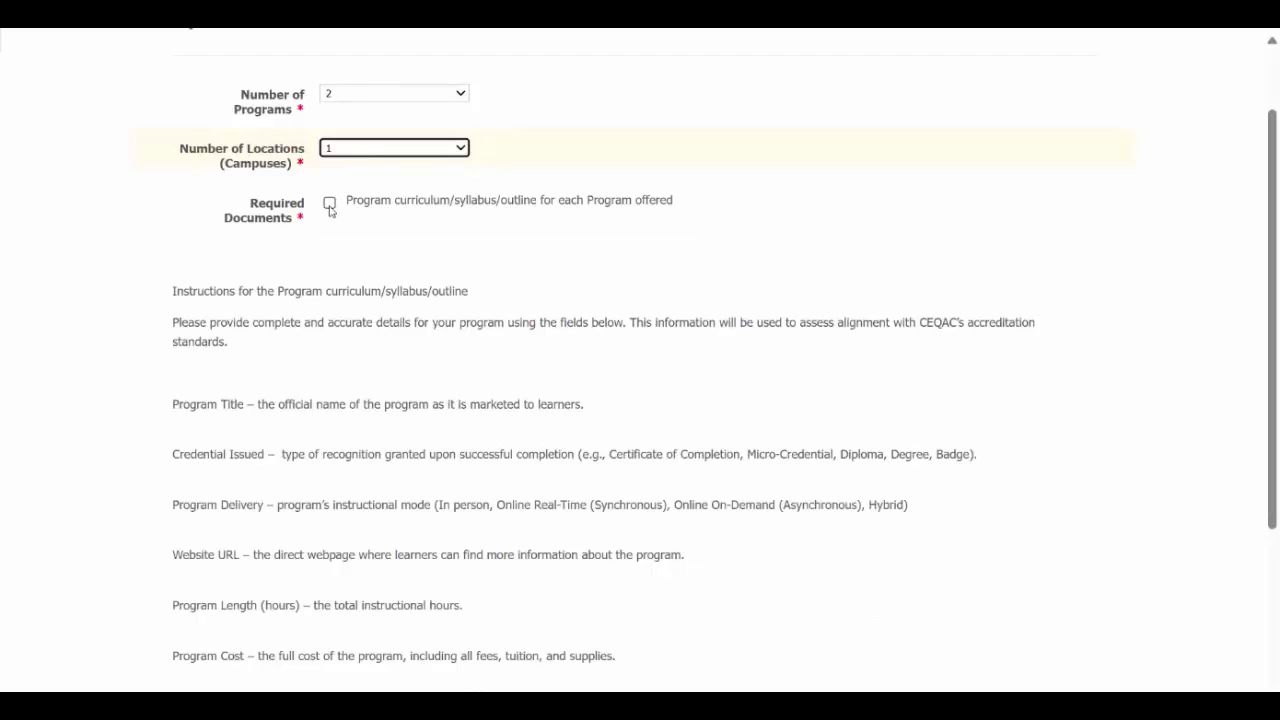
left_click(330, 204)
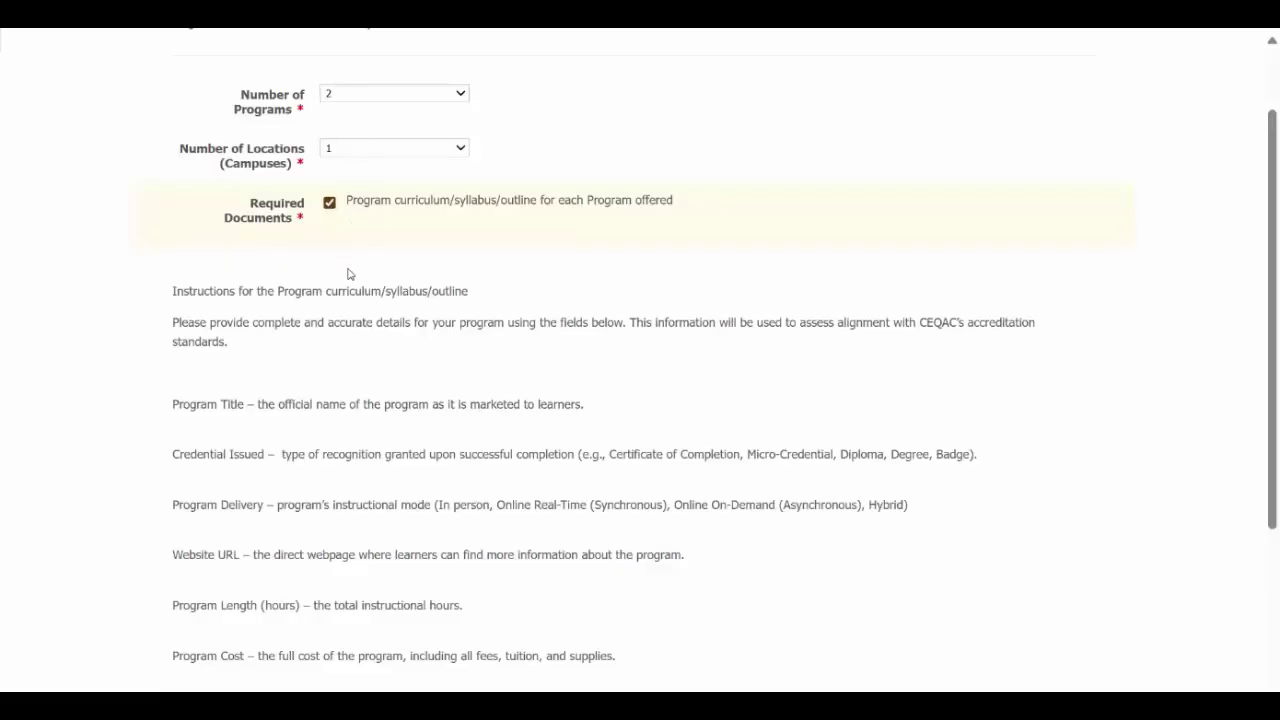
scroll(349, 274, "down", 3)
Step: Upload 9-1 Curriculum - Entrepreneurship and 9-2 Curriculum - Innovation to the program curriculum field
scroll(349, 274, "up", 1)
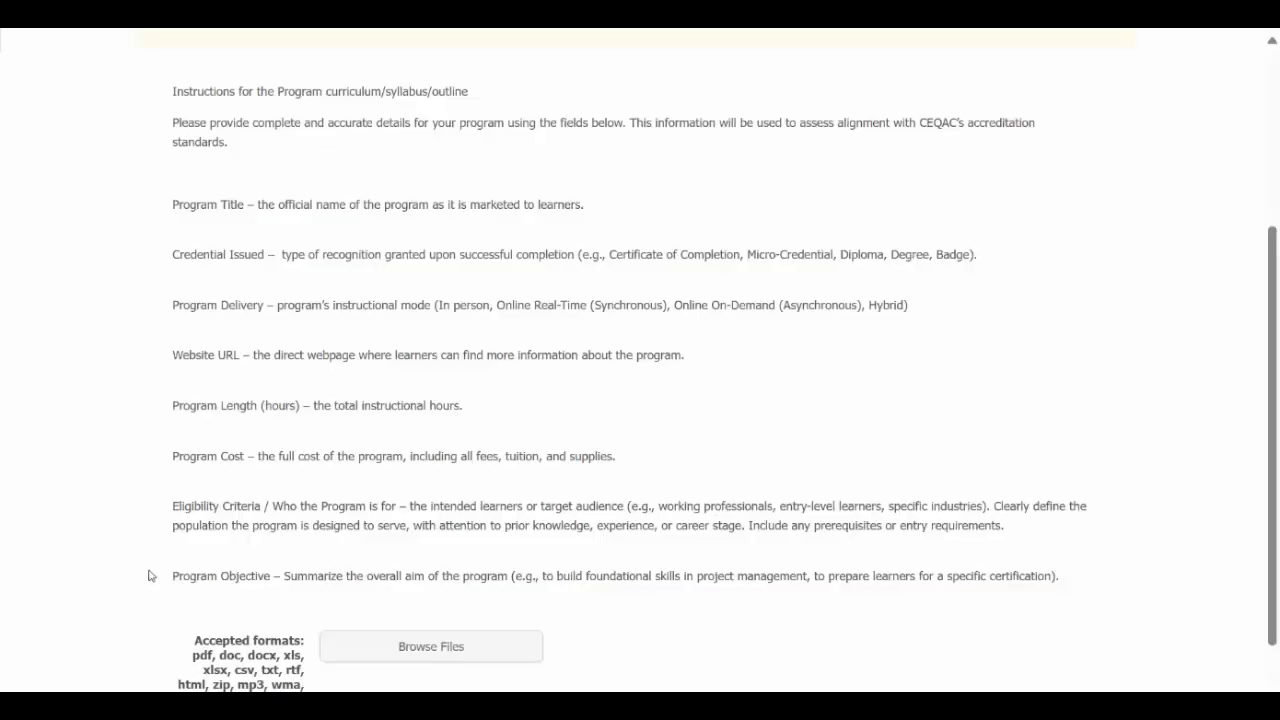
scroll(148, 575, "down", 3)
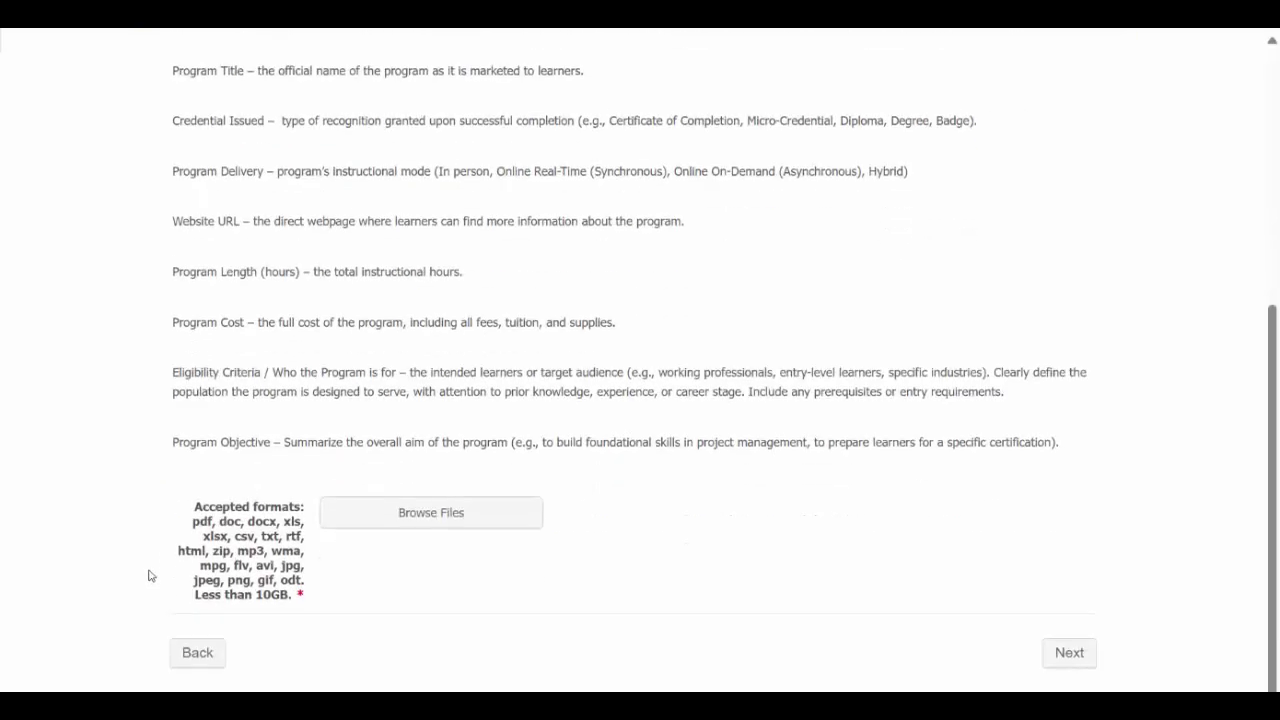
left_click(480, 511)
scroll(414, 486, "down", 3)
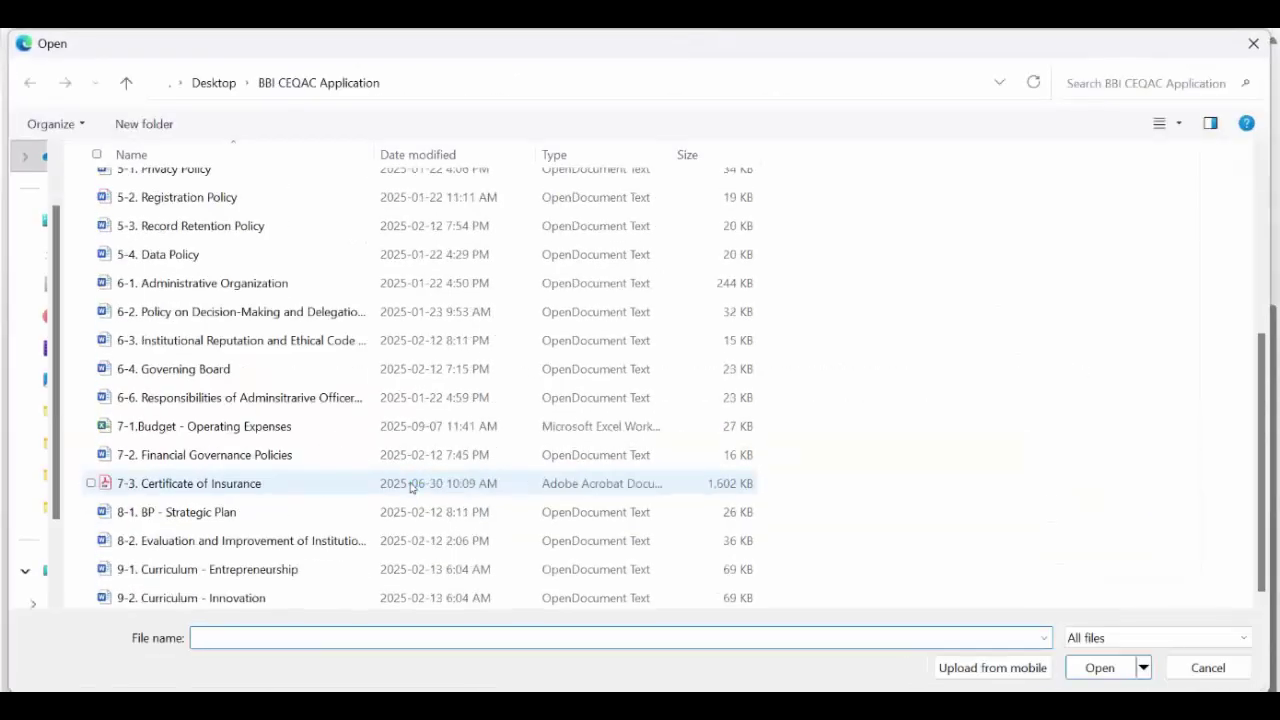
left_click(250, 577)
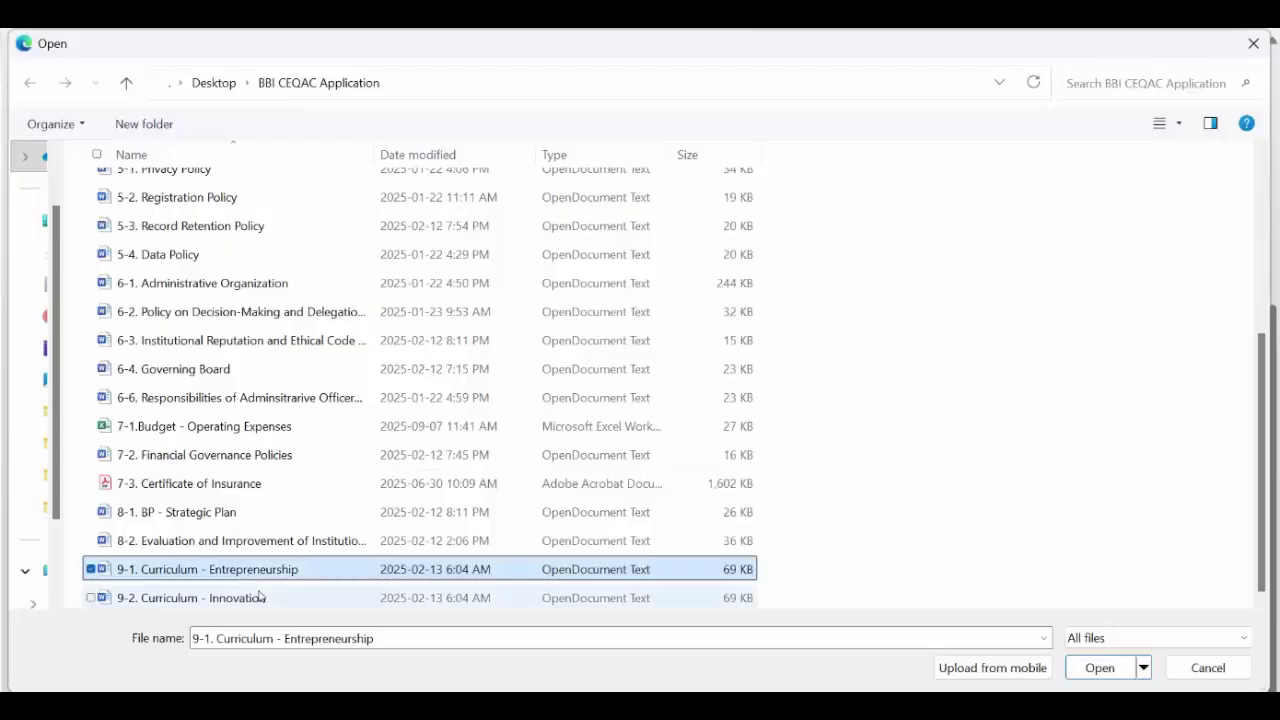
left_click(260, 597, "ctrl")
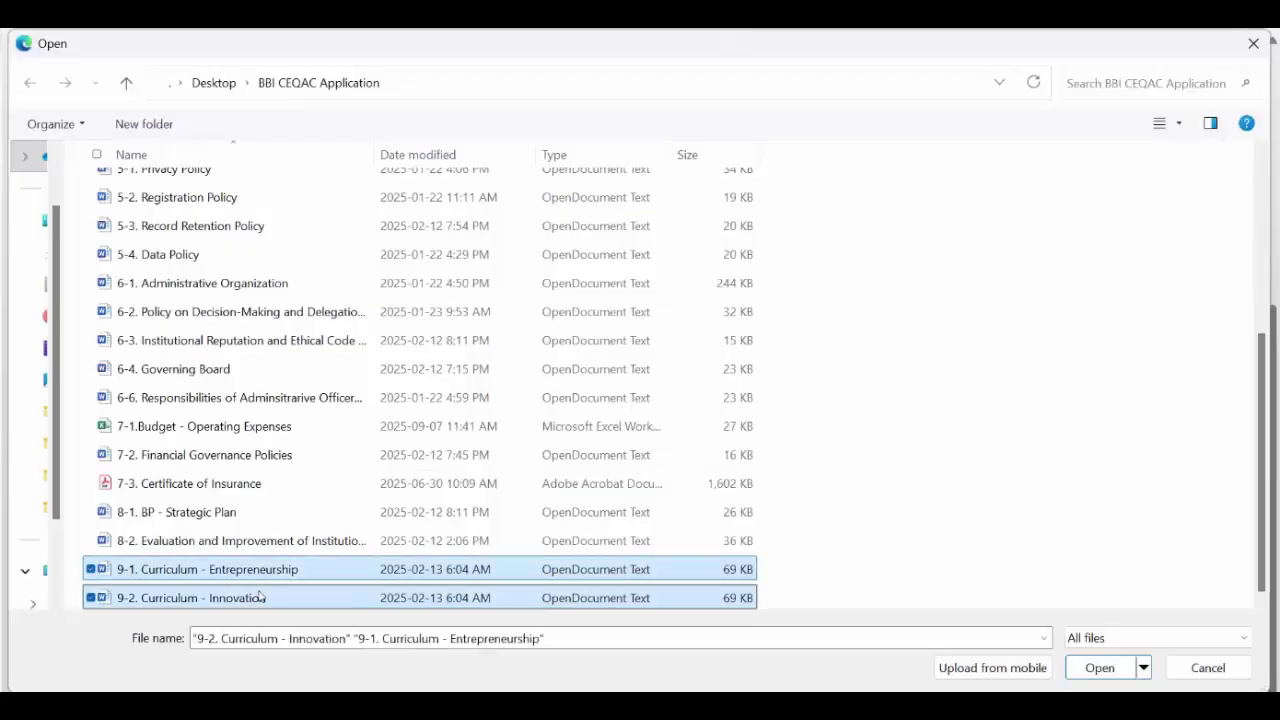
left_click(1100, 667)
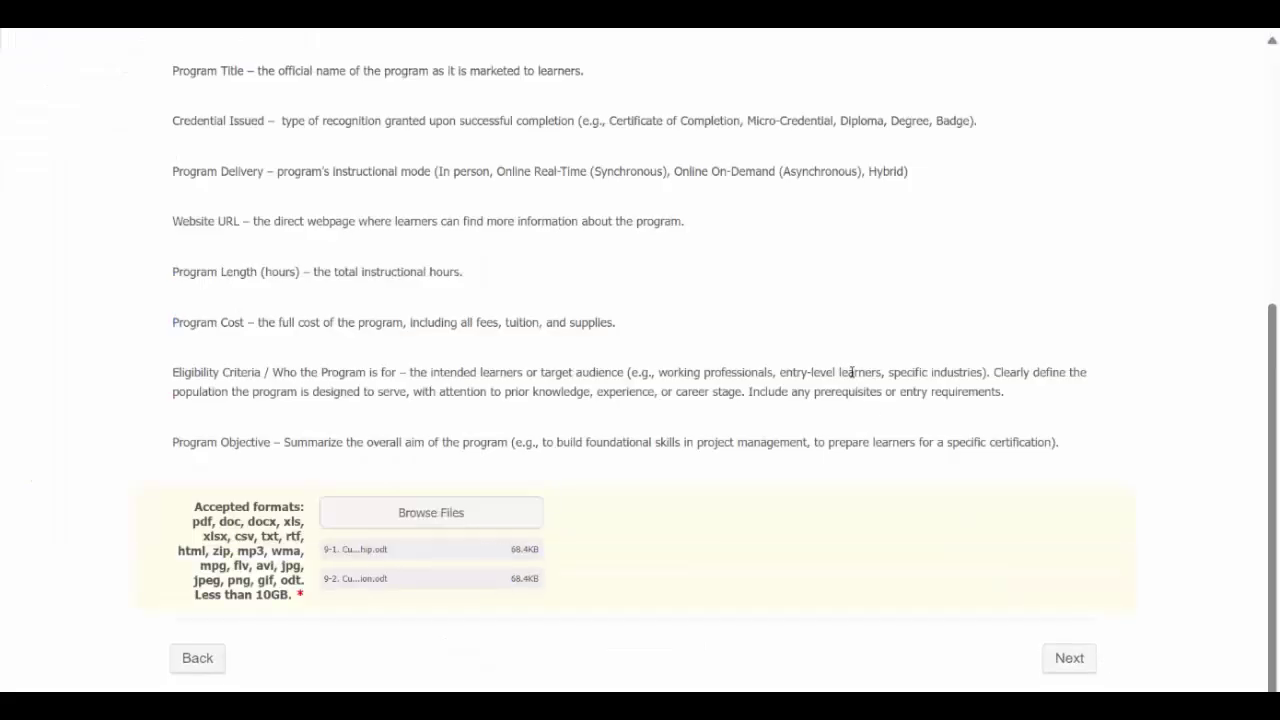
Step: On the Certification page, select the accuracy statement and draw a two-stroke signature
left_click(1069, 658)
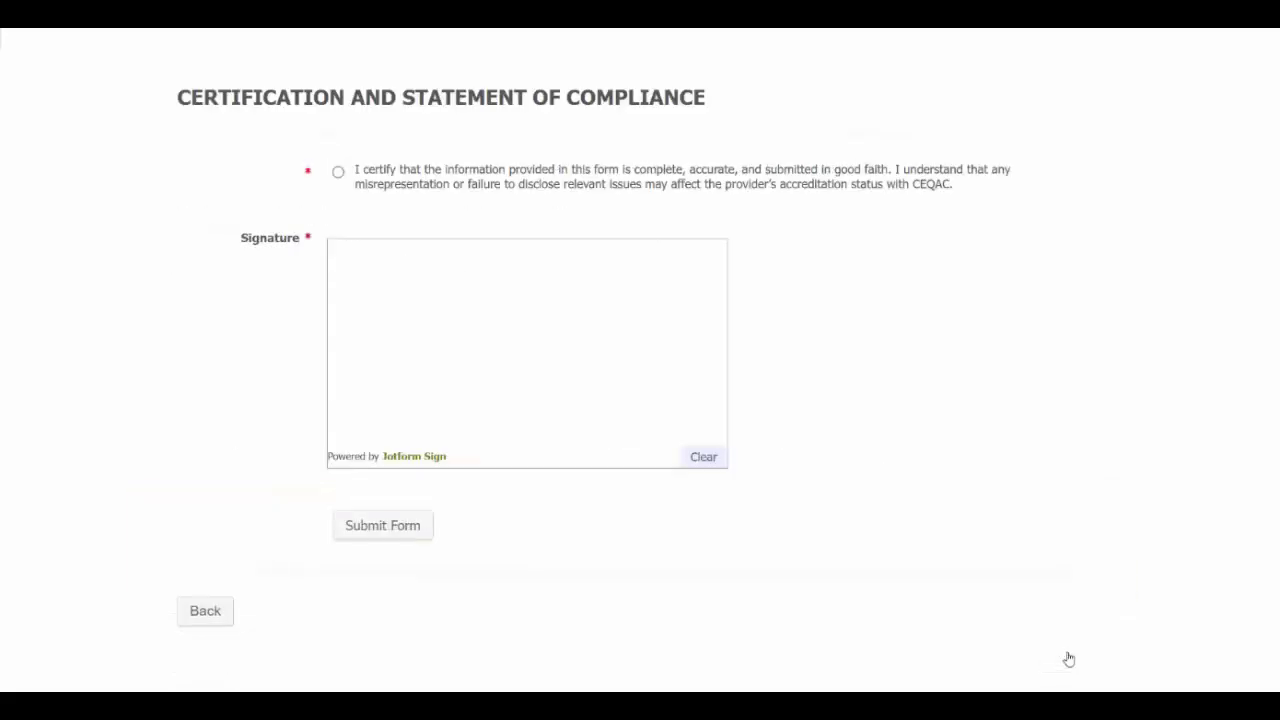
left_click(338, 173)
mouse_move(393, 376)
left_mouse_down()
mouse_move(443, 366)
mouse_move(446, 338)
mouse_move(596, 340)
left_mouse_up()
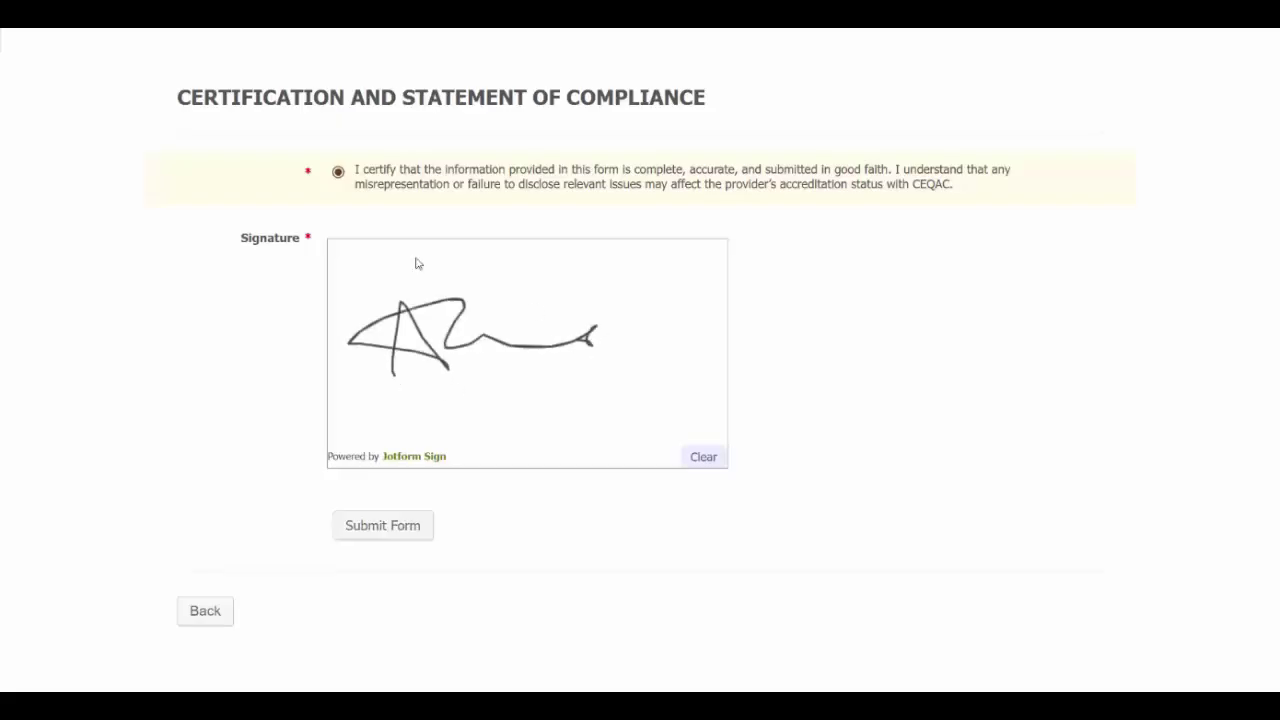
mouse_move(417, 263)
left_mouse_down()
mouse_move(543, 357)
mouse_move(592, 362)
left_mouse_up()
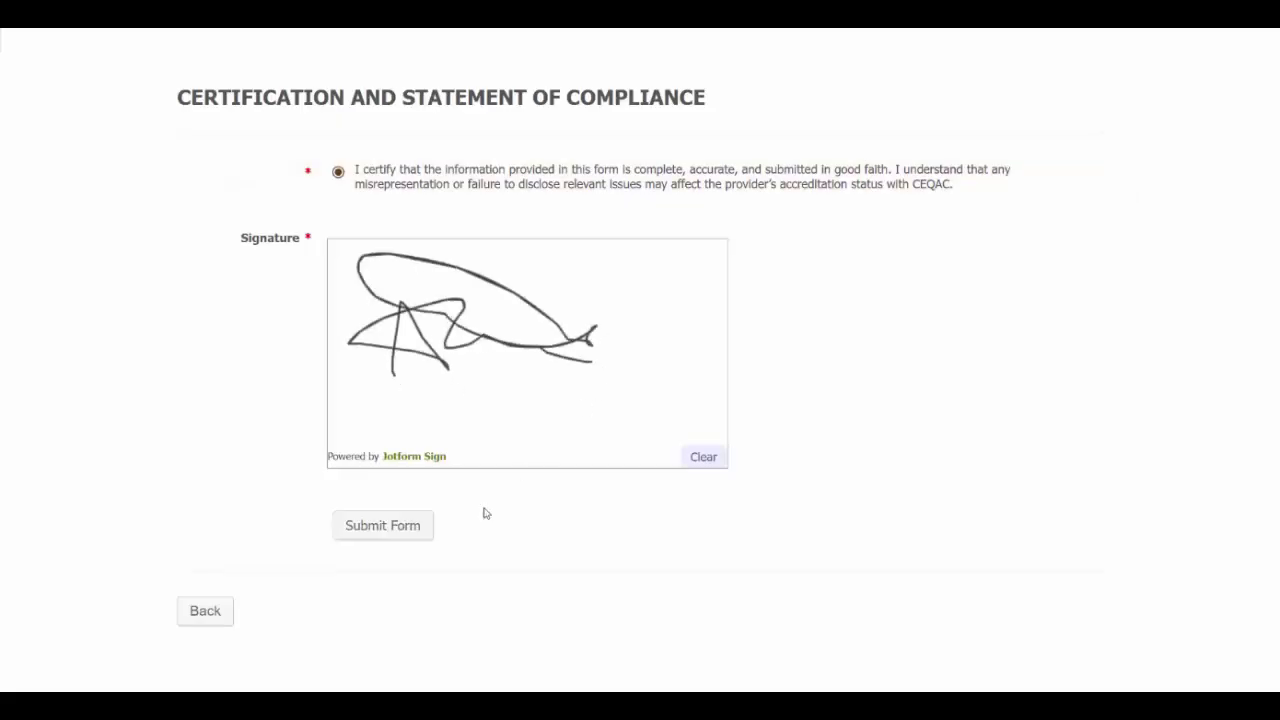
Step: Submit the form and review the document preview dated September 7, 2025, including the legal attestations
left_click(399, 533)
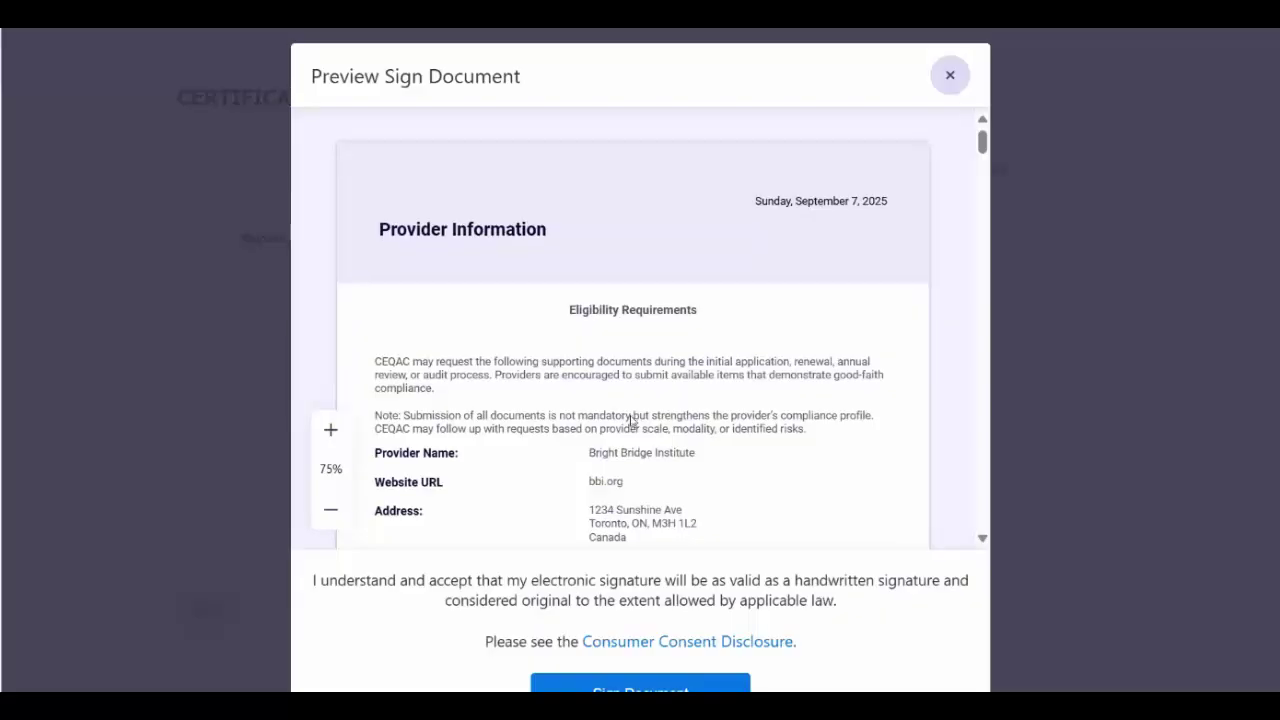
scroll(630, 420, "down", 5)
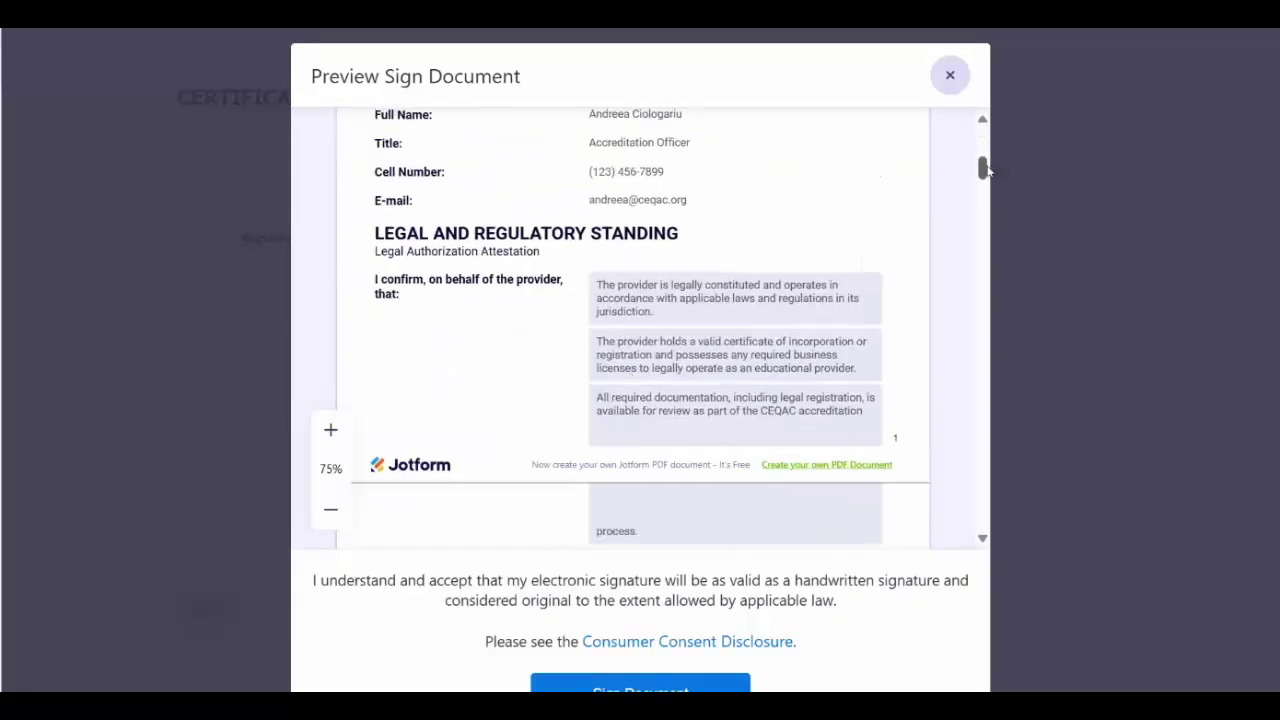
mouse_move(983, 168)
left_mouse_down()
mouse_move(982, 510)
mouse_move(970, 135)
left_mouse_up()
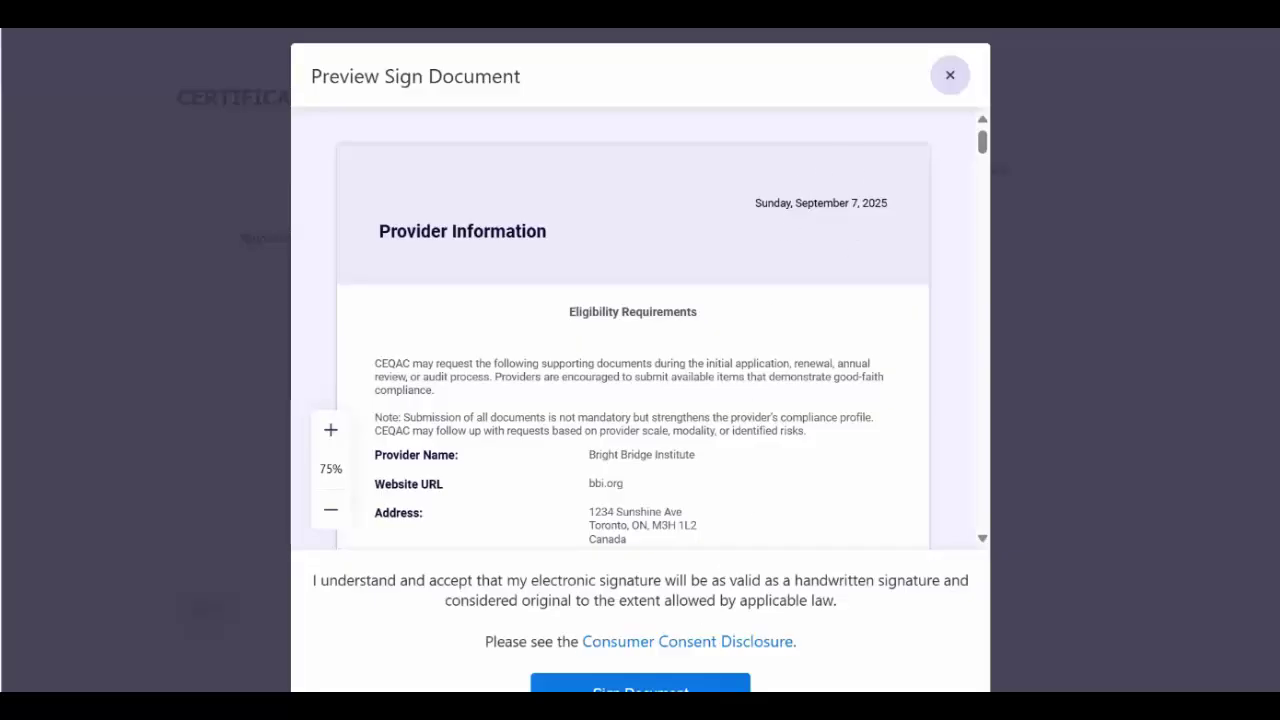
left_click_drag(983, 140, 985, 162)
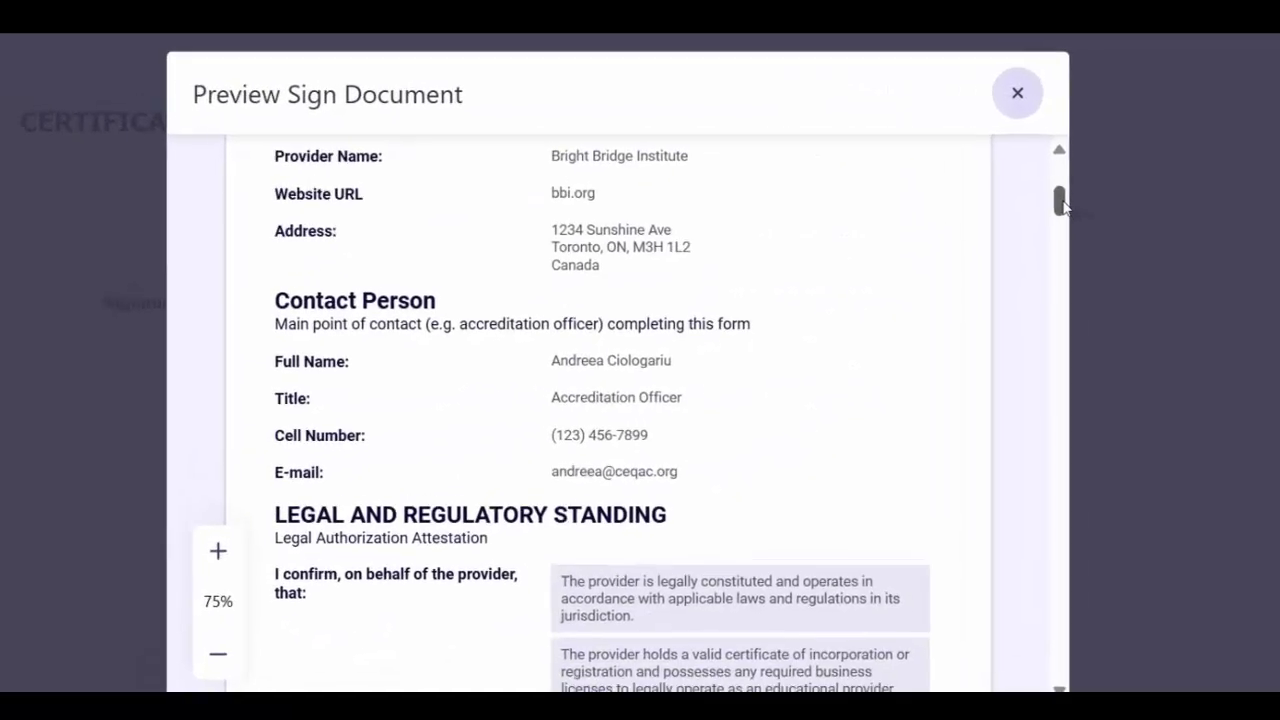
scroll(685, 592, "down", 5)
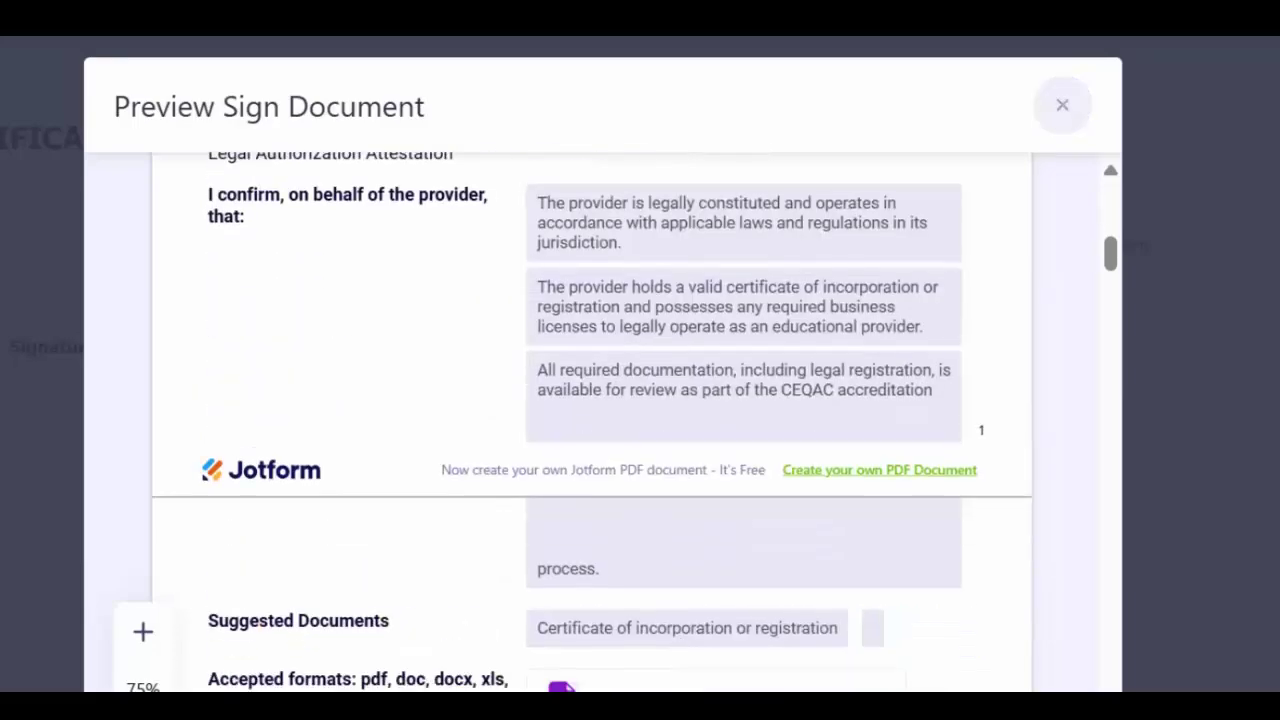
scroll(707, 410, "down", 1)
scroll(706, 410, "down", 5)
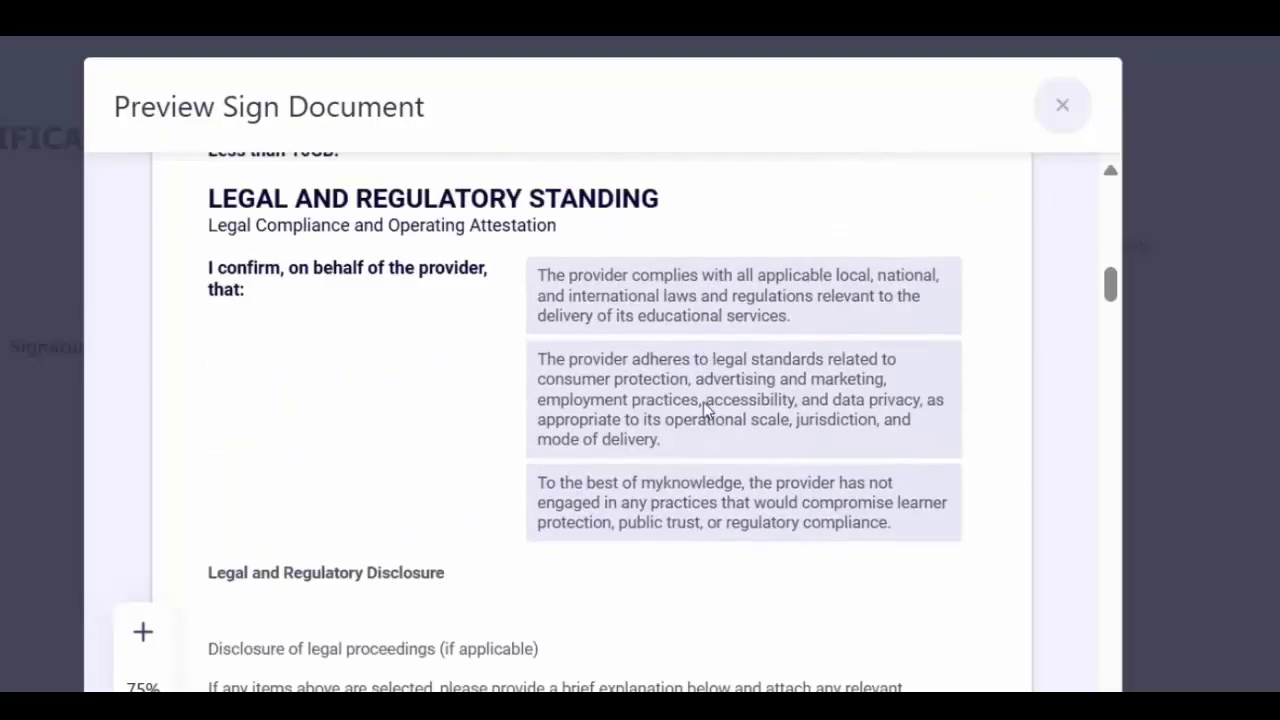